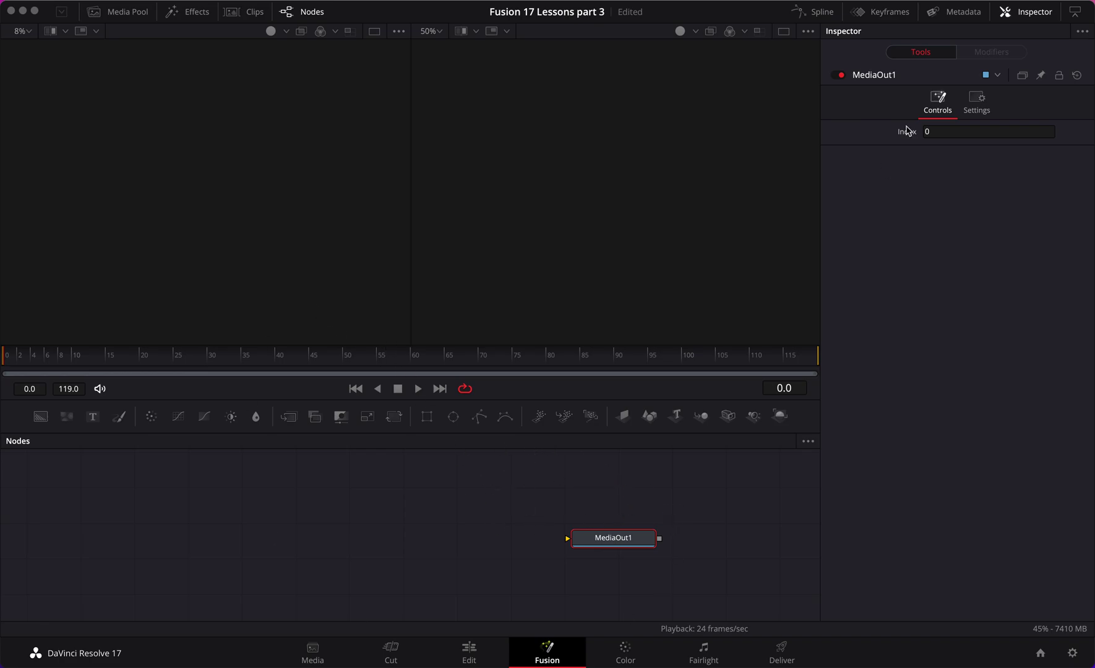
- Import earth.tif and grid.tif from the Media Pool into the node graph as MediaIn1 and MediaIn2
left_click(785, 31)
left_click(784, 32)
left_click(131, 15)
left_click_drag(185, 62, 232, 561)
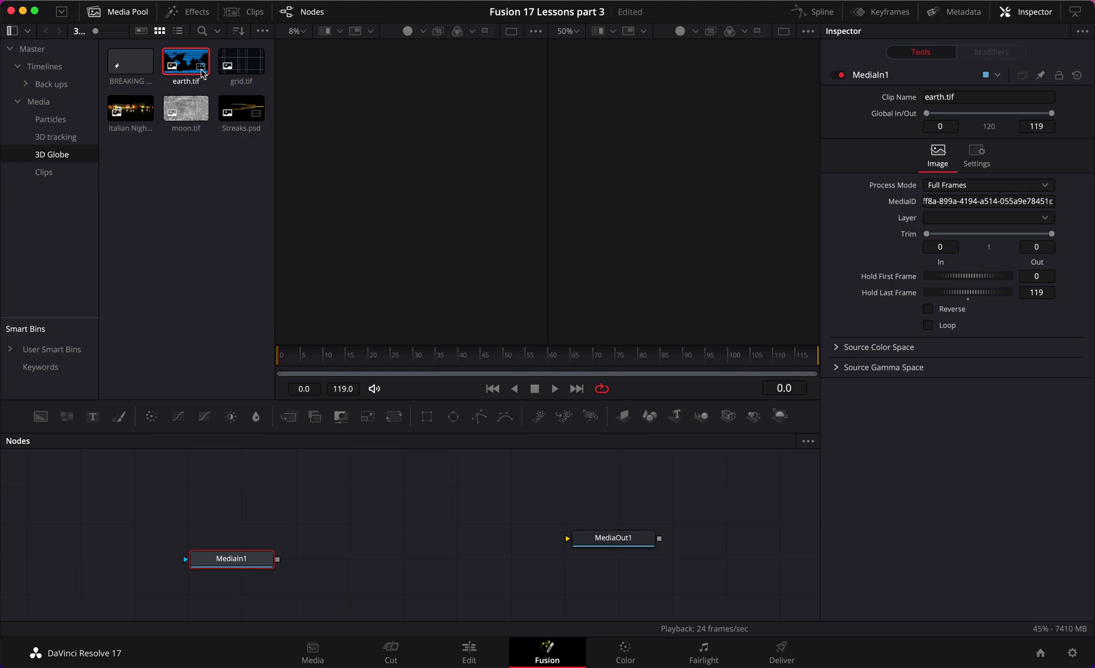
left_click_drag(241, 62, 230, 477)
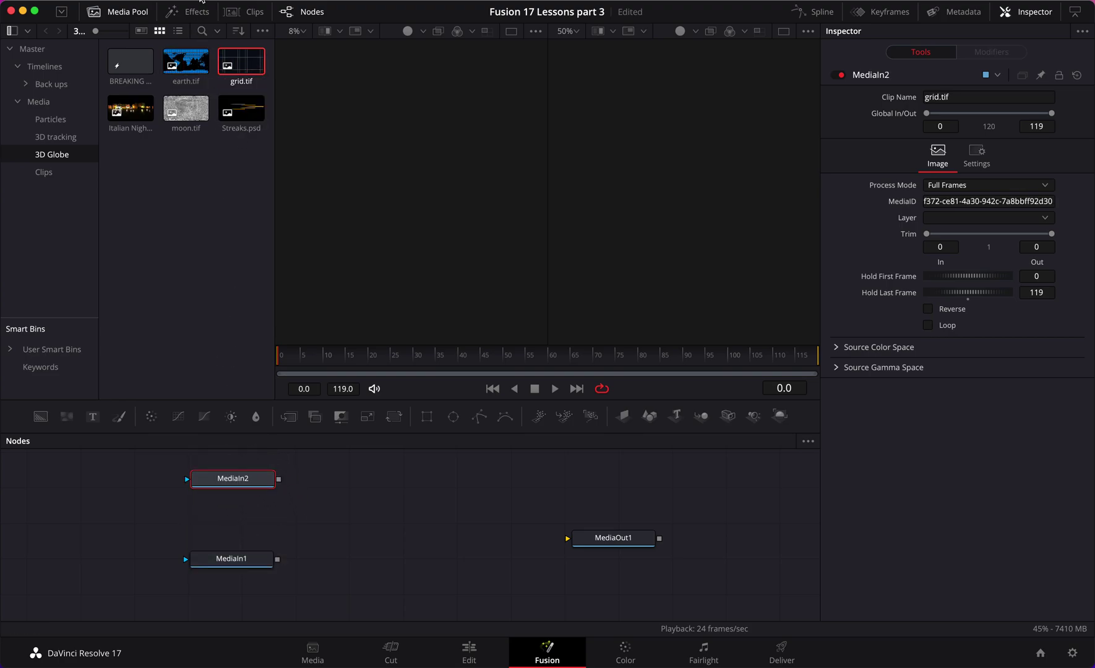
left_click(156, 12)
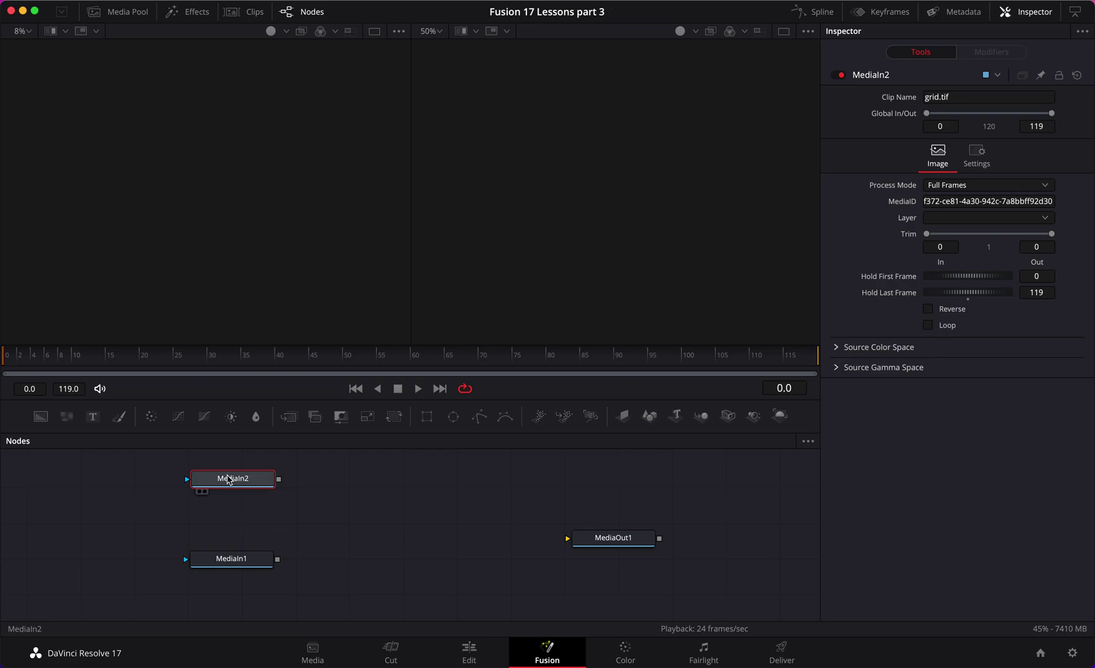
- Show the world map in the left viewer and the grid image in the right viewer
key("1")
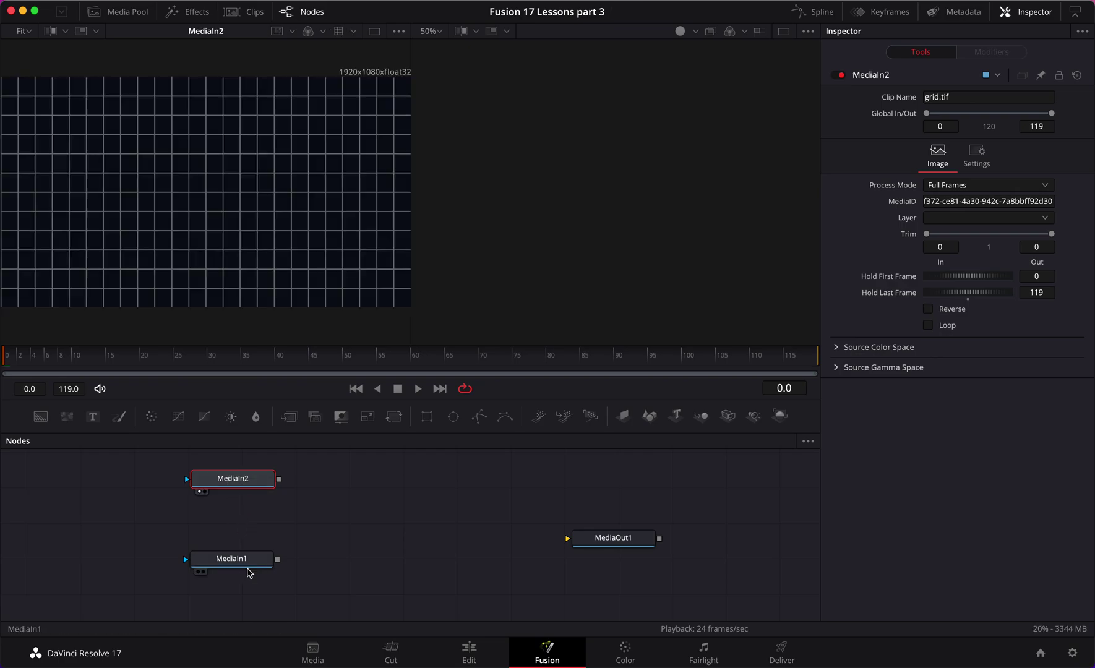
key("1")
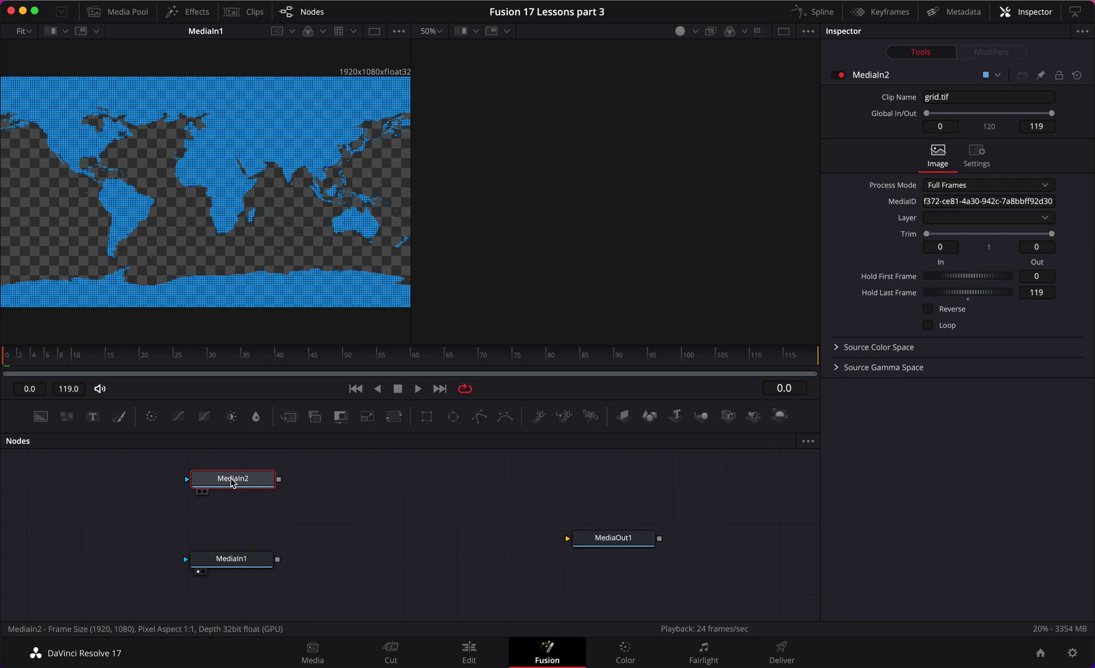
key("2")
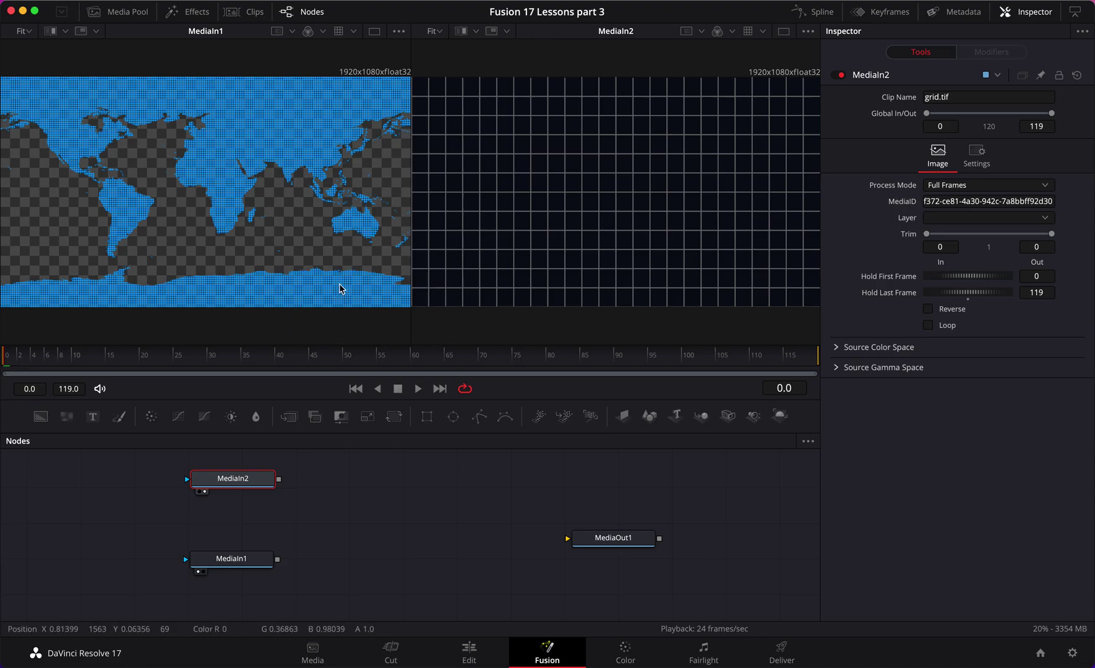
left_click(252, 560)
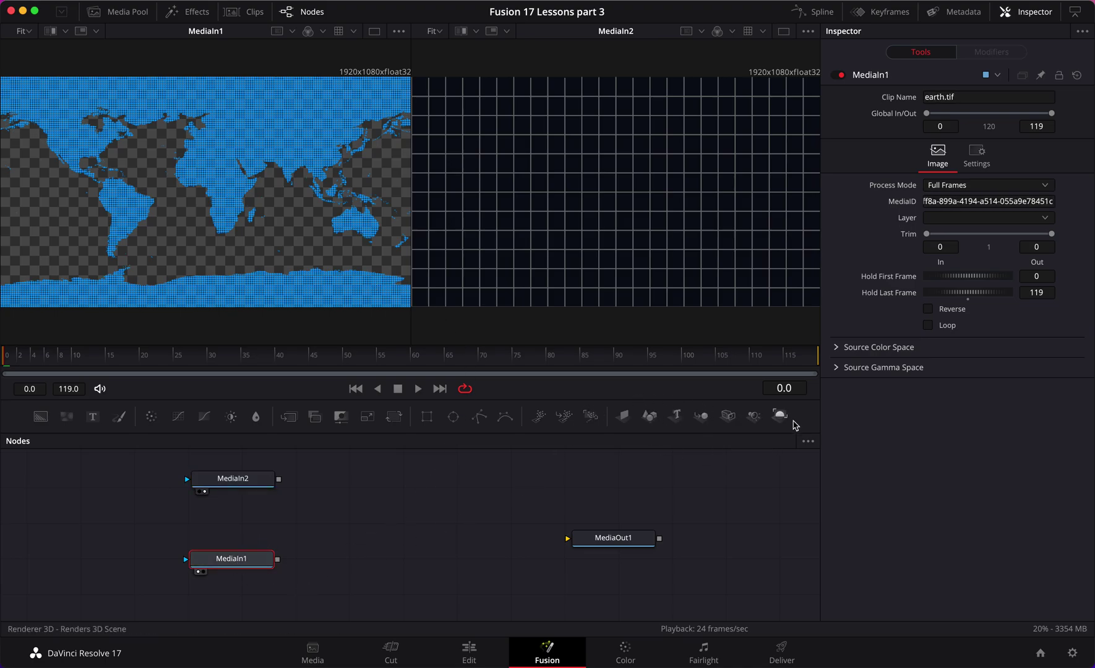
- Add Shape3D1 fed by the earth image, view it in the left viewer, and reset that viewer to defaults
left_click(651, 418)
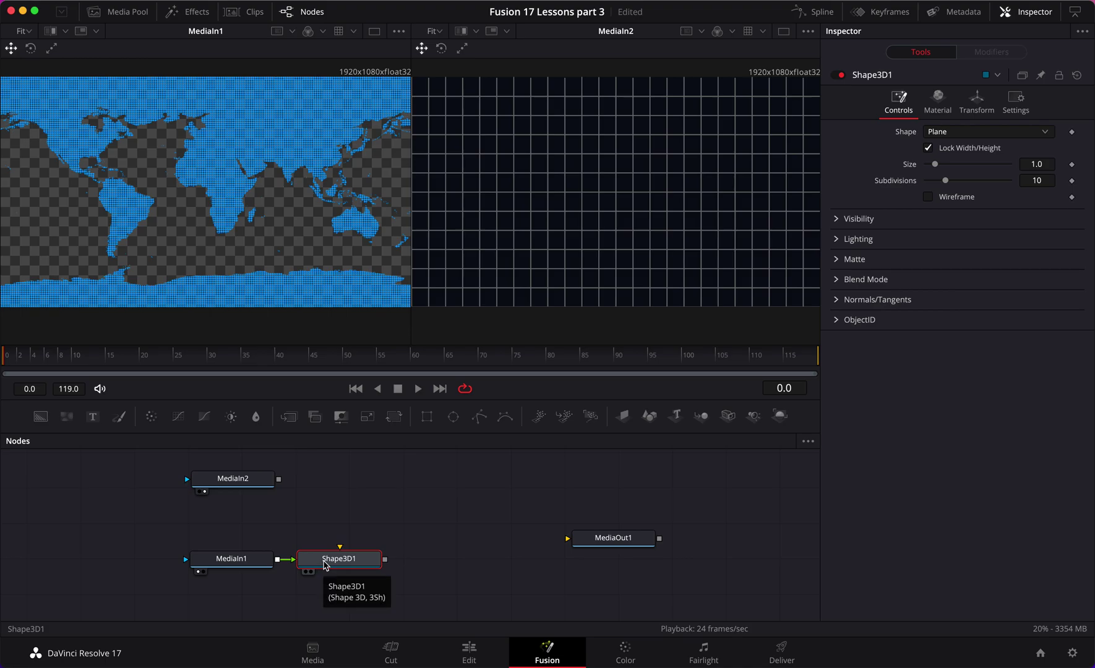
key("1")
right_click(385, 334)
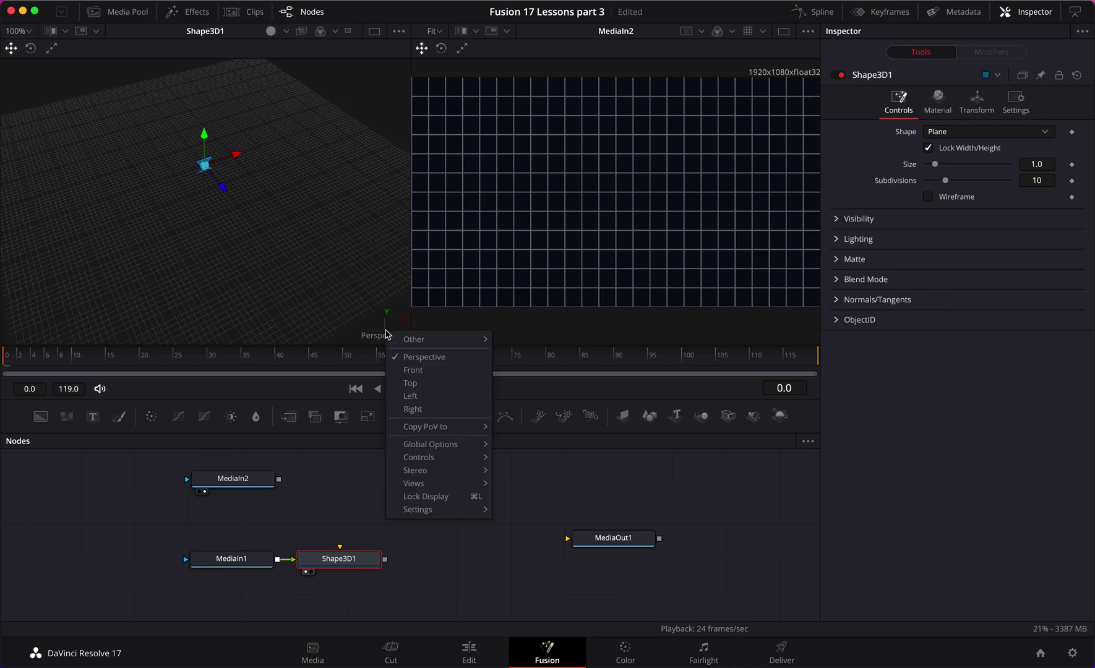
mouse_move(451, 516)
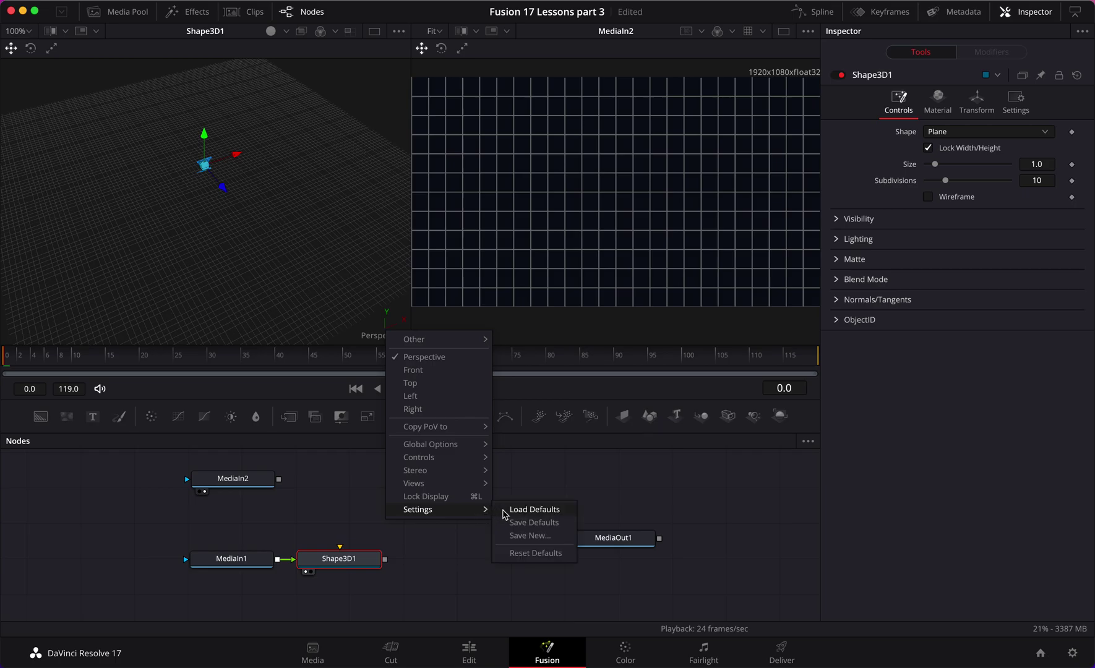
left_click(533, 556)
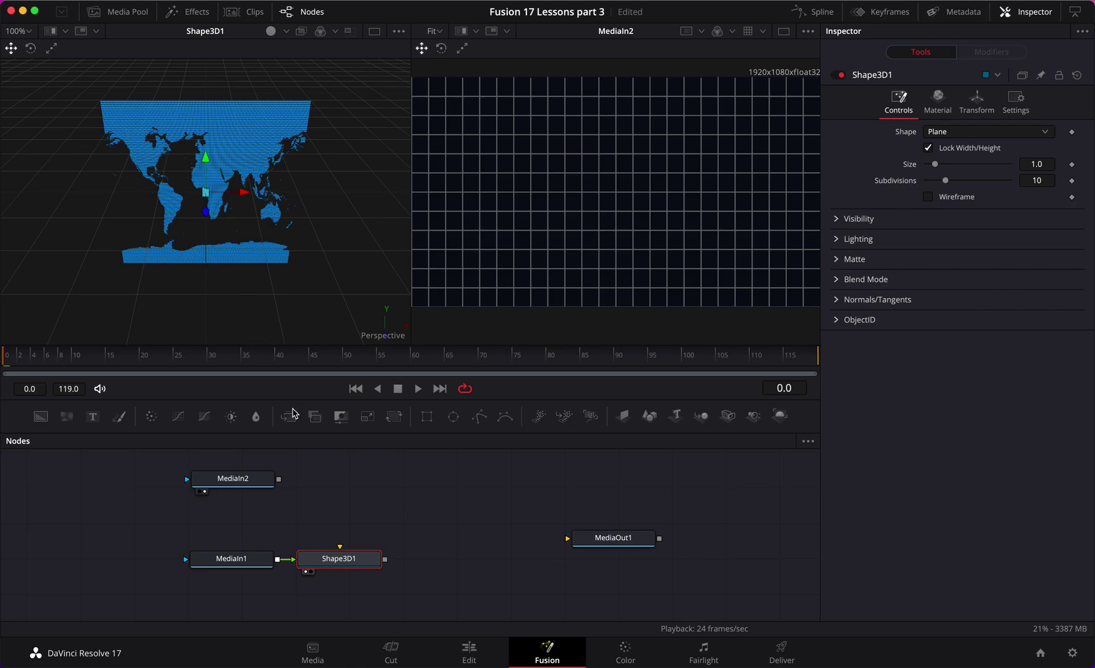
- Rename the MediaIn1 node to EARTH
right_click(241, 560)
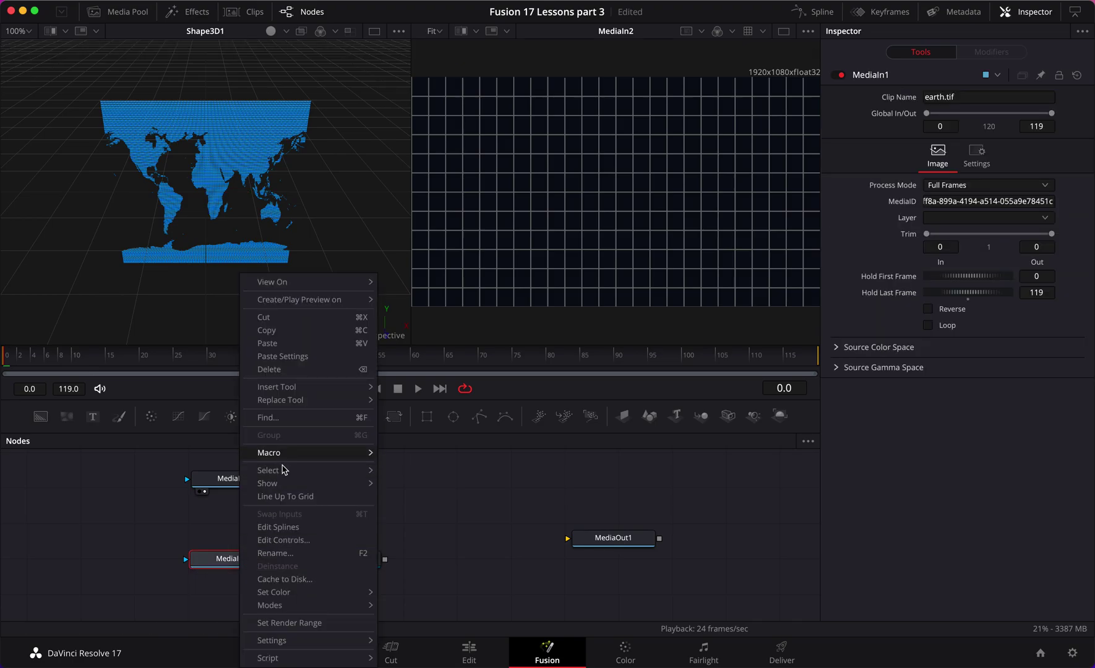
left_click(275, 553)
type("EA")
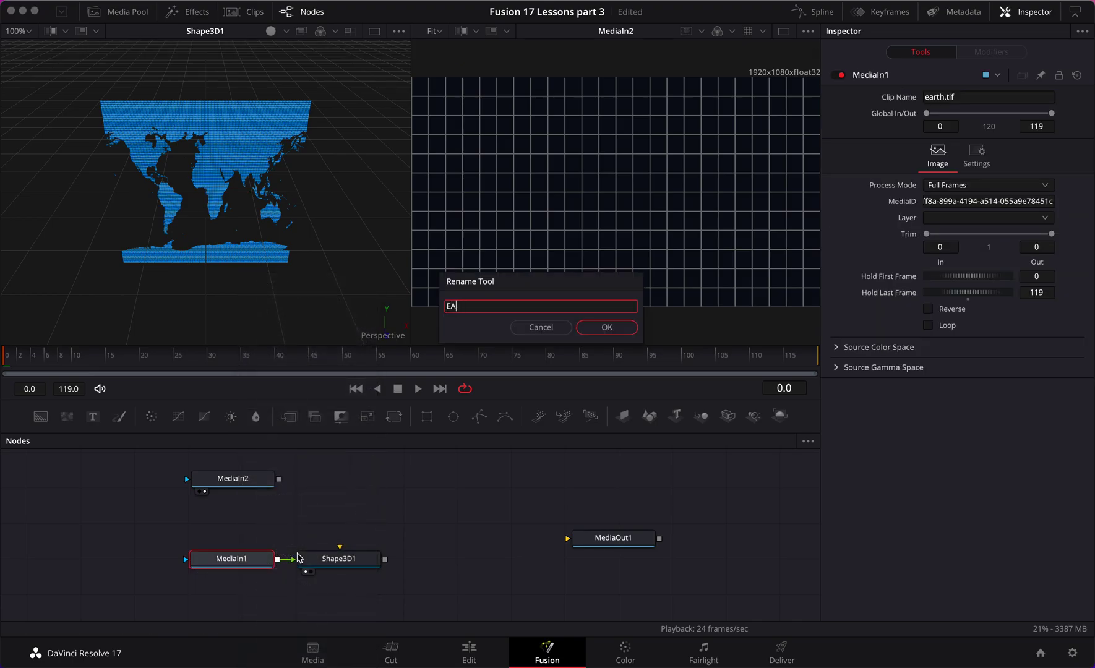
type("RTH")
key("Return")
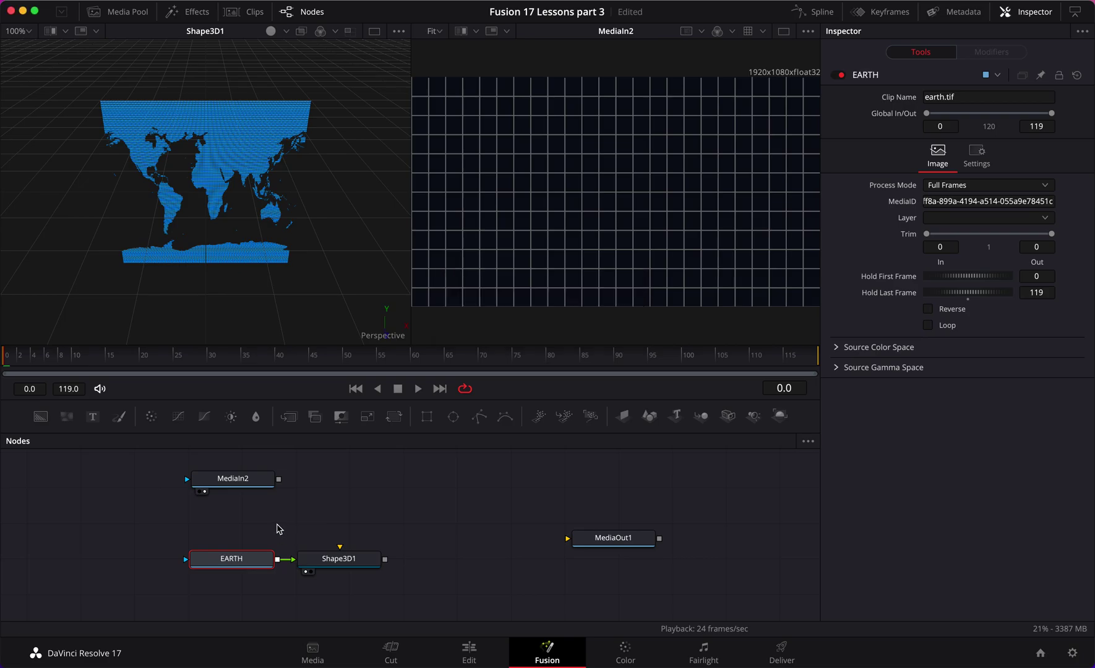
left_click(243, 482)
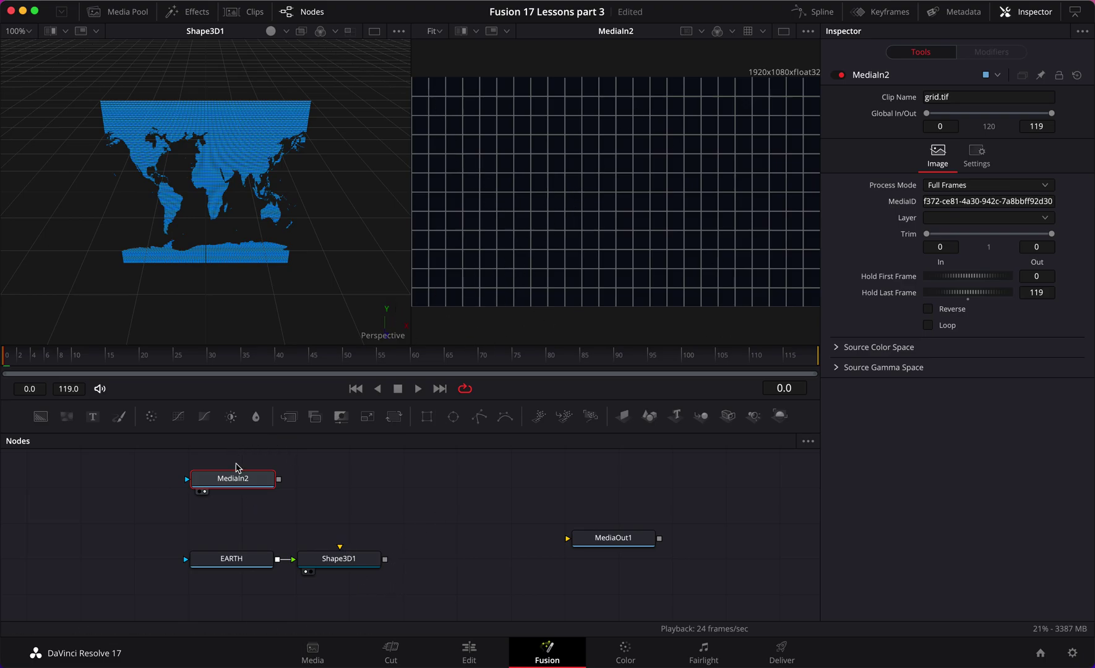
- Add Shape3D2 fed by the grid image, view it in the right viewer, and reset that viewer to defaults
left_click(649, 416)
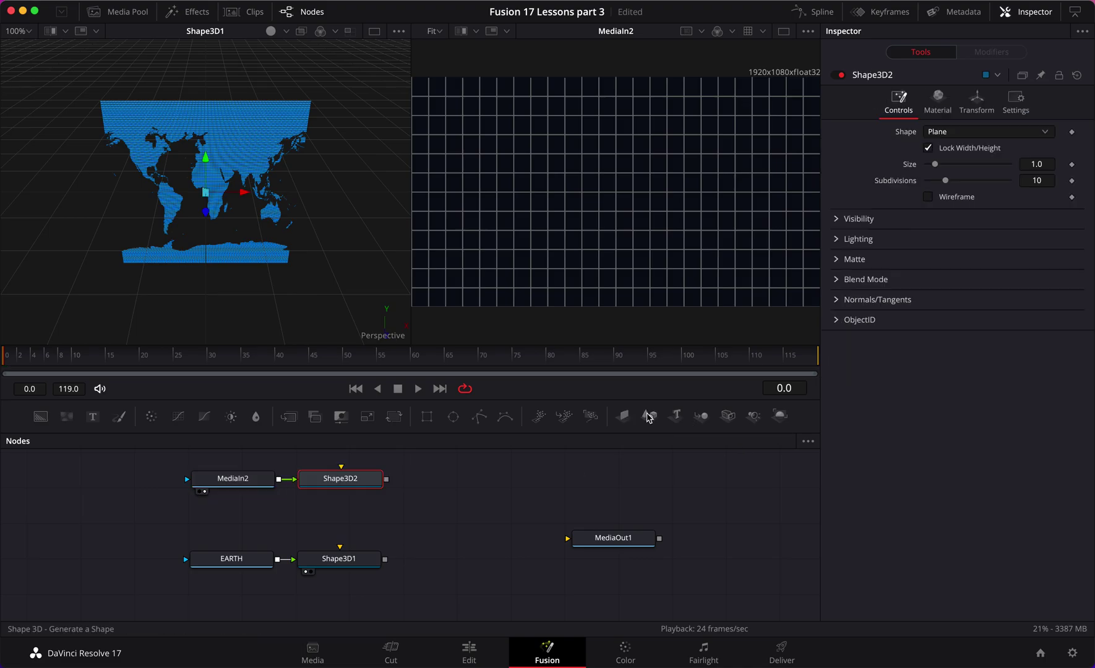
key("2")
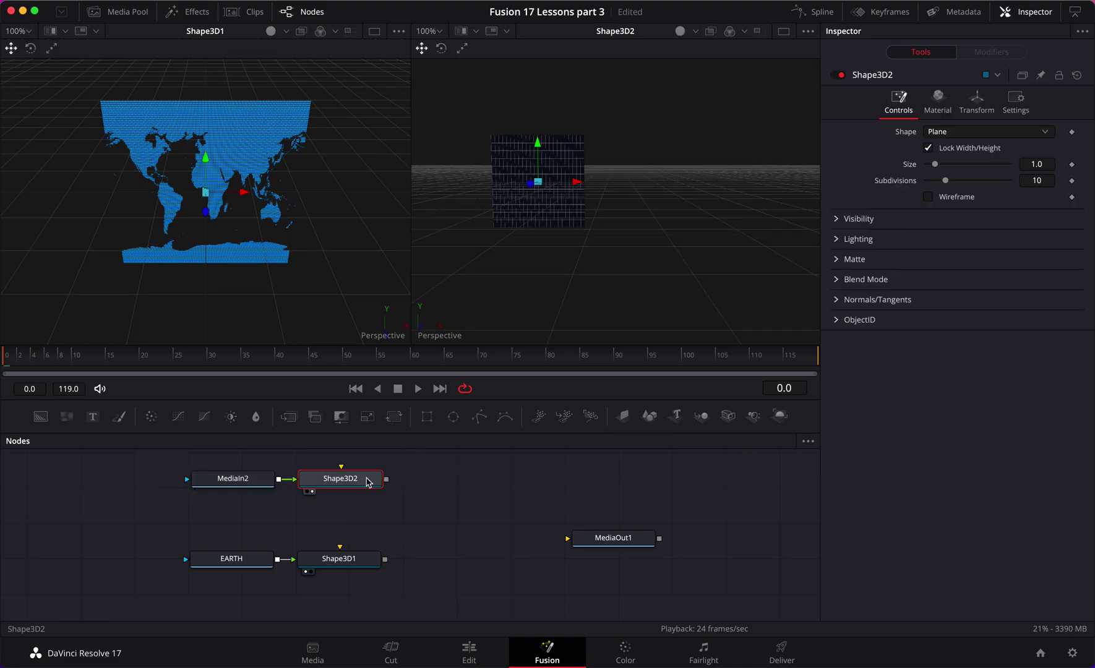
right_click(452, 342)
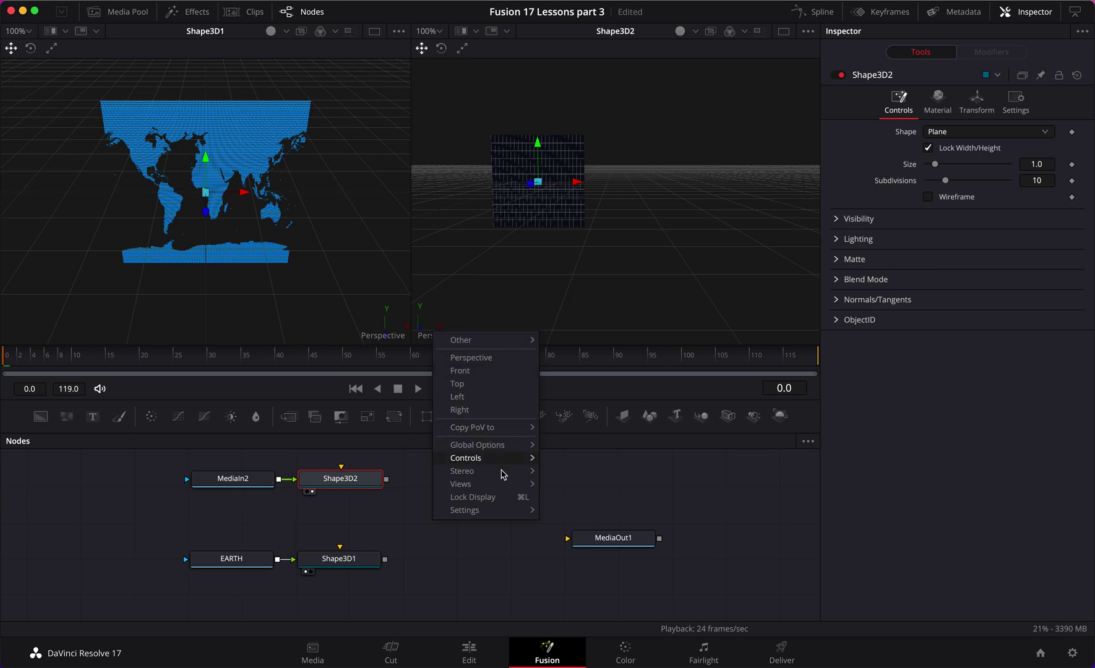
mouse_move(501, 509)
left_click(585, 553)
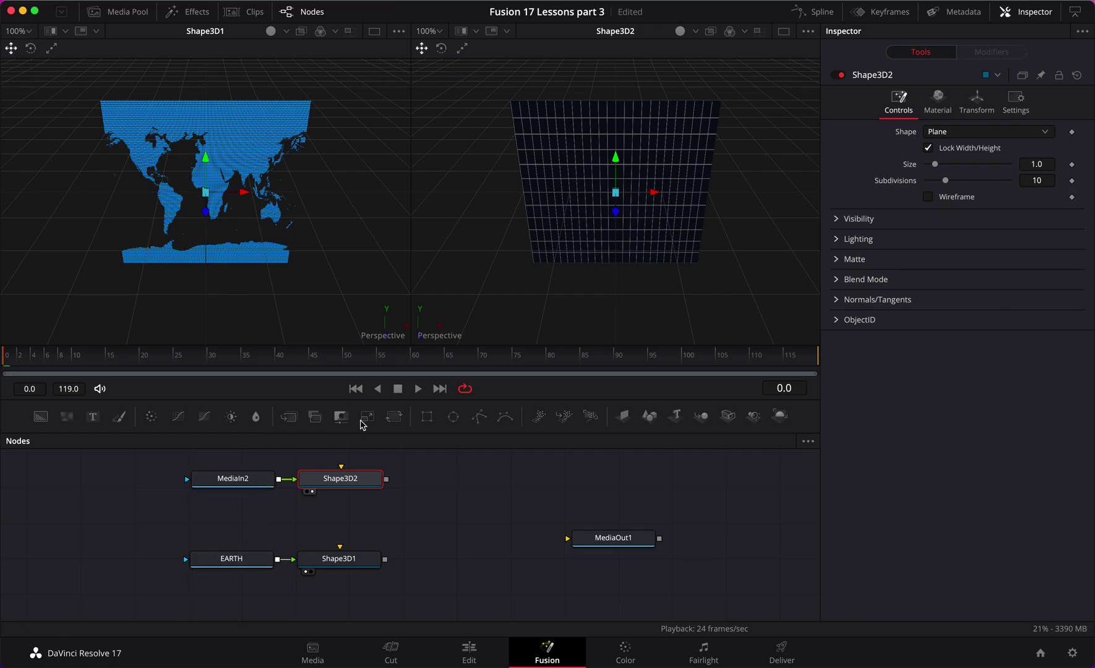
- Rename the MediaIn2 node to GRID
left_click(242, 481)
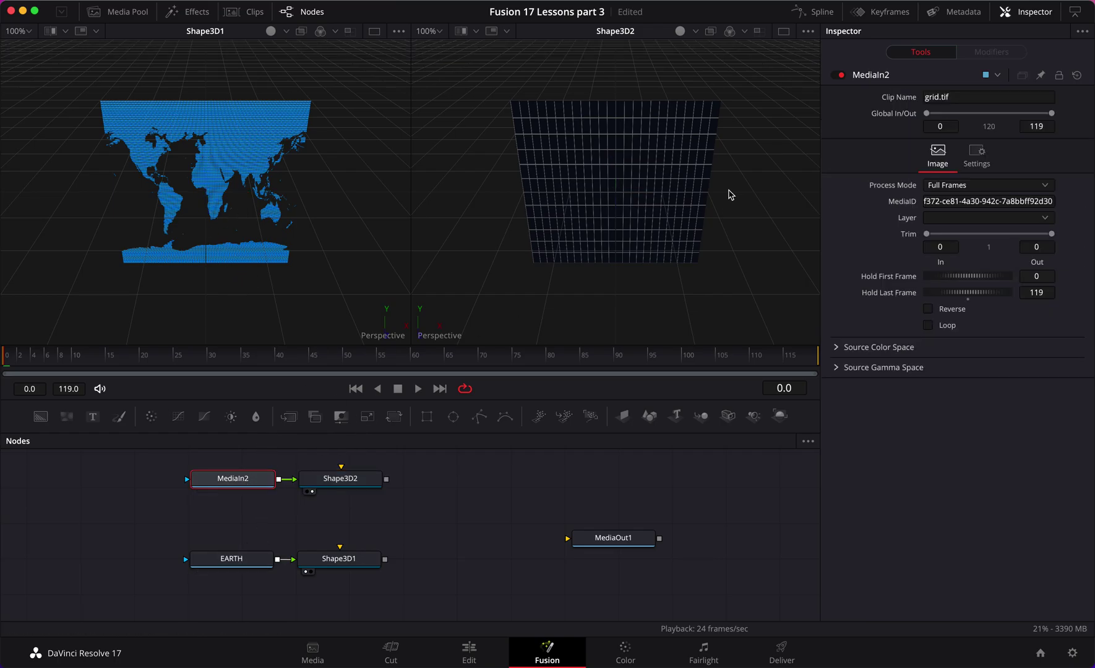
right_click(250, 478)
left_click(302, 349)
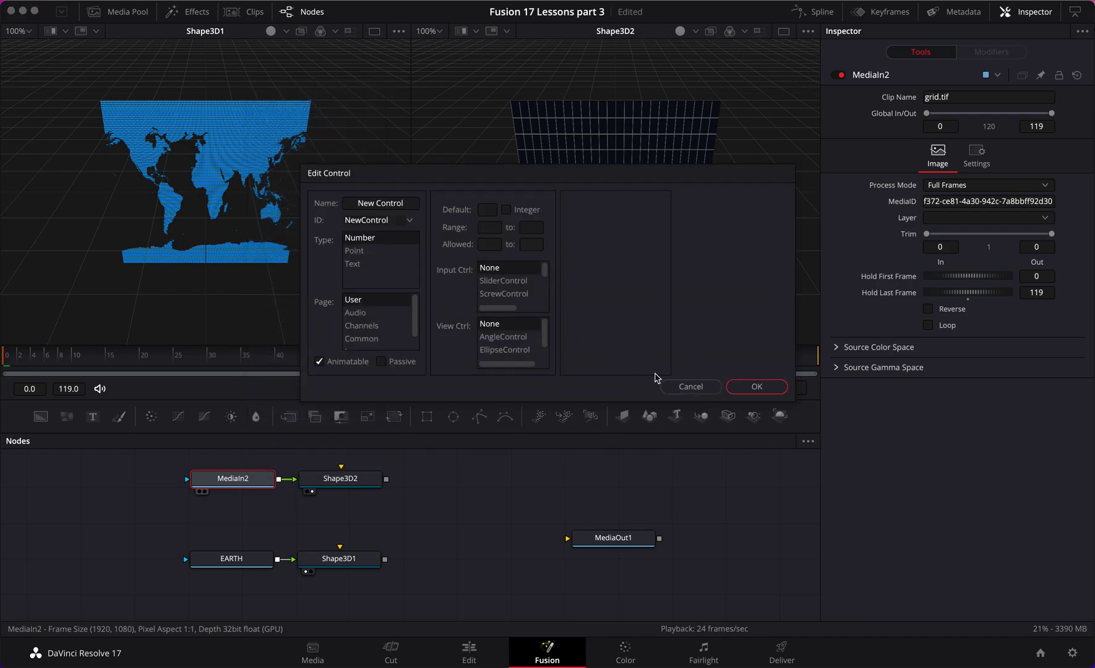
left_click(681, 379)
right_click(234, 479)
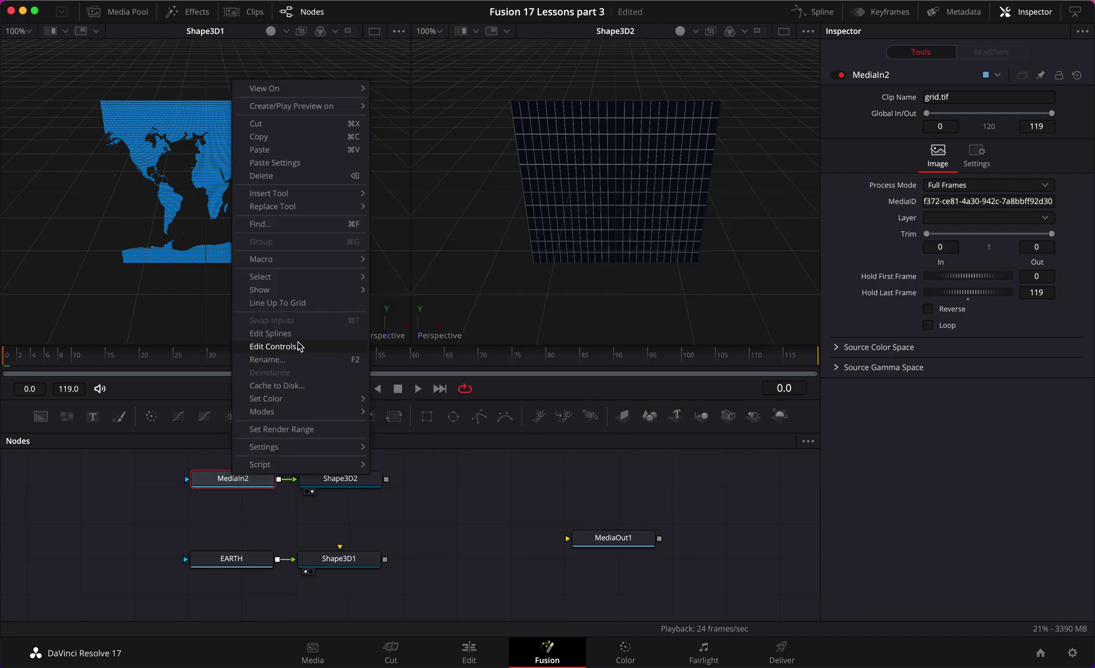
left_click(292, 360)
type("F")
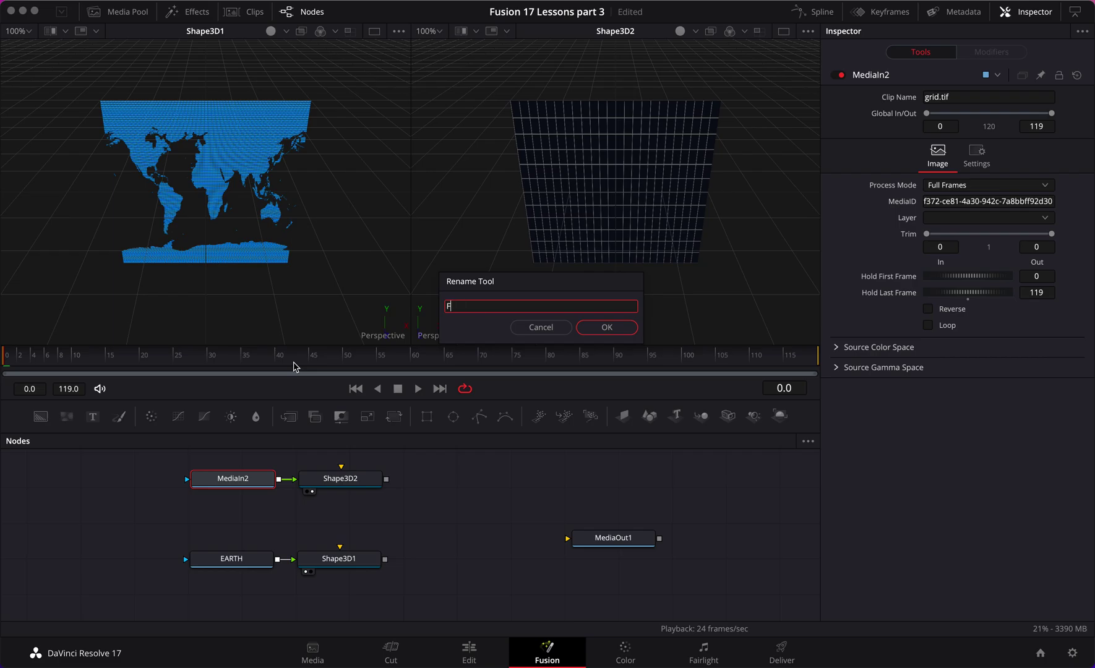
type("RID")
key("Return")
left_click(495, 503)
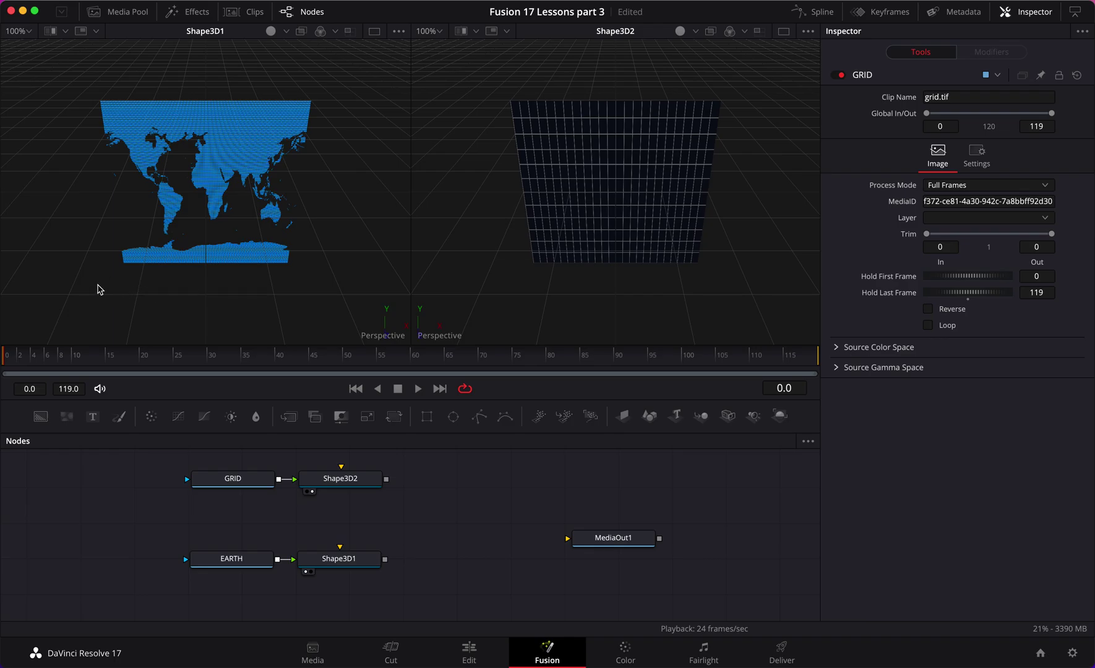
- Orbit the left 3D view and zoom out on the EARTH map plane
left_click_drag(105, 285, 123, 261)
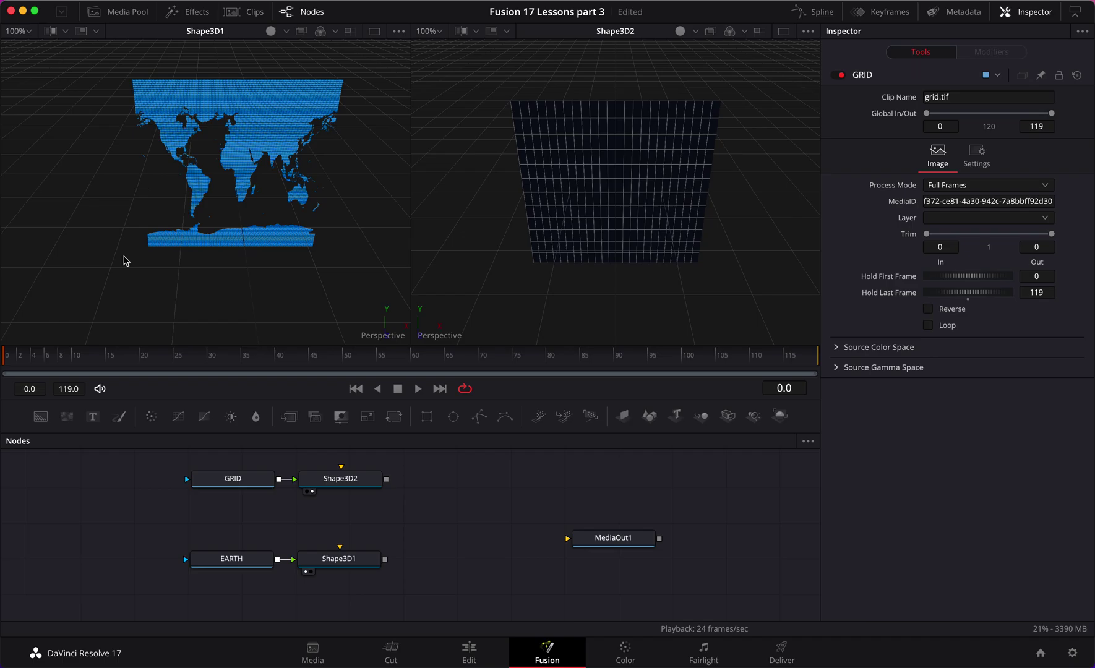
scroll(125, 261, "up", 2)
scroll(124, 261, "down", 2)
scroll(124, 261, "up", 2)
scroll(124, 260, "down", 4)
scroll(124, 260, "up", 2)
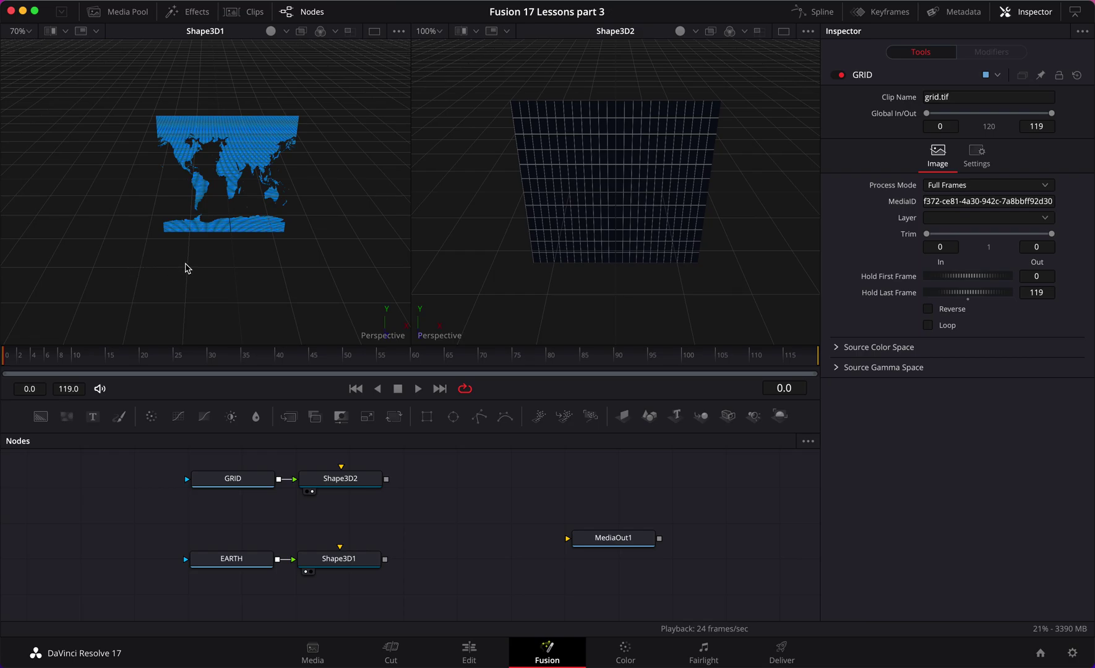
- Orbit the left view edge-on, then to an angled view of the map plane above the floor grid
mouse_move(315, 223)
left_mouse_down()
mouse_move(64, 227)
mouse_move(54, 162)
mouse_move(153, 191)
mouse_move(318, 179)
mouse_move(316, 206)
left_mouse_up()
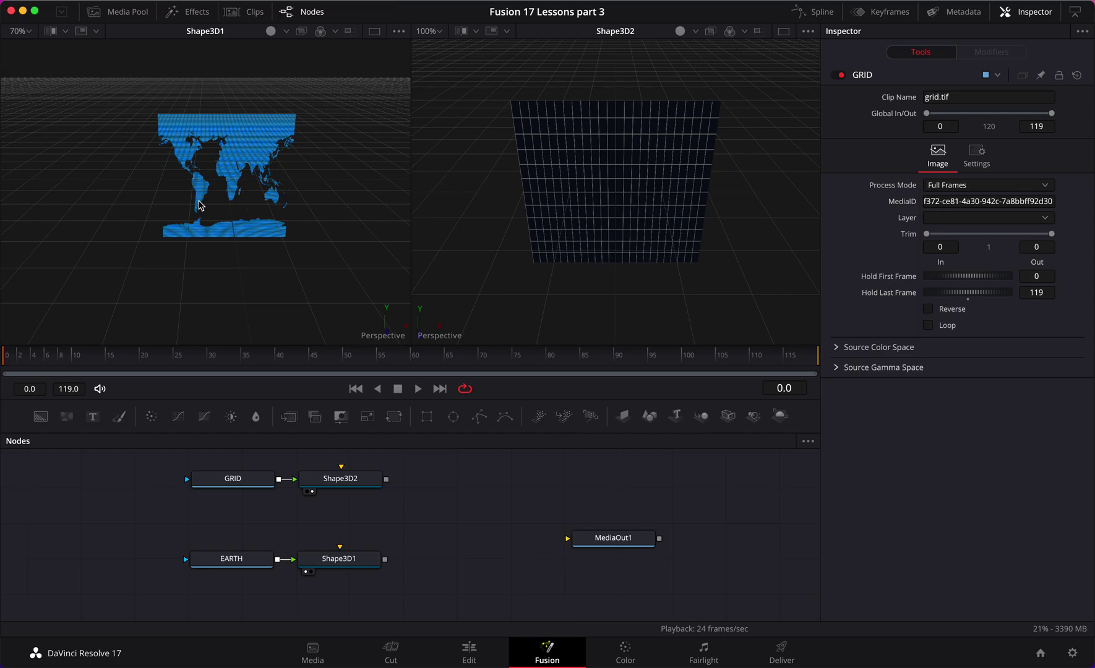
scroll(199, 206, "down", 5)
scroll(199, 205, "up", 6)
scroll(199, 206, "down", 4)
scroll(200, 205, "up", 3)
scroll(199, 205, "down", 3)
scroll(200, 205, "up", 4)
scroll(199, 206, "down", 3)
scroll(199, 205, "down", 2)
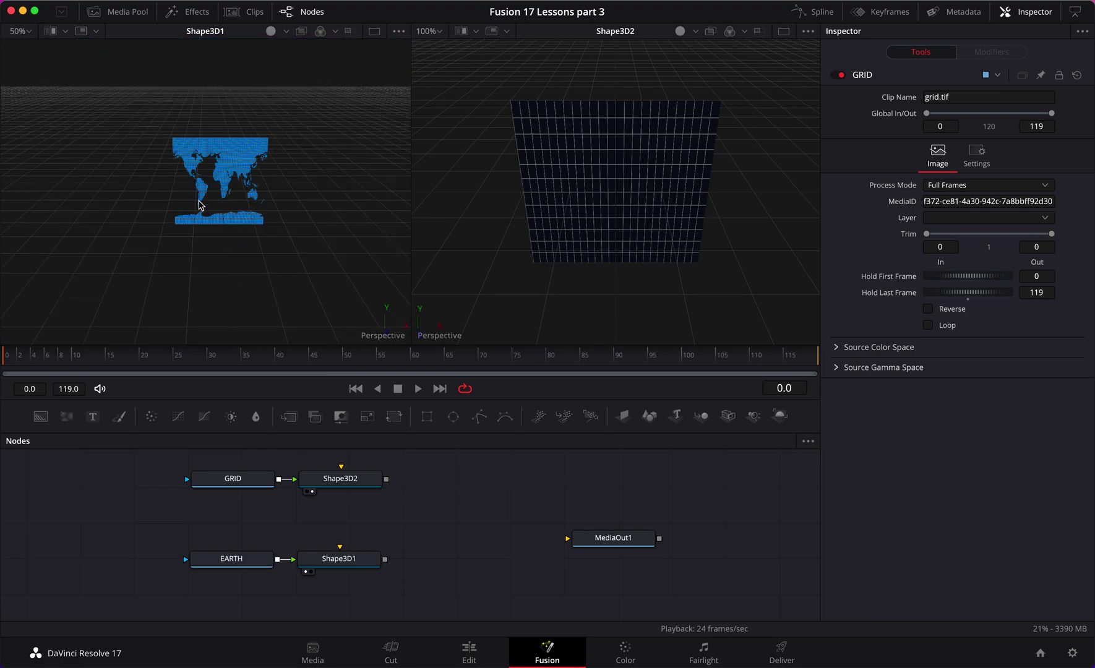
left_click_drag(235, 199, 345, 264)
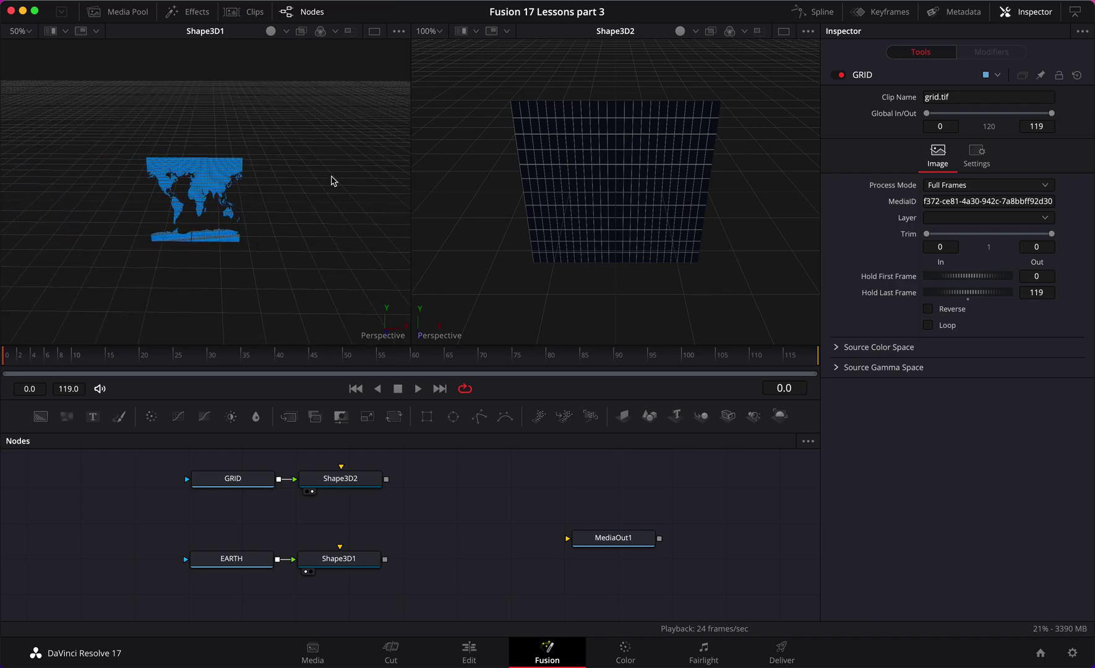
- Reset the left 3D view to its default framing
right_click(390, 335)
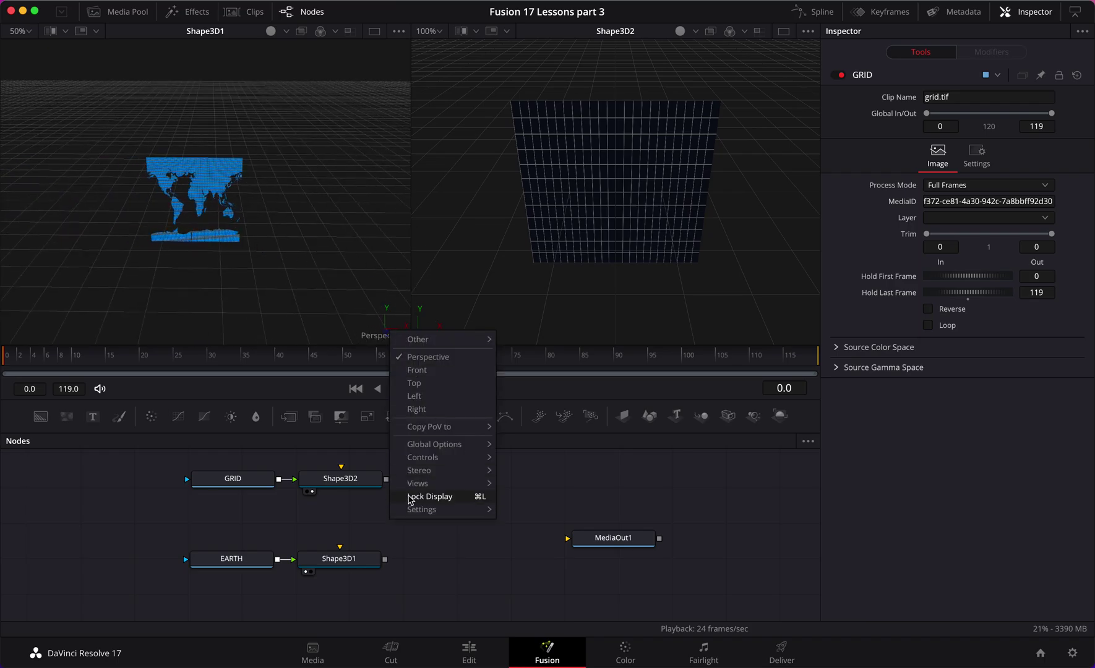
mouse_move(441, 517)
left_click(544, 553)
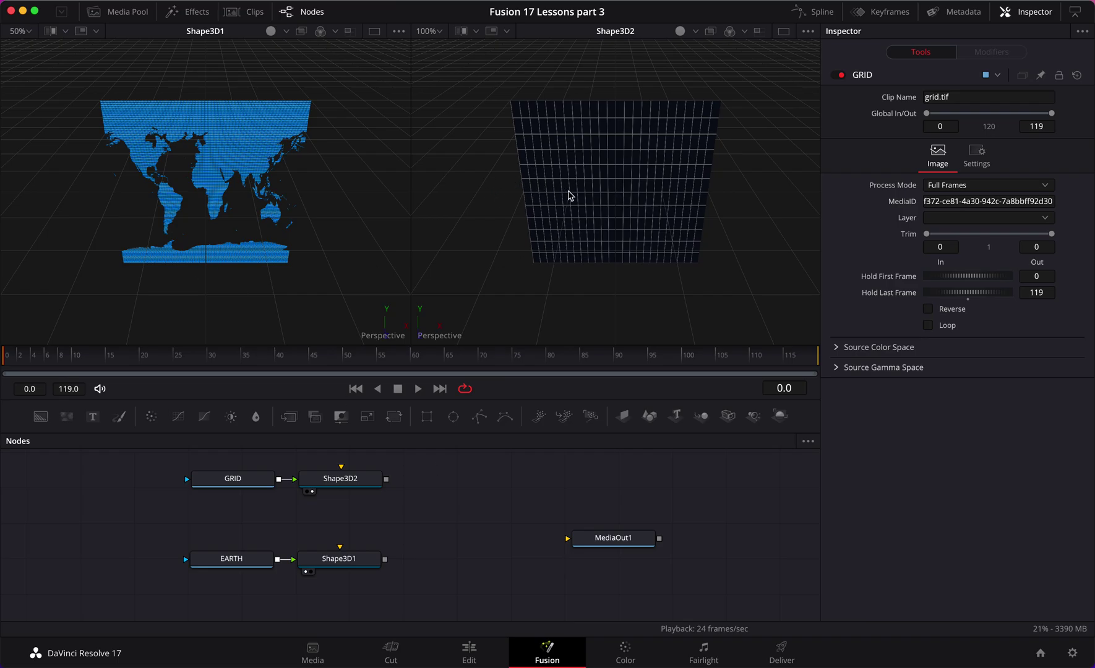
- Orbit and zoom the right view around the grid plane, then reset it to defaults
left_click_drag(603, 225, 650, 188)
scroll(645, 186, "up", 5)
scroll(645, 186, "down", 7)
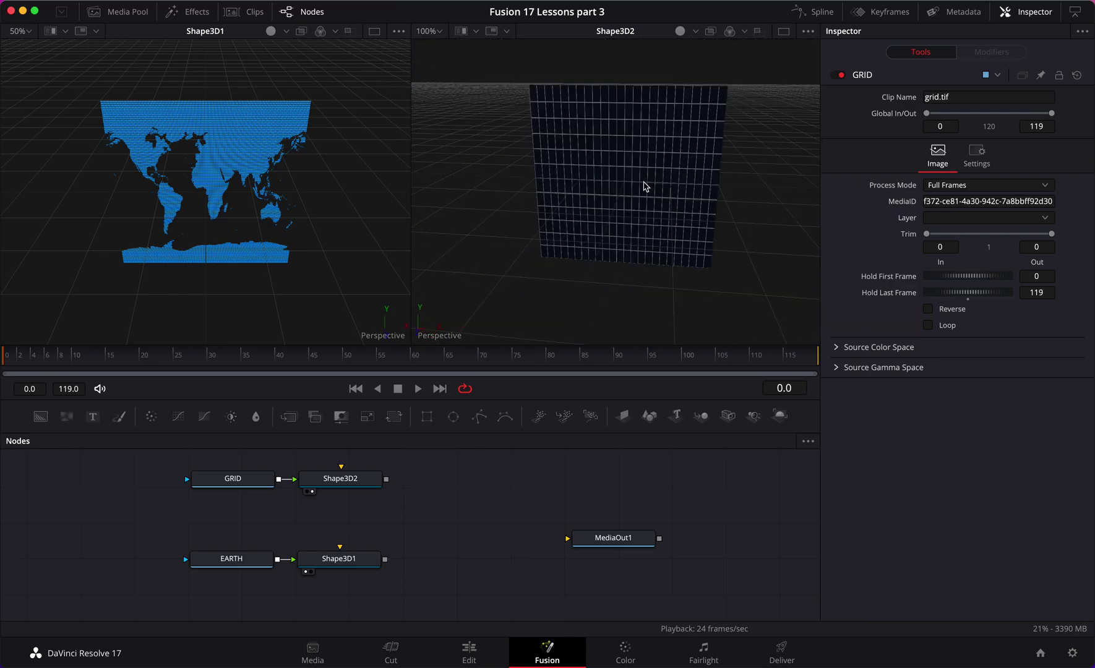
right_click(429, 321)
mouse_move(504, 500)
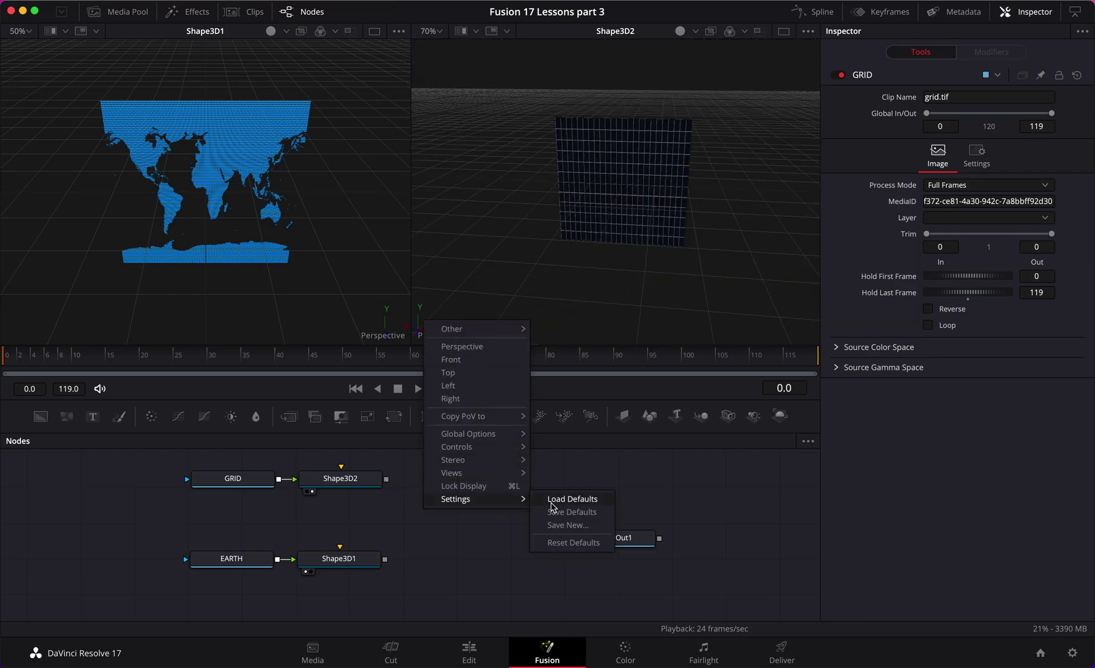
left_click(574, 543)
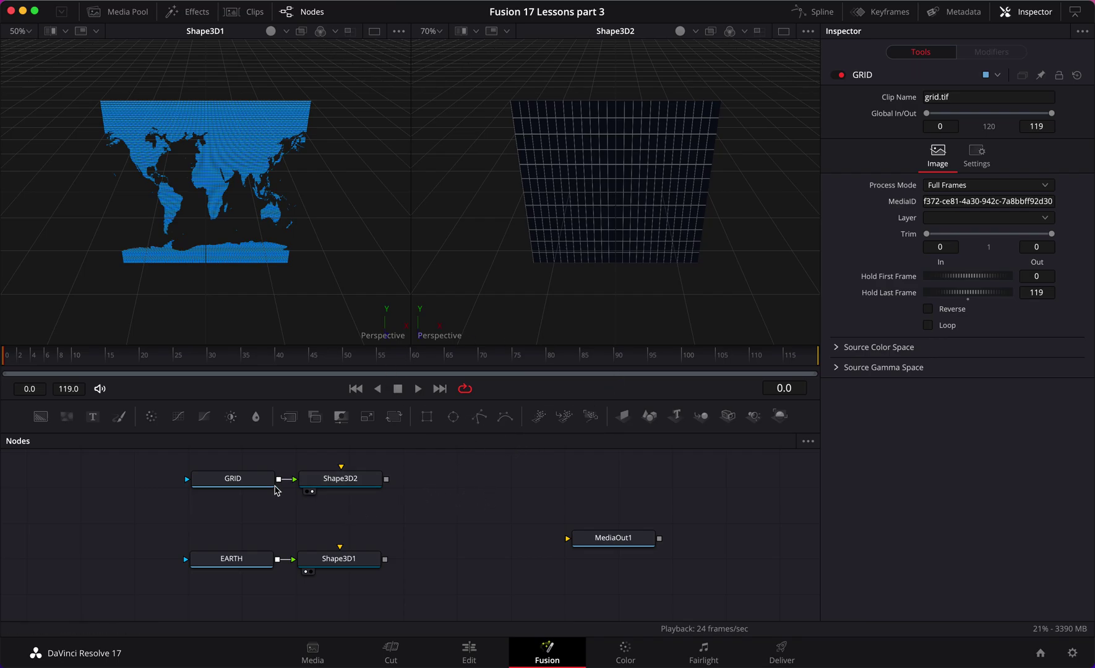
- Move the EARTH and Shape3D1 nodes up together, closer to the GRID branch
left_click_drag(182, 538, 355, 563)
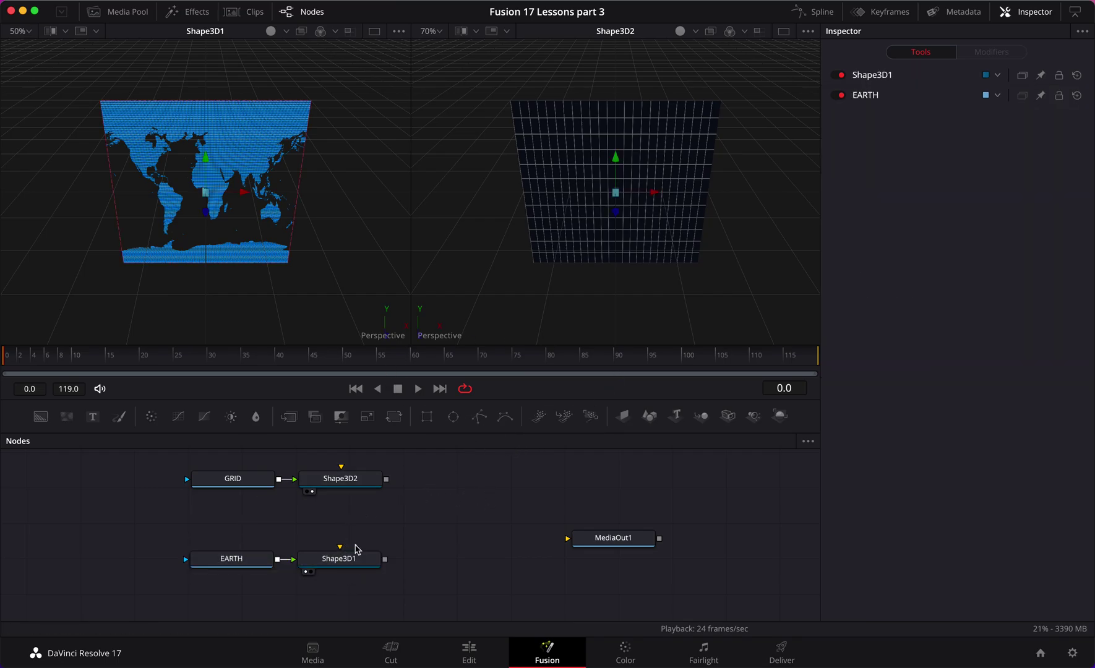
left_click_drag(211, 518, 363, 582)
left_click_drag(371, 560, 371, 540)
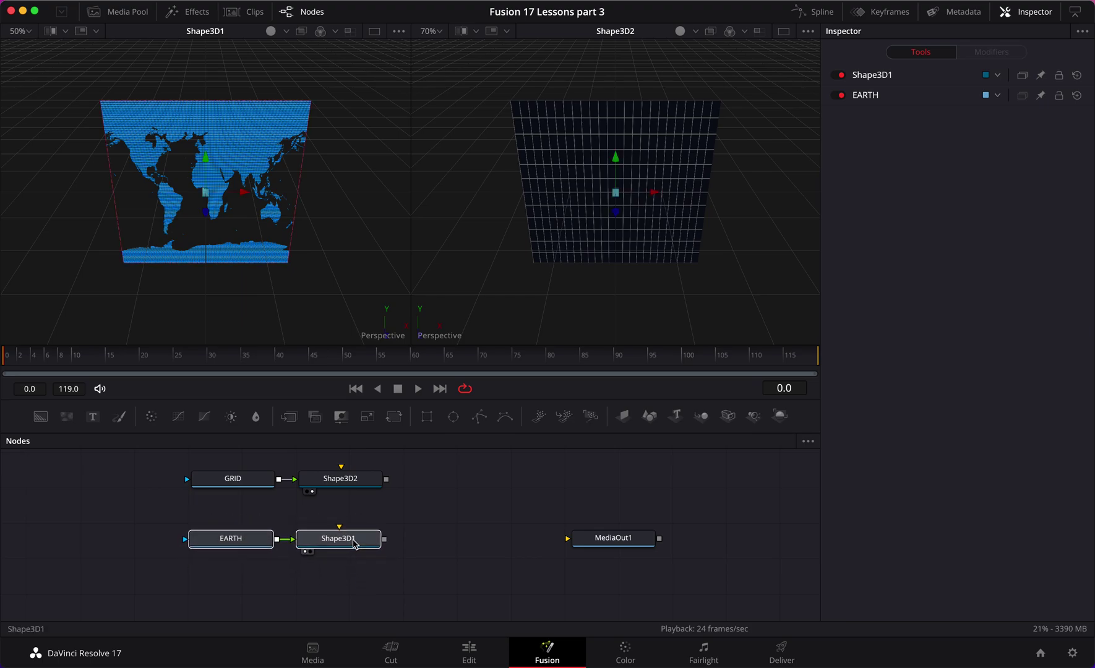
left_click(377, 537)
left_click(362, 514)
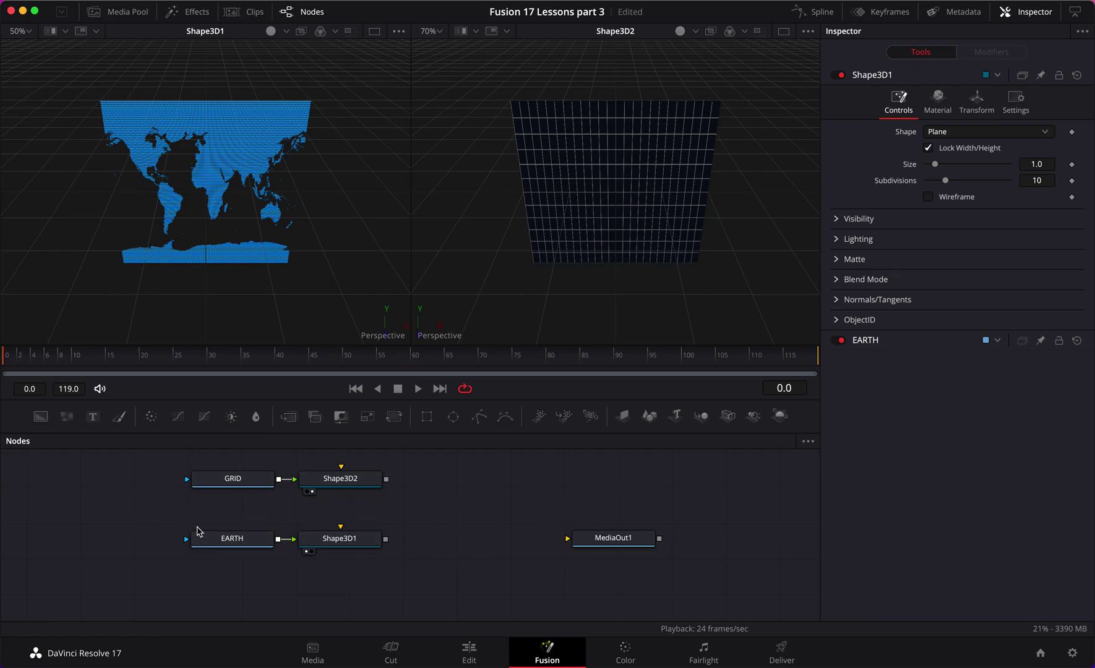
scroll(440, 531, "up", 2)
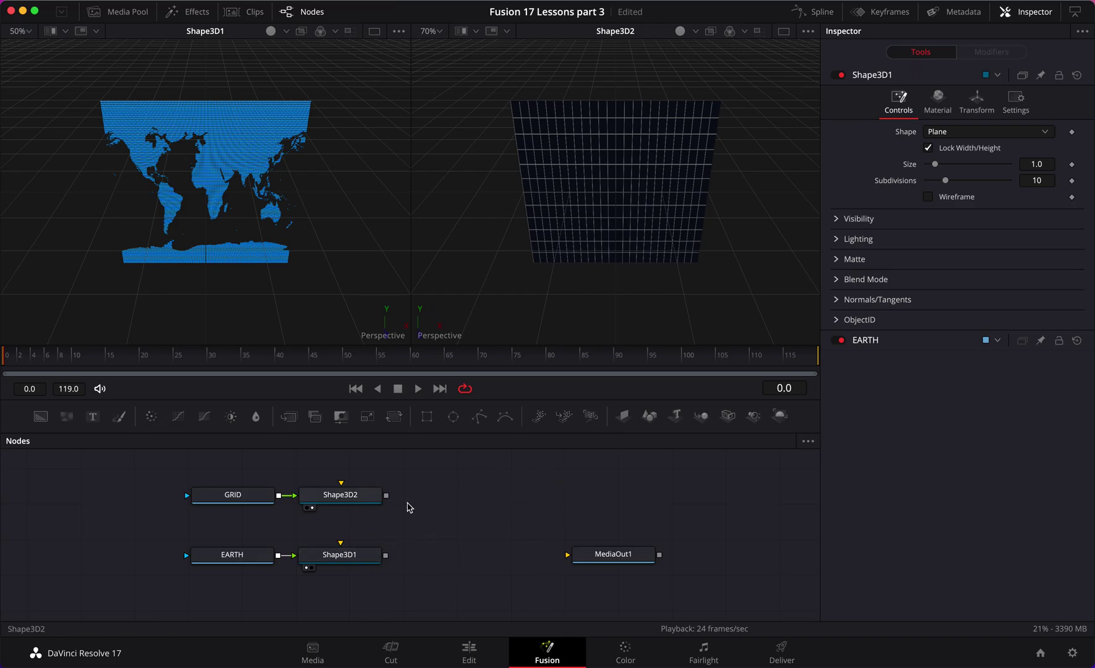
left_click(358, 499)
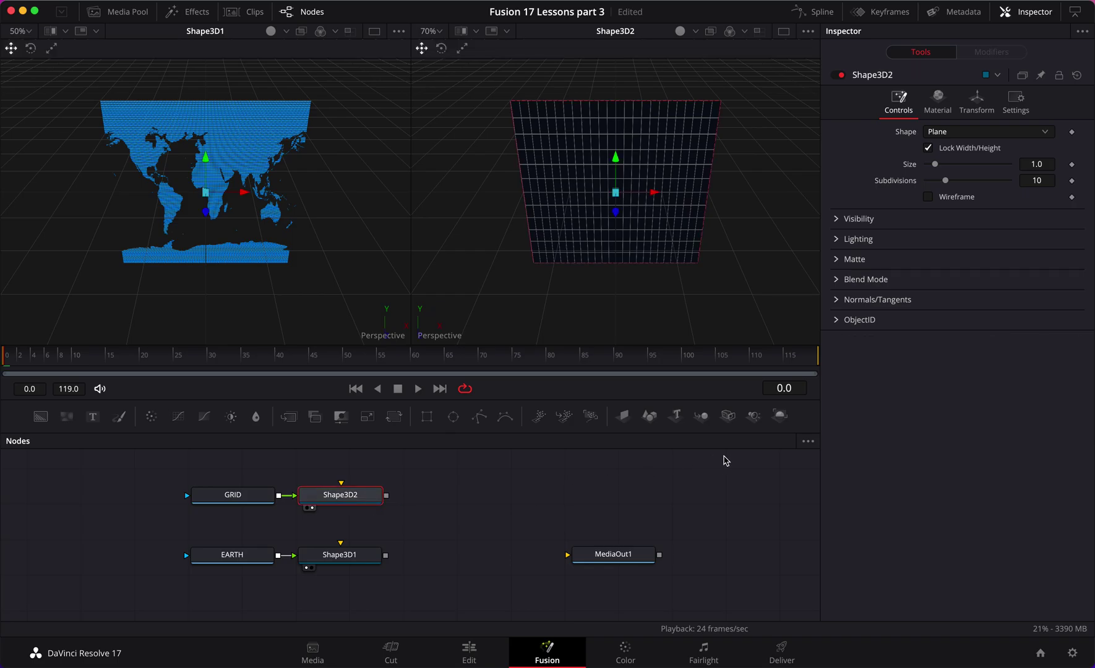
- Add Merge3D1 after Shape3D2, connect Shape3D1 into it, and view Merge3D1 in both viewers
left_click(702, 418)
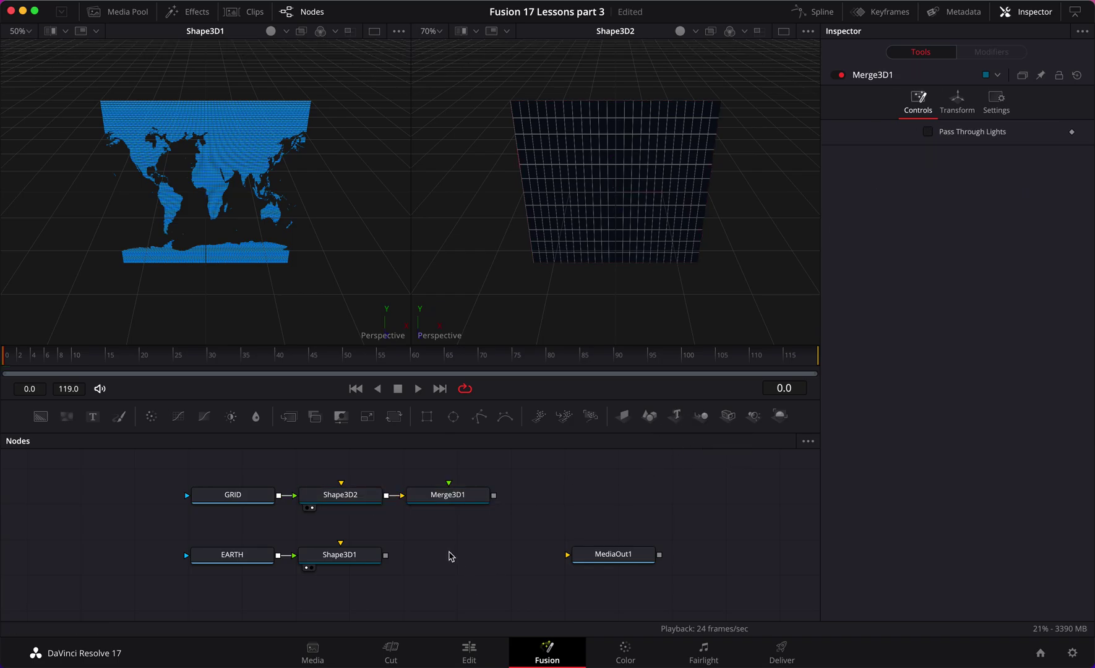
left_click_drag(386, 556, 455, 486)
left_click_drag(447, 495, 641, 145)
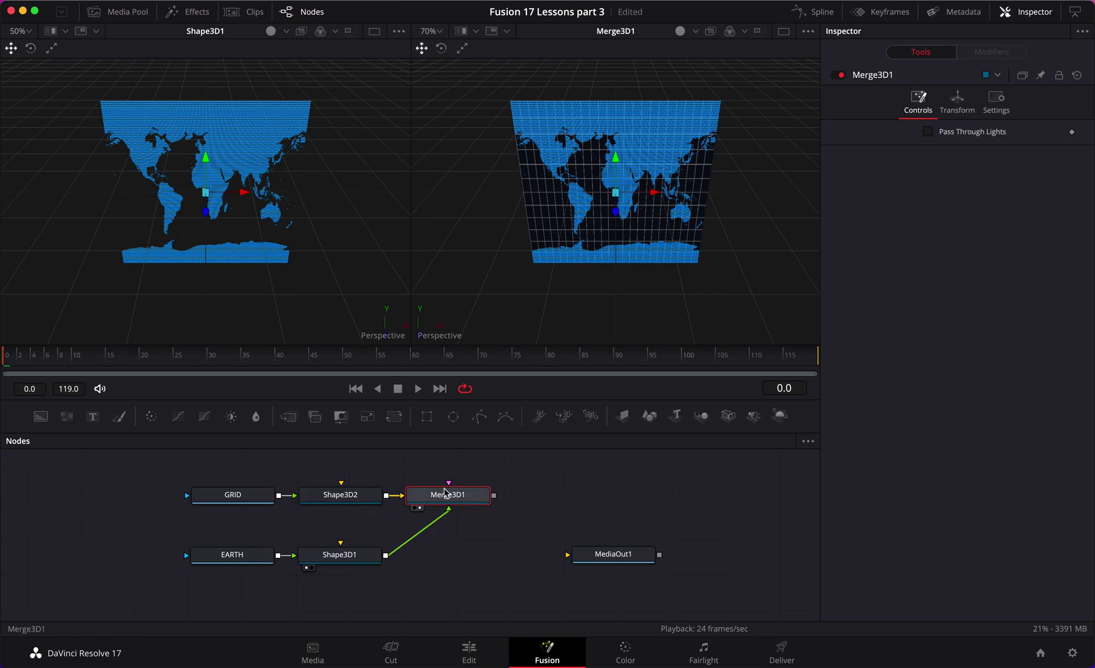
key("1")
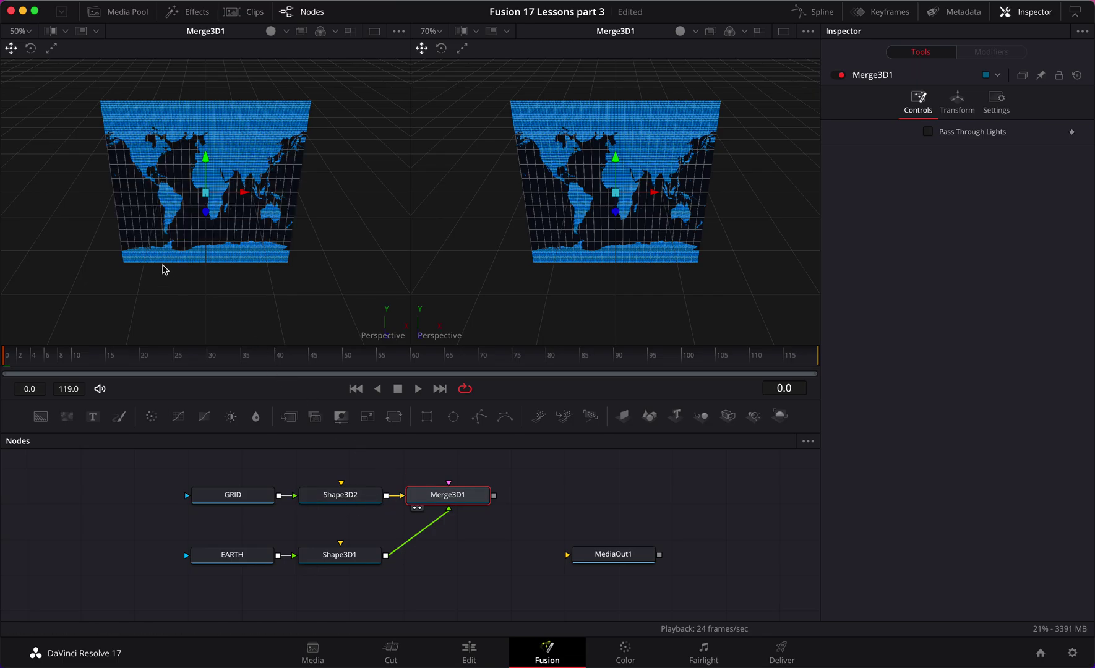
- Orbit the left view, move MediaOut1 to the lower right, and save the project
left_click_drag(162, 282, 204, 243)
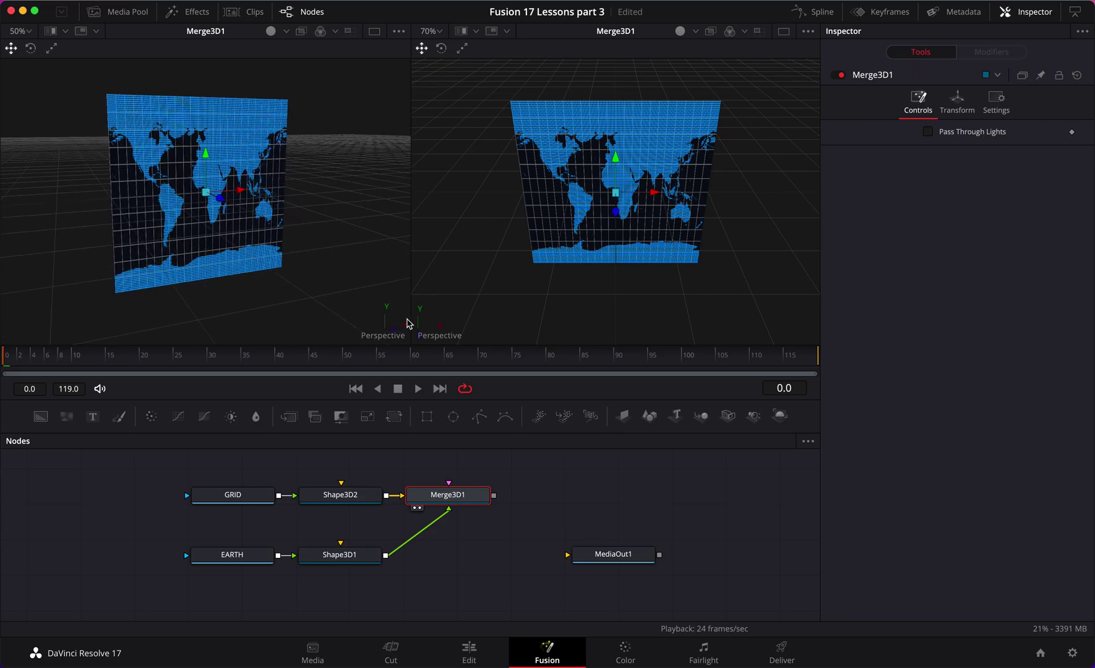
left_click_drag(619, 555, 748, 583)
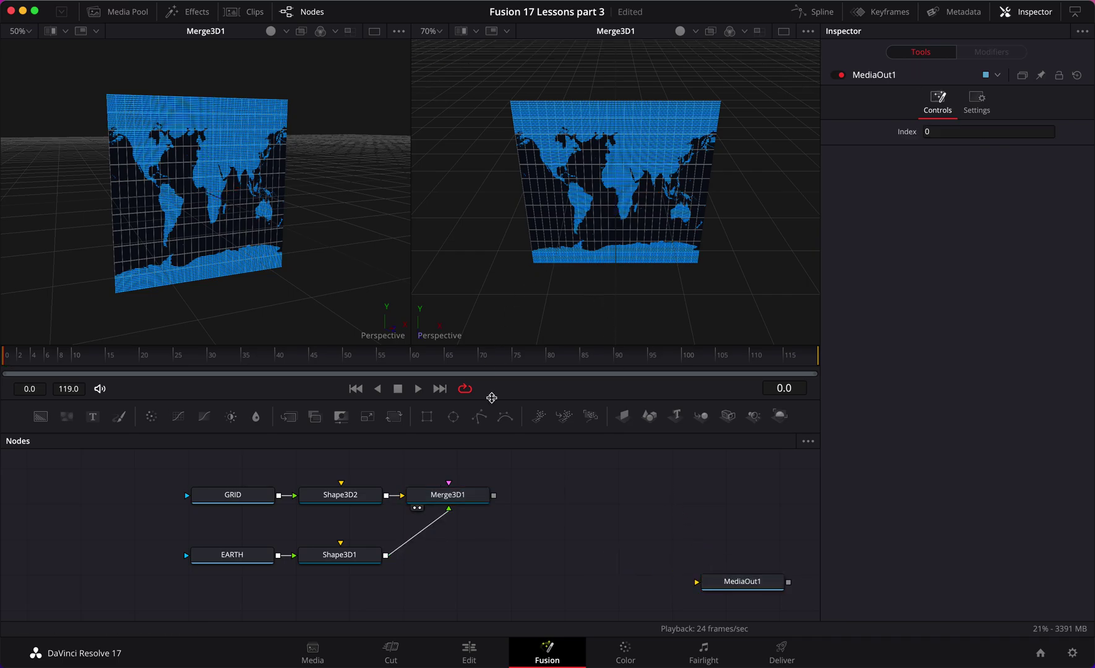
key("super+s")
- Change Shape3D2 into a Sphere of radius 0.2 and tilt the right view over it
left_click(356, 495)
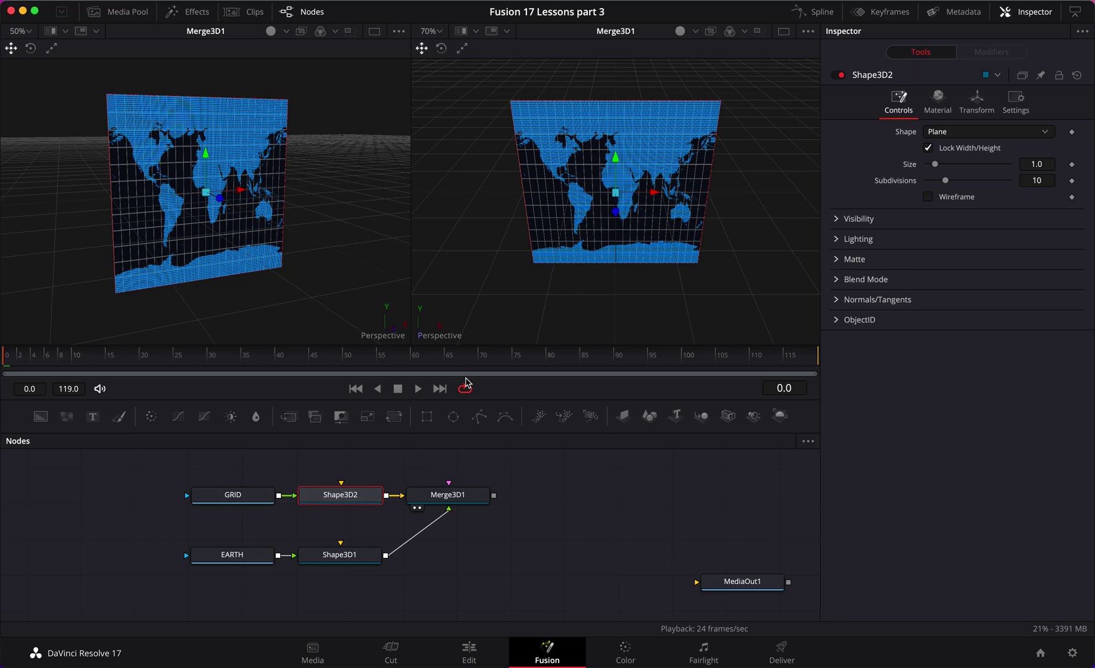
left_click(968, 132)
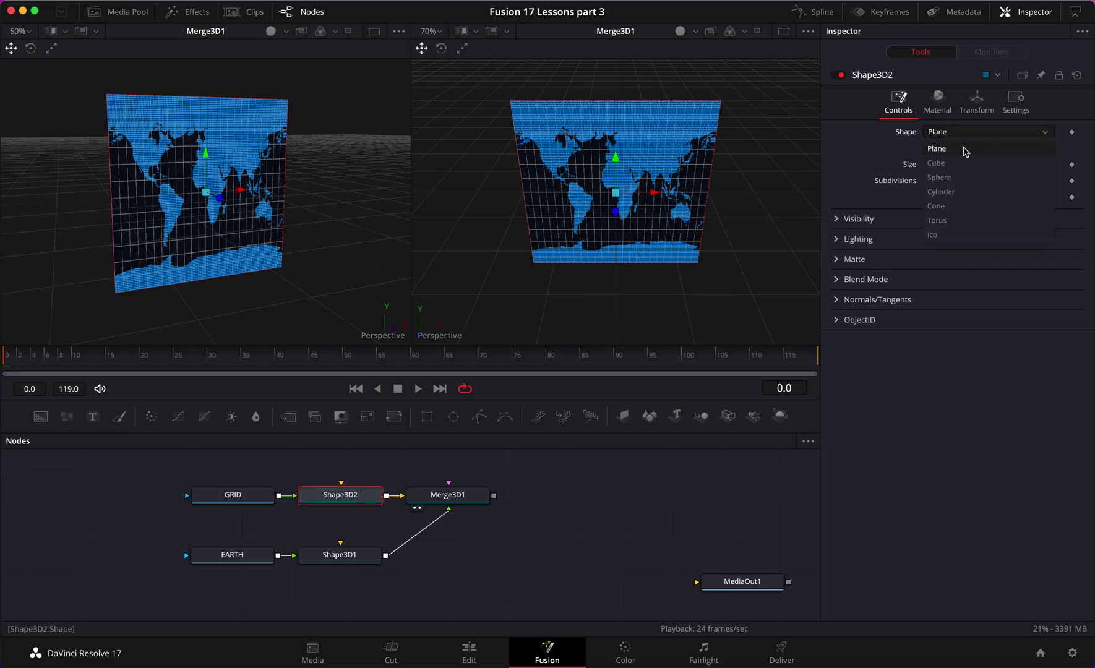
left_click(977, 180)
left_click(1041, 149)
type("0.2")
key("Tab")
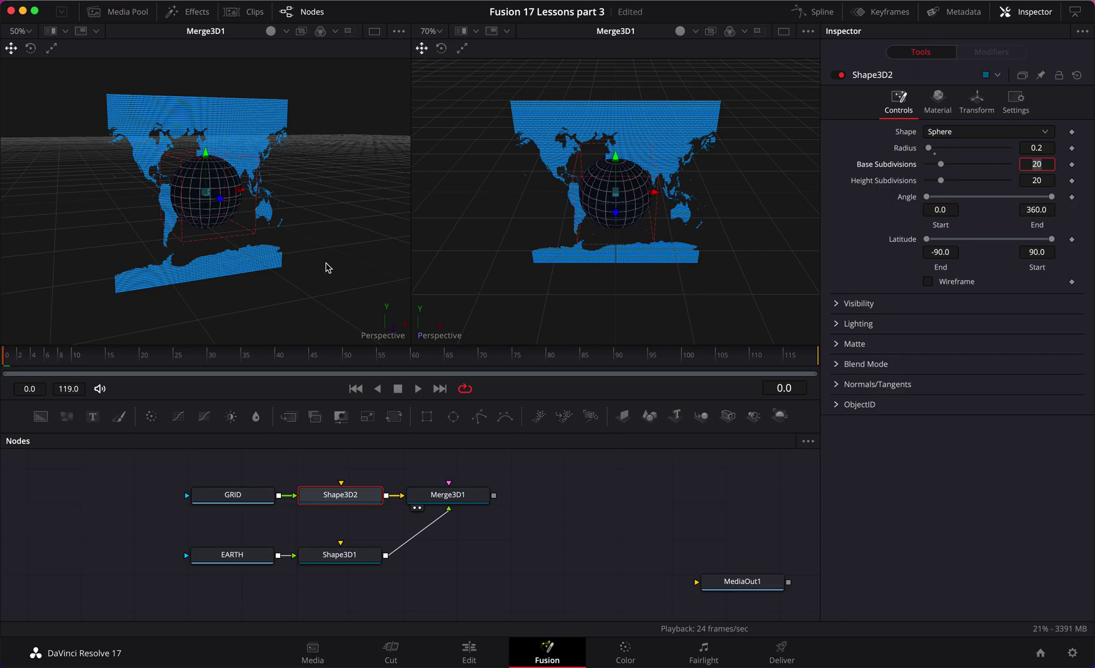
left_click_drag(680, 305, 676, 266)
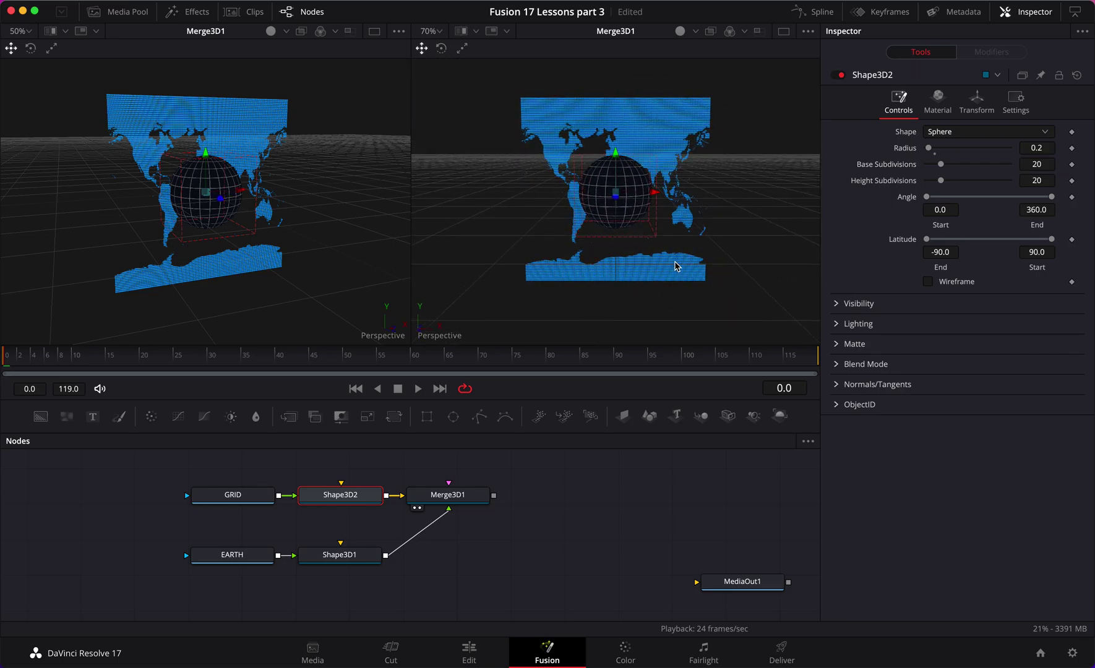
- Turn on lighting in both the right and left 3D views
left_click(680, 33)
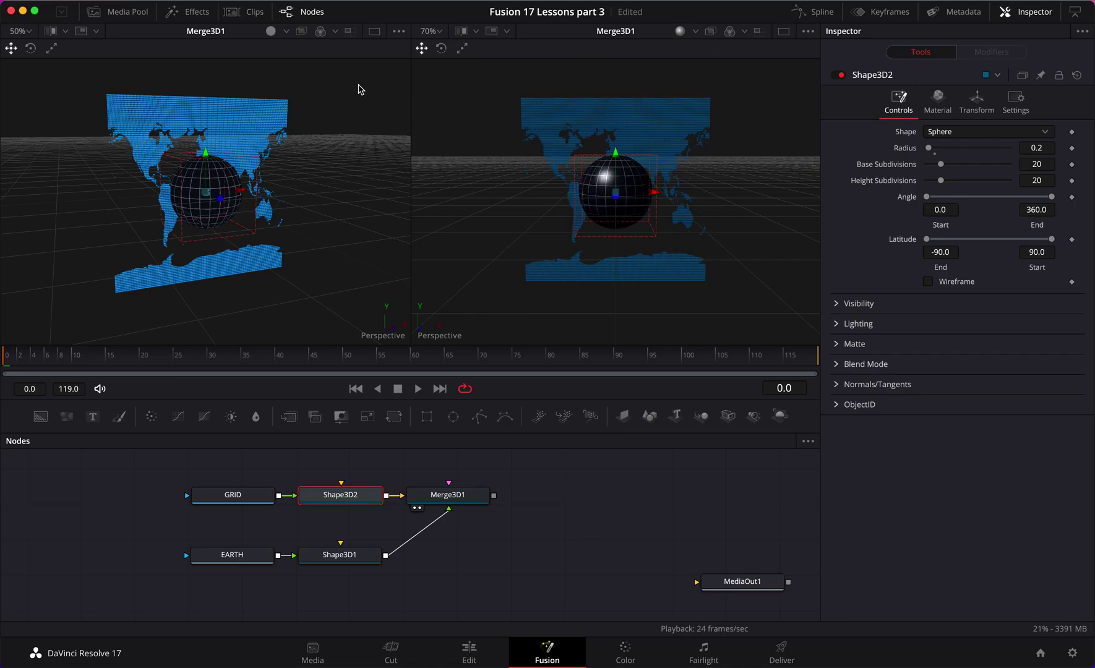
left_click(270, 30)
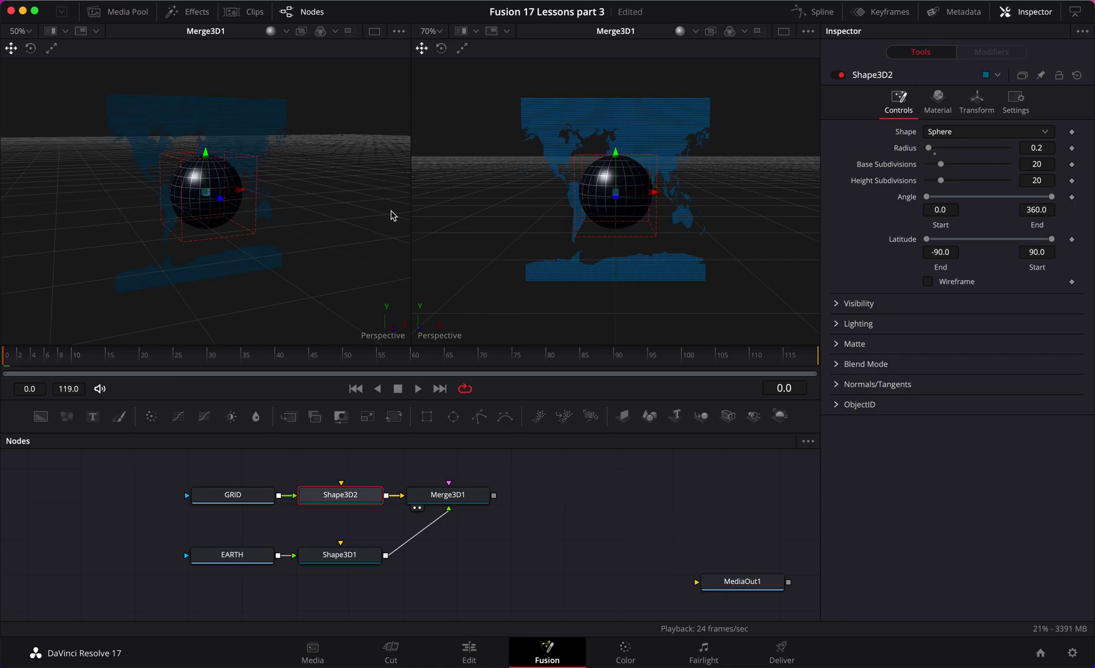
left_click(654, 490)
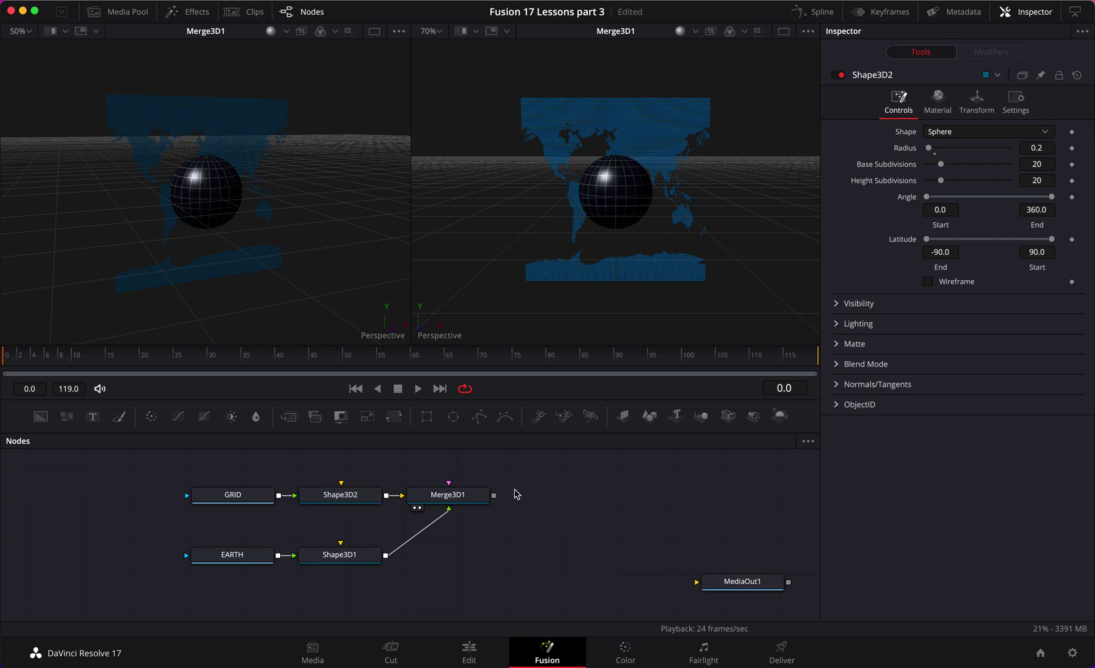
- Check the Shape3D1, Shape3D2 (still a Sphere) and Merge3D1 settings in the Inspector
left_click(362, 555)
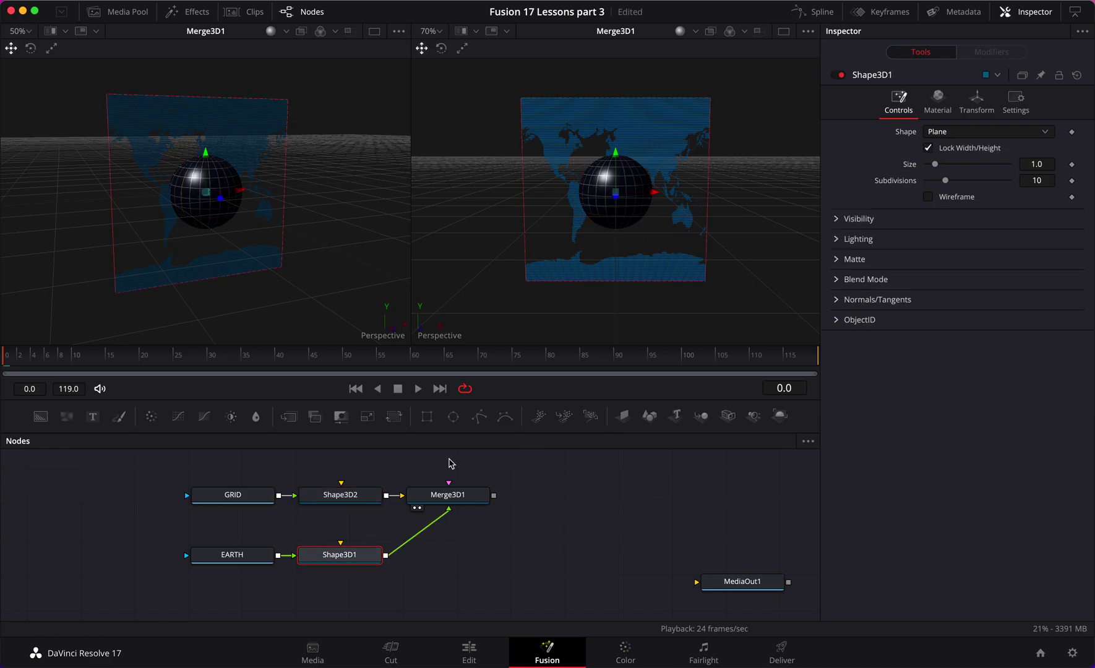
left_click(364, 495)
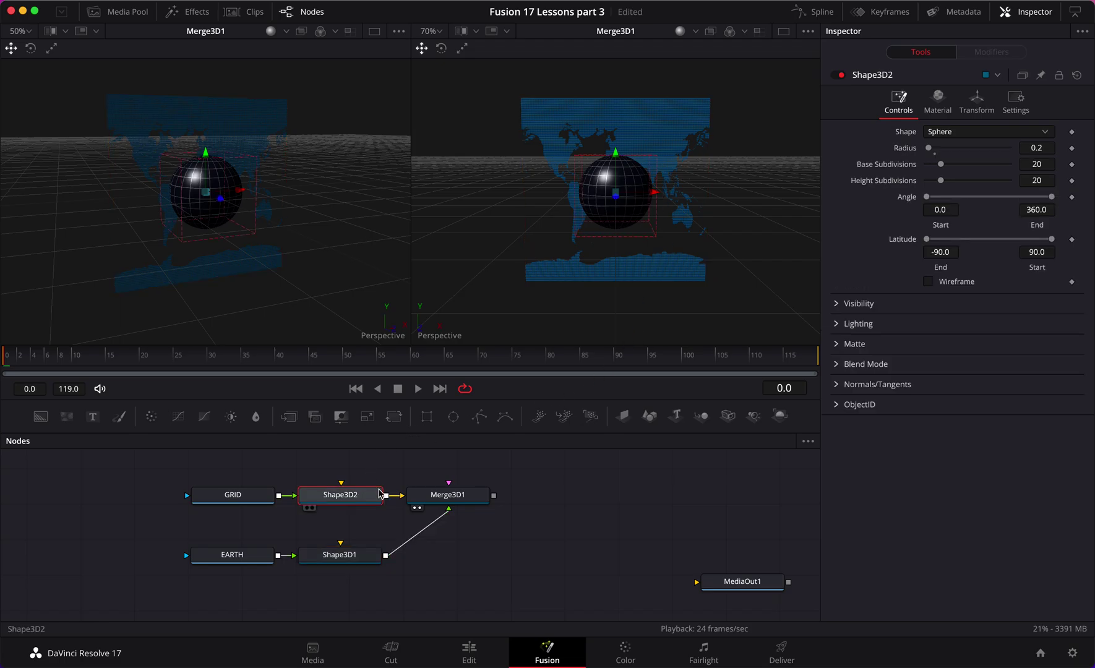
left_click(976, 130)
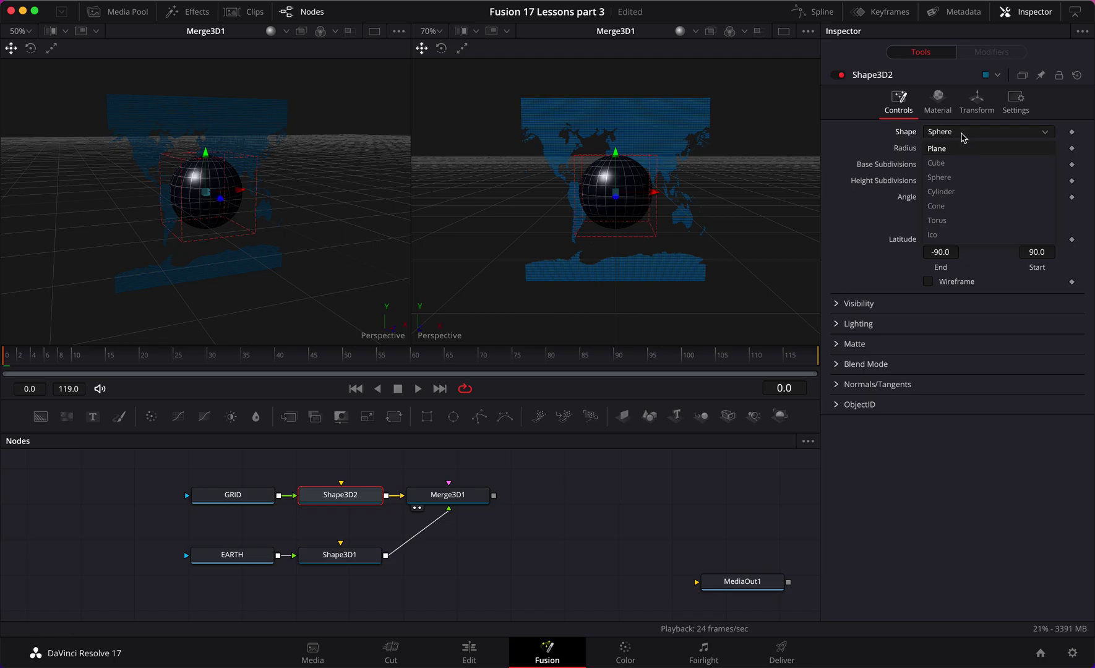
left_click(975, 178)
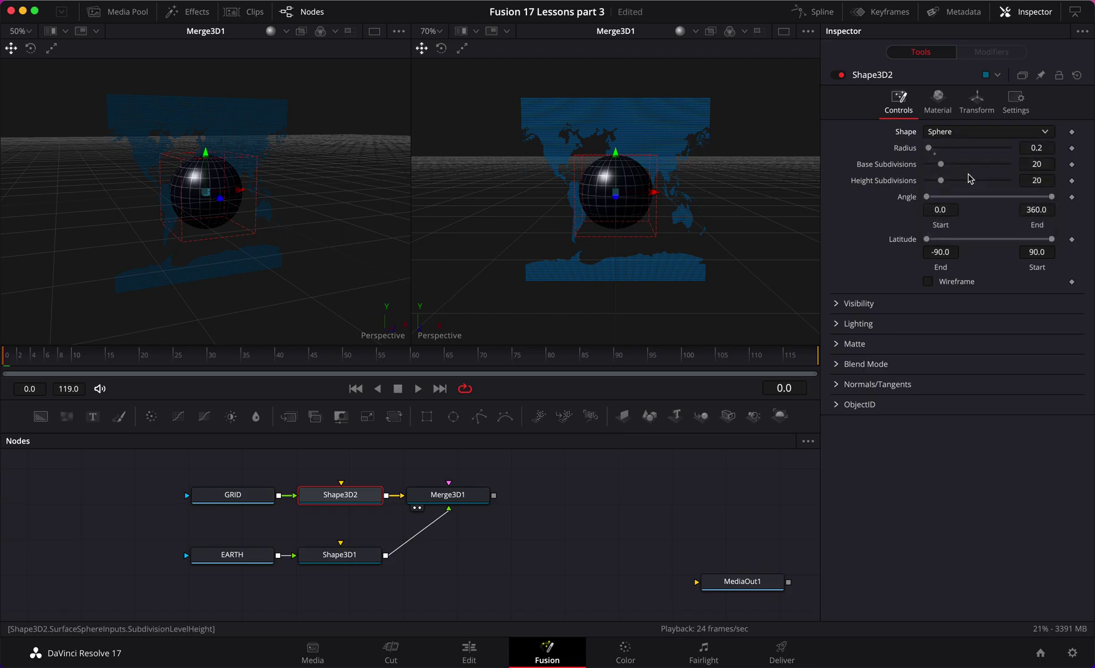
left_click(455, 497)
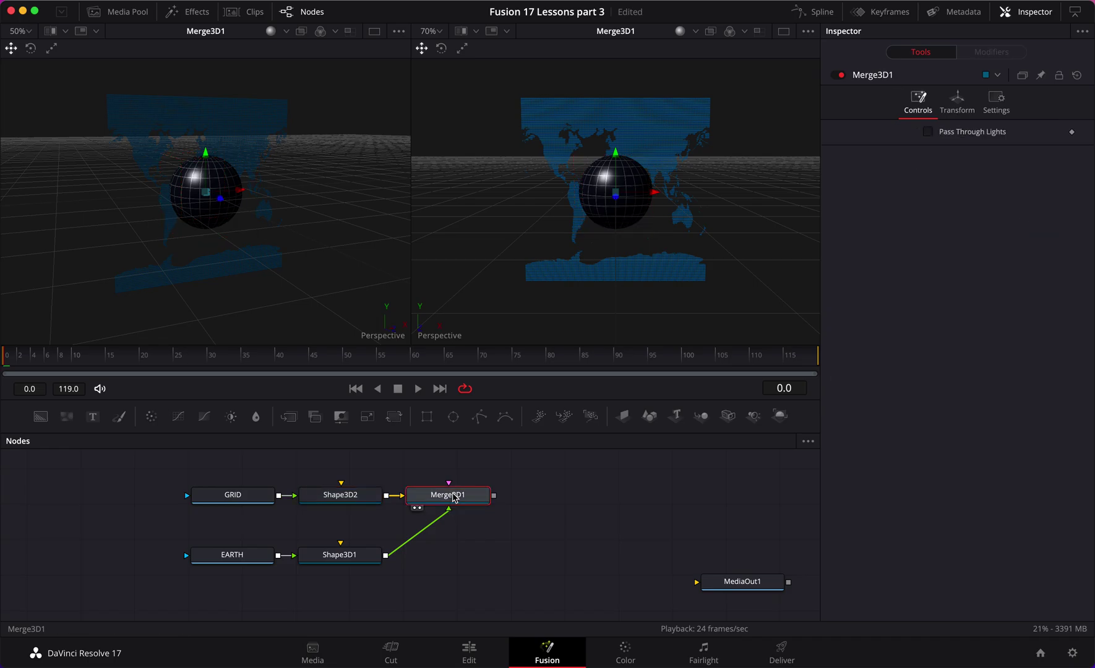
left_click(347, 501)
- Change Shape3D1's shape to Sphere, wrapping the dotted map into a radius 1.0 globe
left_click(363, 560)
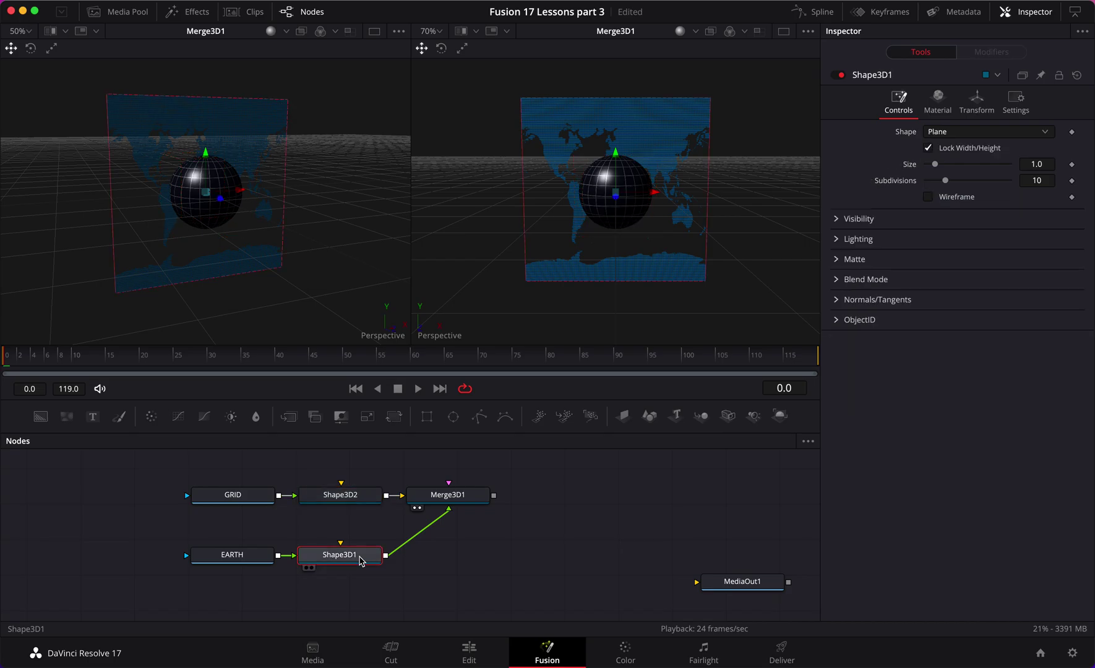
left_click(999, 131)
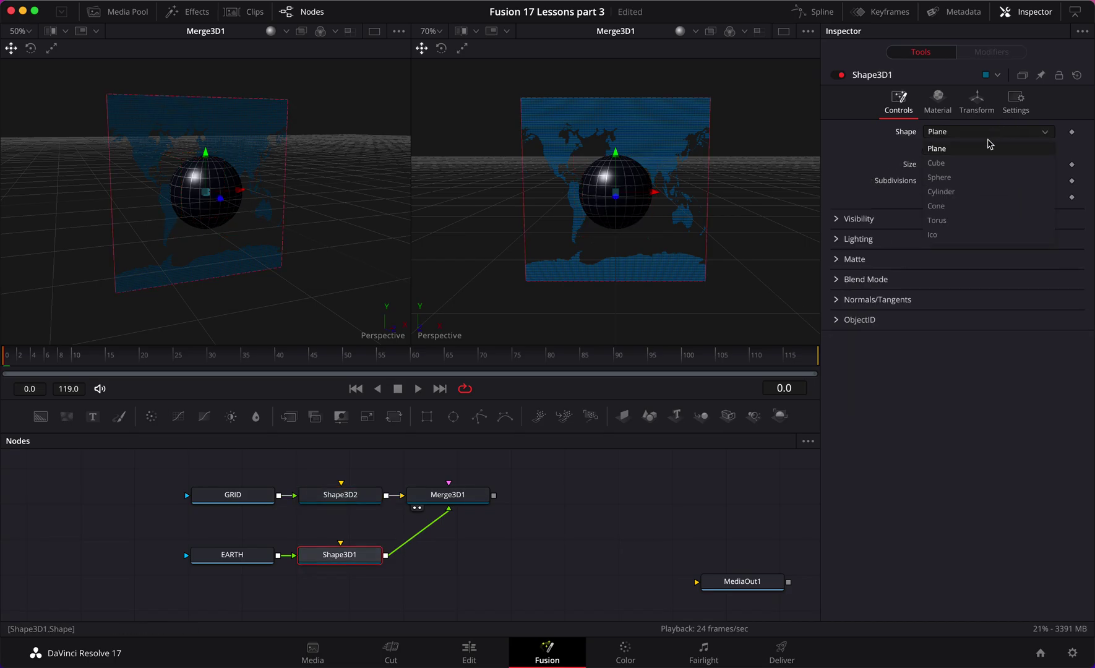
left_click(984, 177)
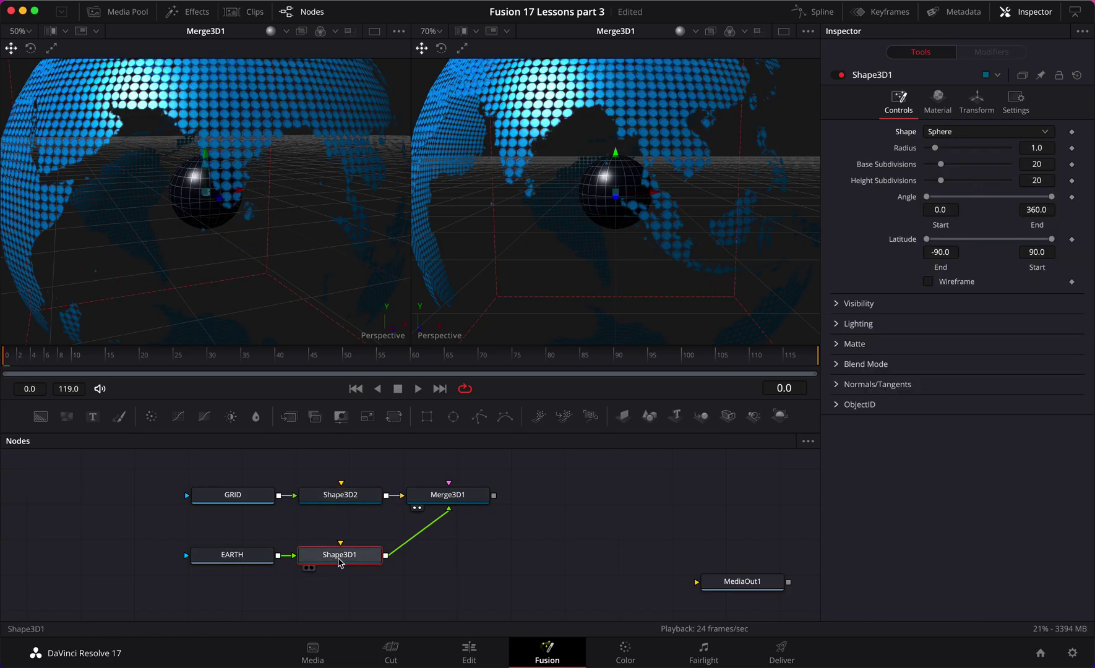
left_click(368, 506)
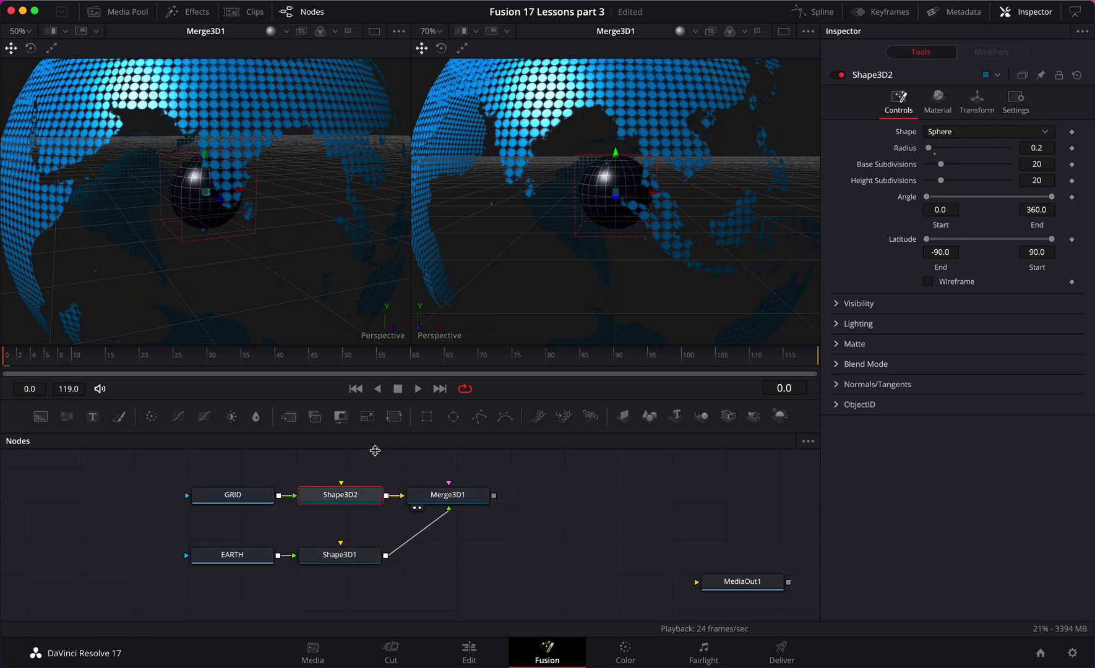
left_click(357, 558)
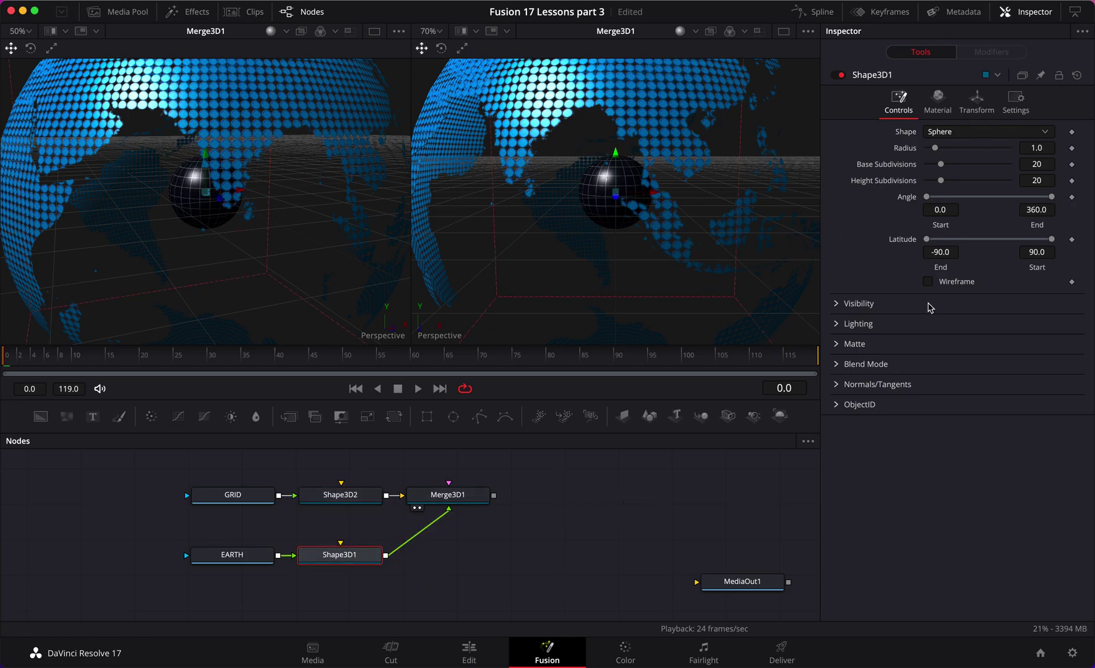
left_click(627, 513)
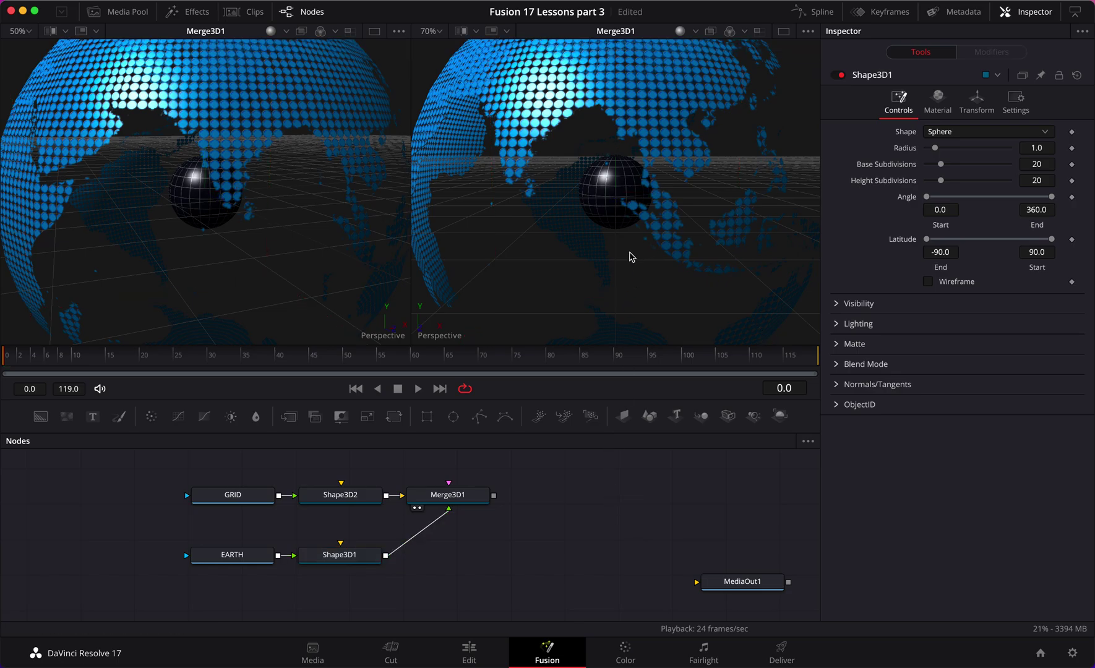
scroll(631, 257, "down", 2)
scroll(631, 257, "up", 3)
scroll(631, 257, "down", 2)
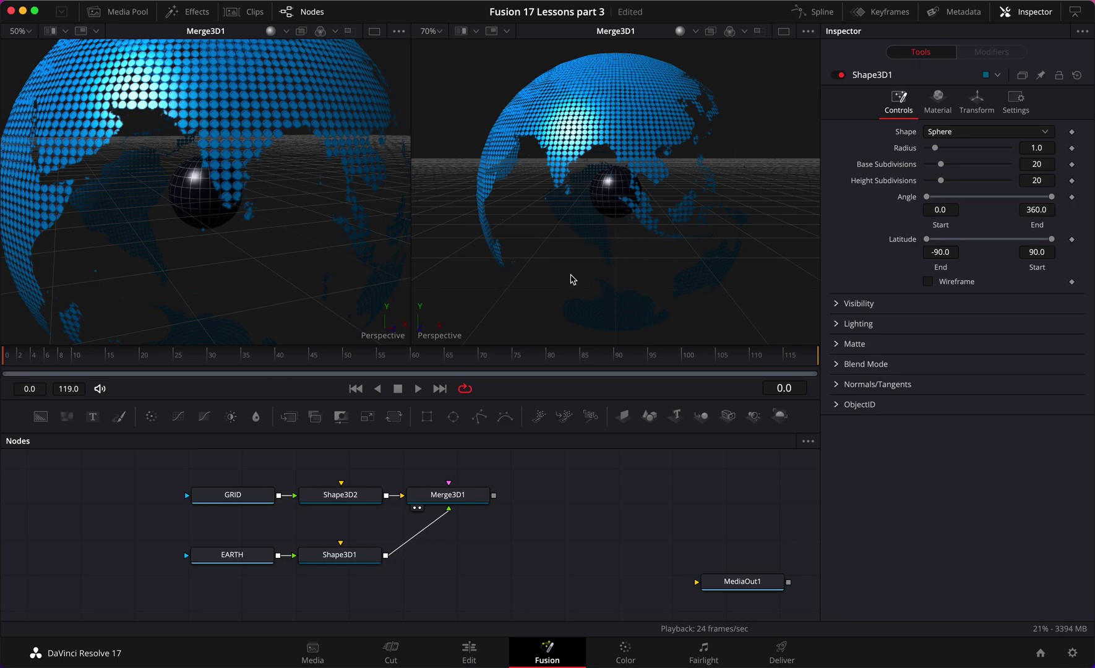
mouse_move(560, 274)
left_mouse_down()
mouse_move(572, 269)
mouse_move(561, 271)
left_mouse_up()
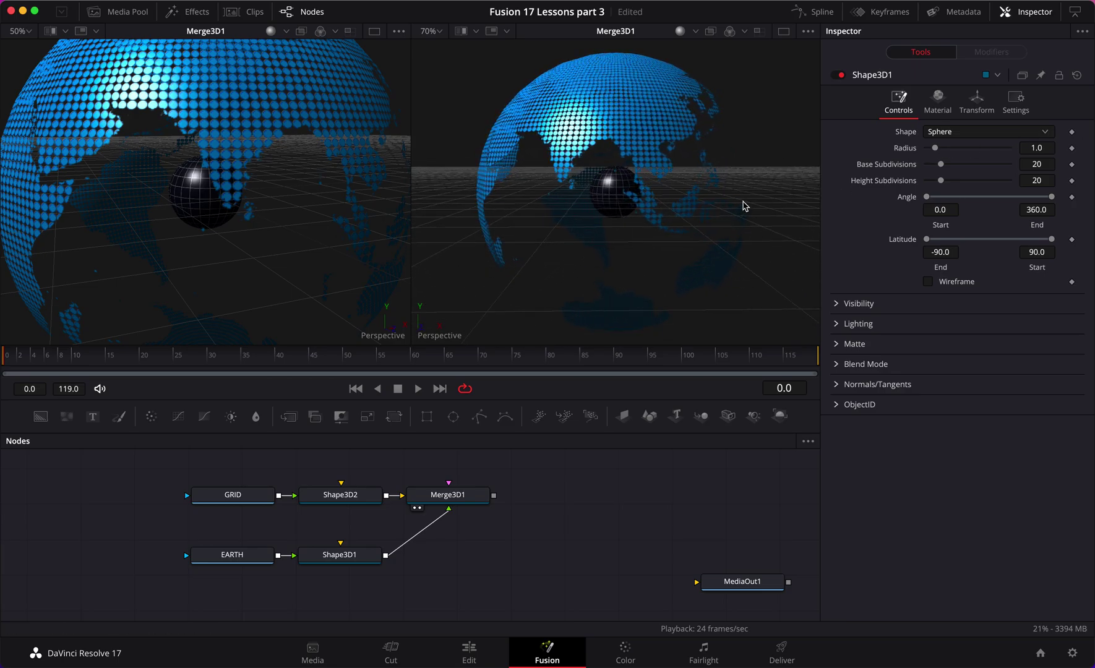
left_click(442, 496)
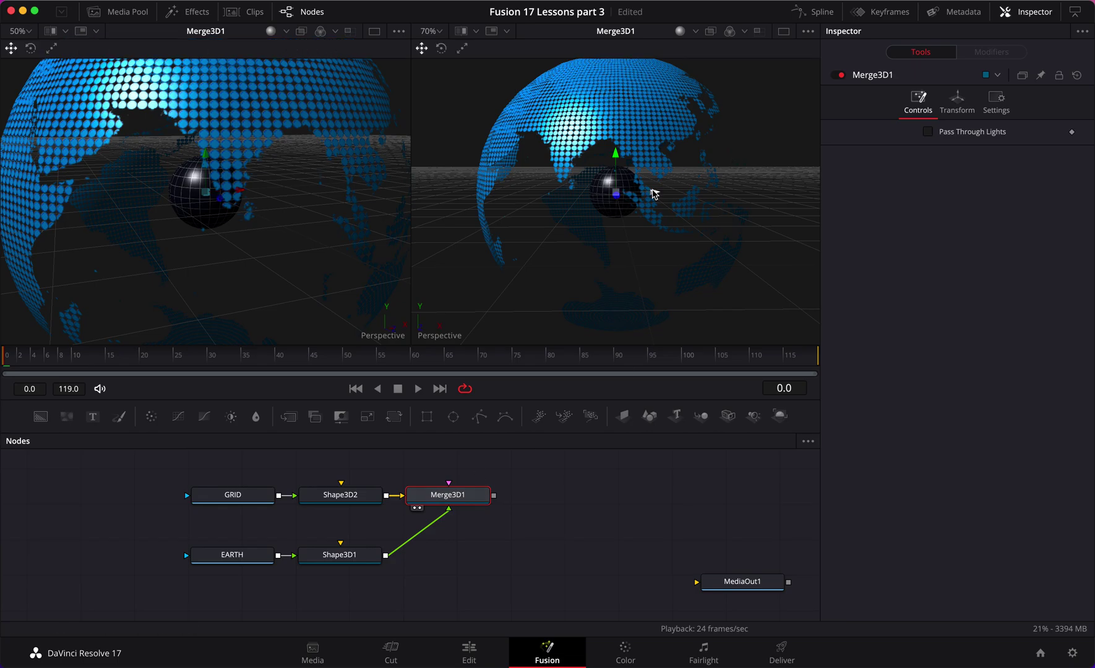
left_click_drag(656, 195, 698, 186)
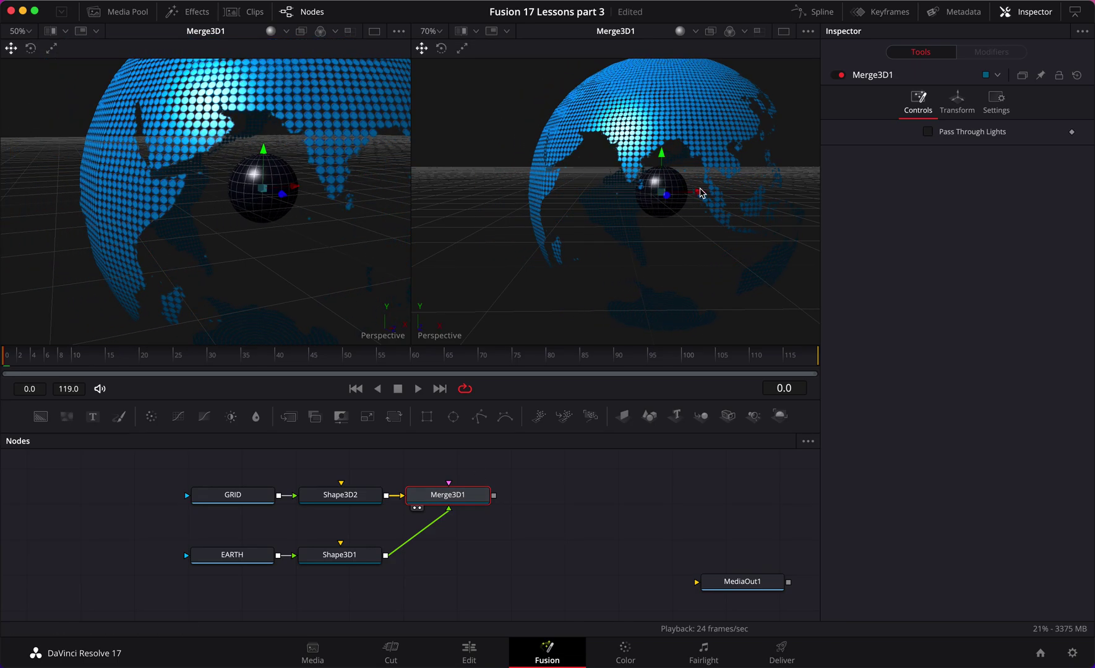
key("super+z")
- Drag the small sphere Shape3D2 rightward along X, checking it from new angles
left_click(349, 498)
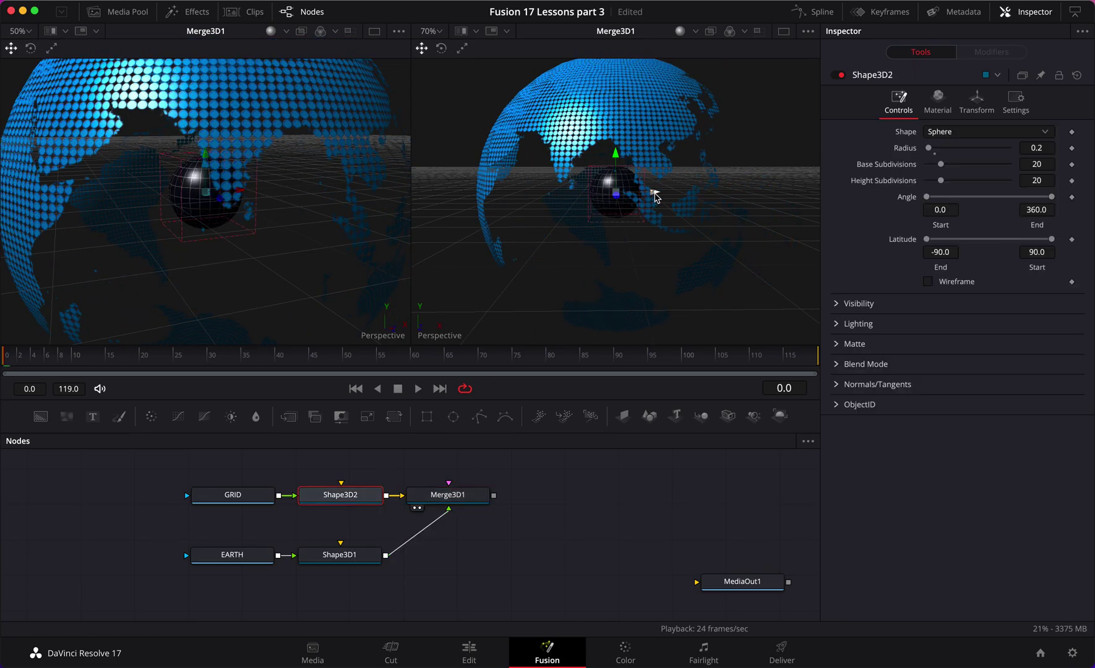
left_click_drag(657, 193, 812, 197)
left_click_drag(708, 271, 766, 252)
left_click_drag(774, 185, 799, 181)
left_click_drag(724, 281, 677, 308)
scroll(684, 303, "down", 4)
left_click_drag(758, 217, 807, 231)
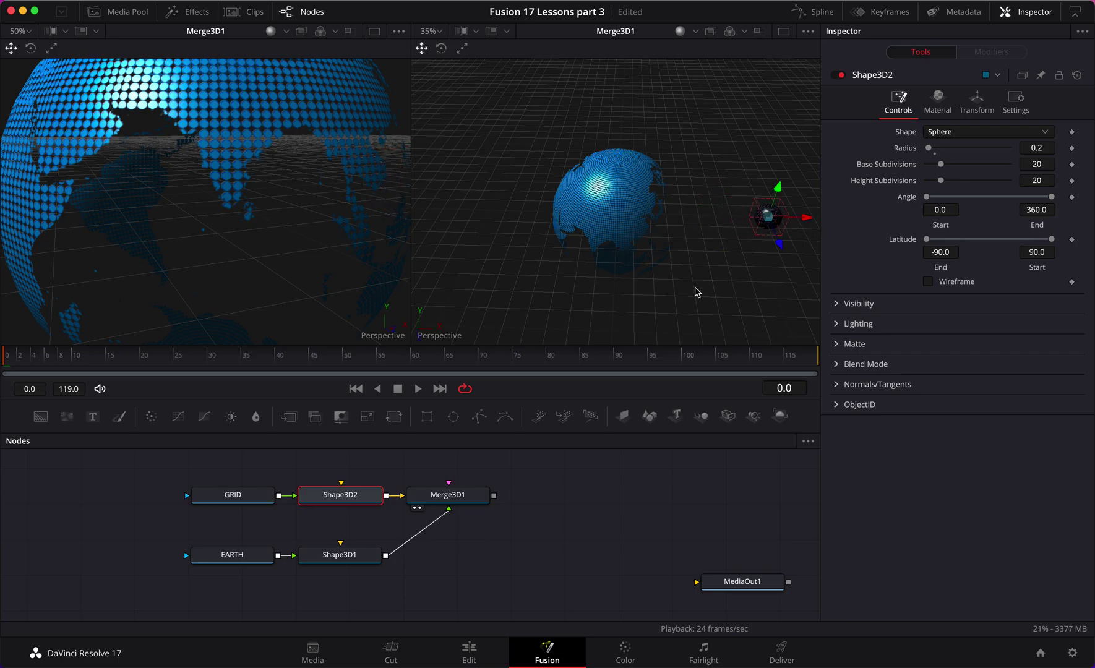
- Push the small sphere fully clear of the globe, viewed from the left viewer
mouse_move(303, 302)
left_mouse_down()
mouse_move(237, 286)
mouse_move(305, 284)
left_mouse_up()
scroll(297, 287, "down", 3)
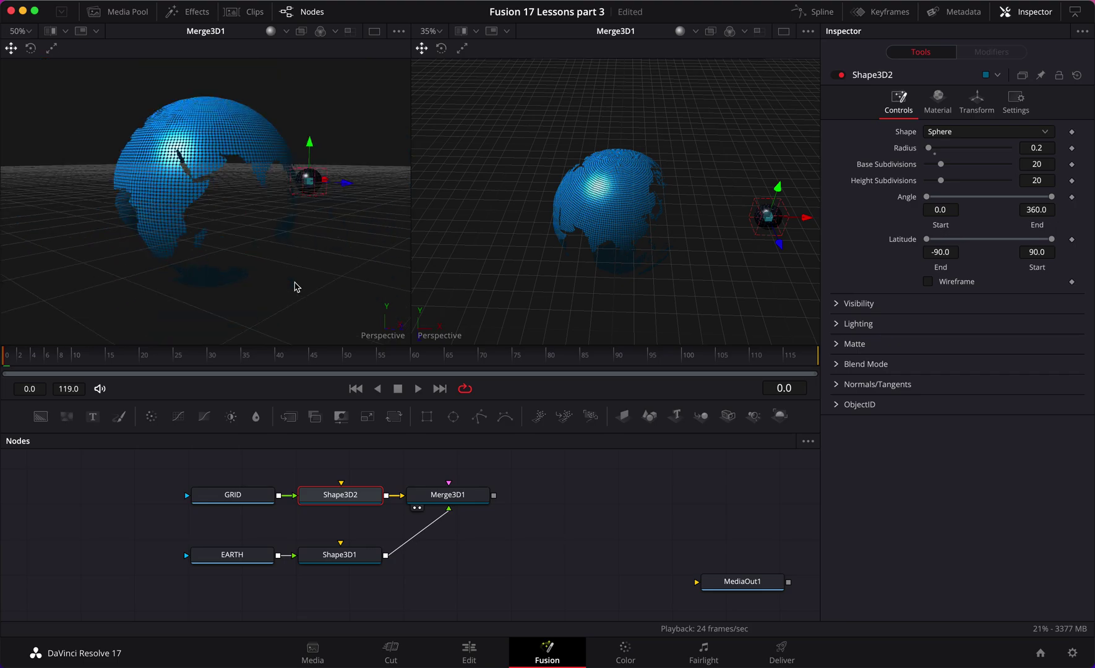
scroll(272, 273, "up", 2)
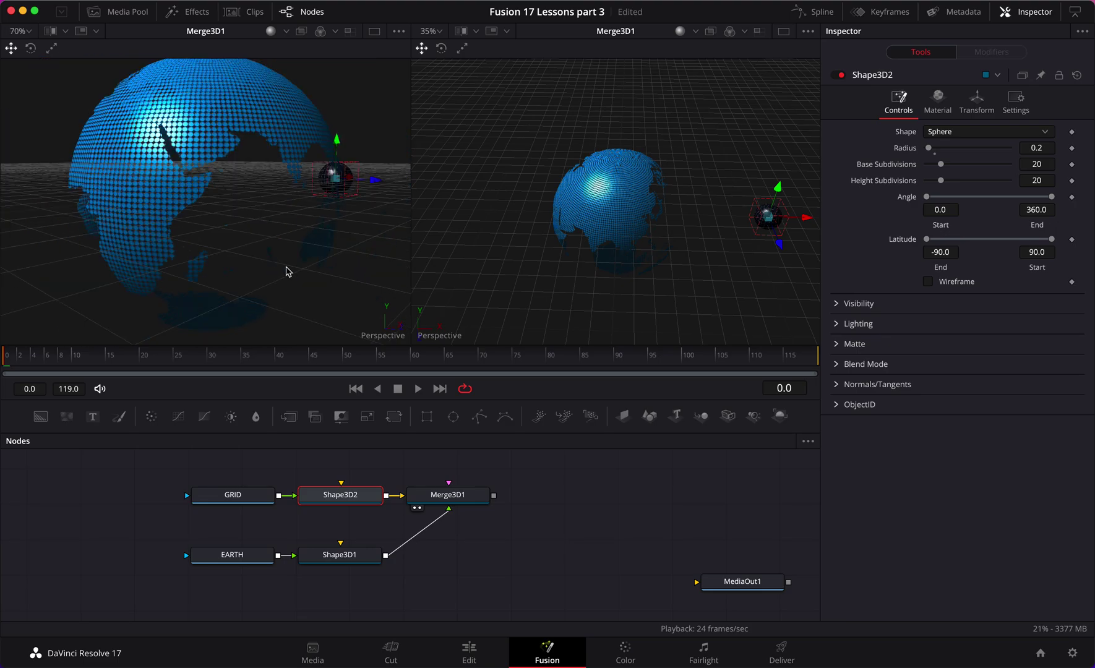
left_click_drag(287, 271, 278, 275)
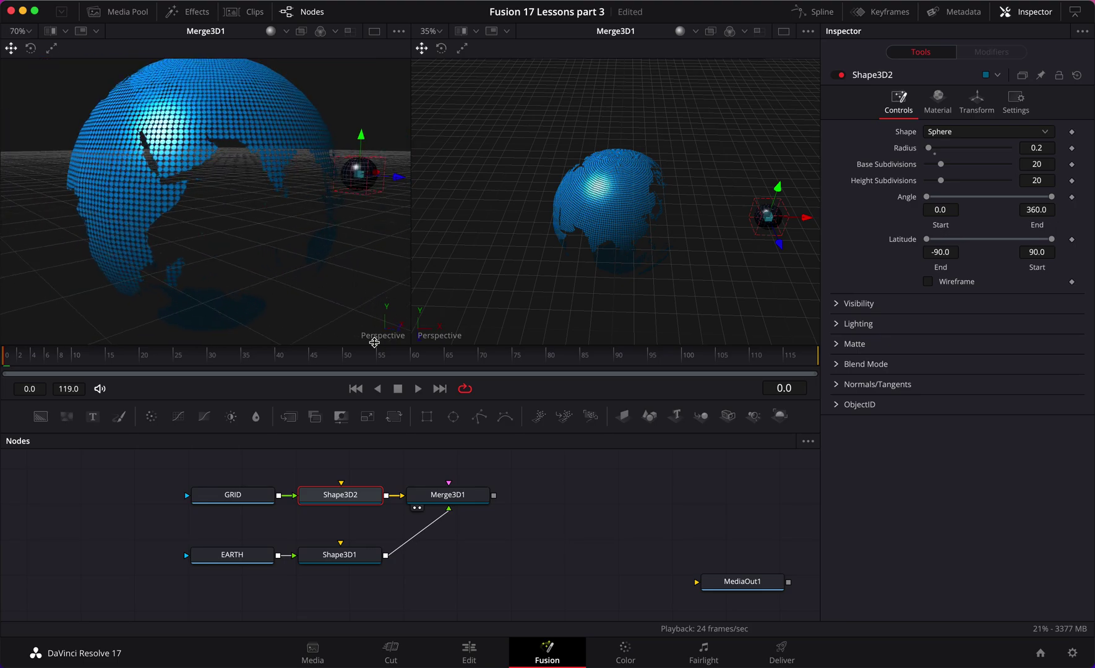
left_click(109, 501)
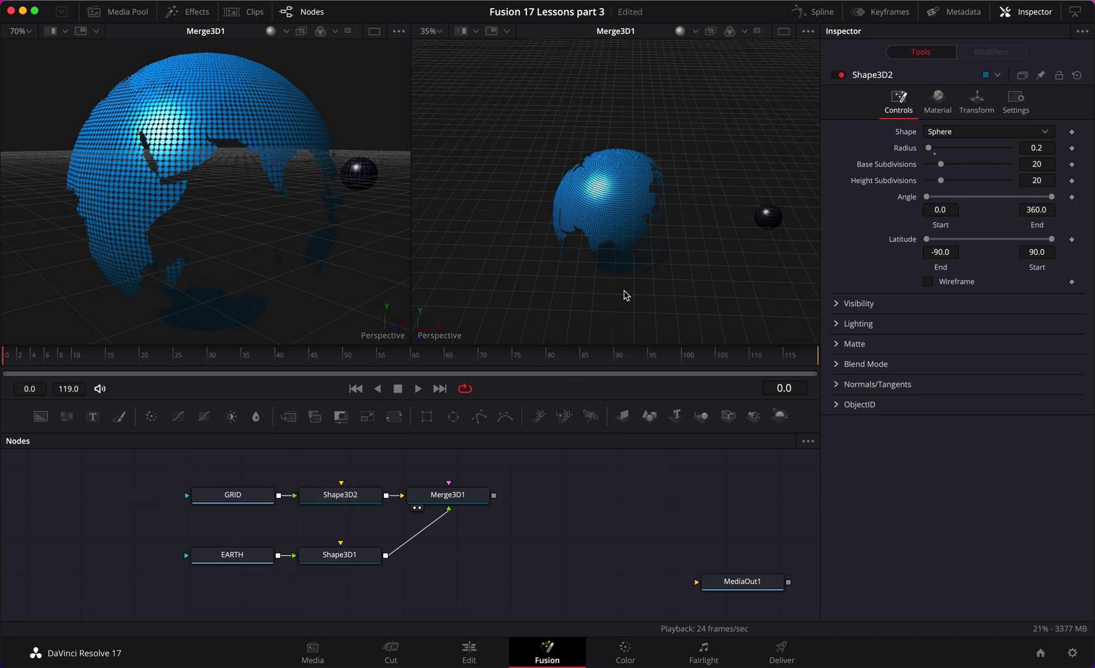
left_click(332, 497)
left_click_drag(805, 220, 827, 218)
left_click(679, 506)
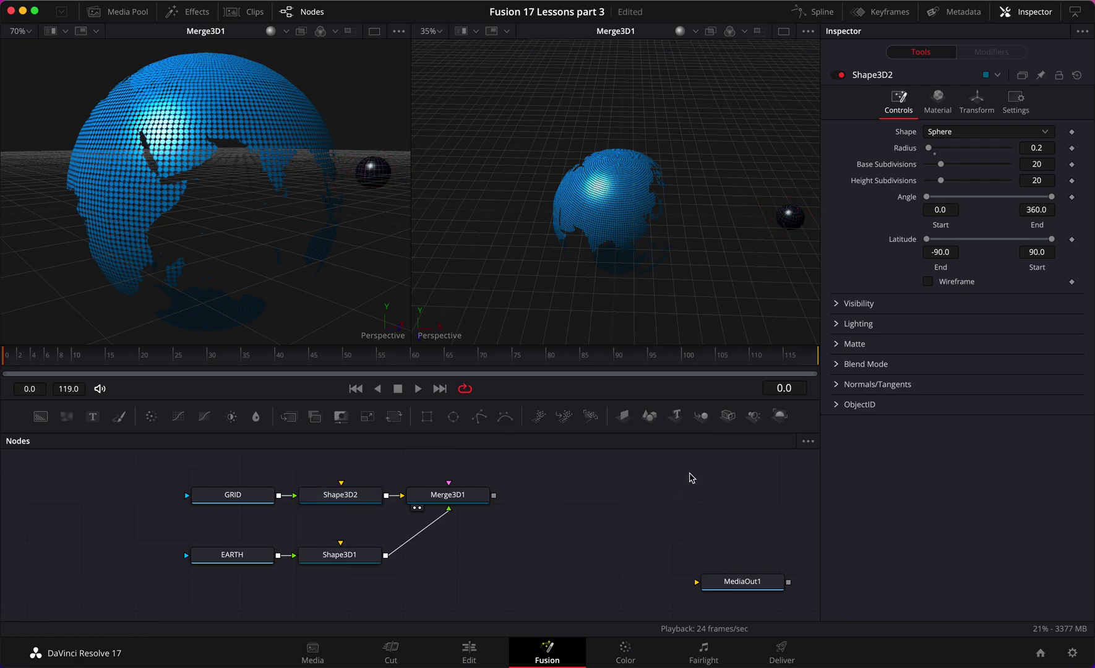
- Preview the animation, return to the first frame, and save the project
key("space")
left_click_drag(274, 359, 330, 356)
key("Home")
key("super+s")
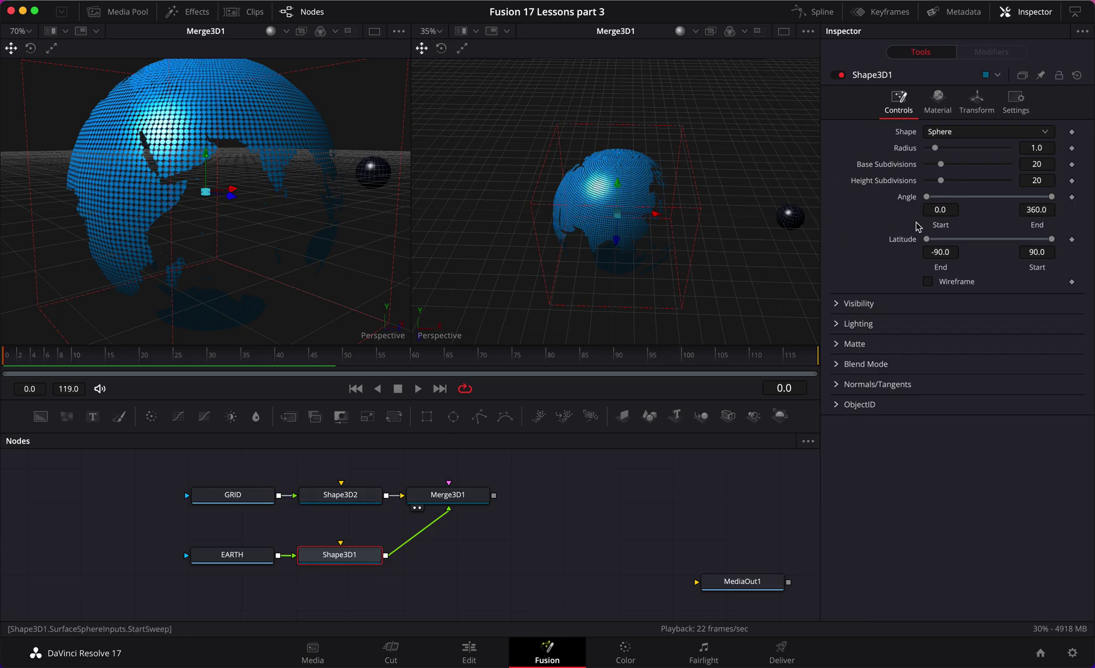
- Drive Shape3D1's Y rotation with the expression time*1
left_click(976, 102)
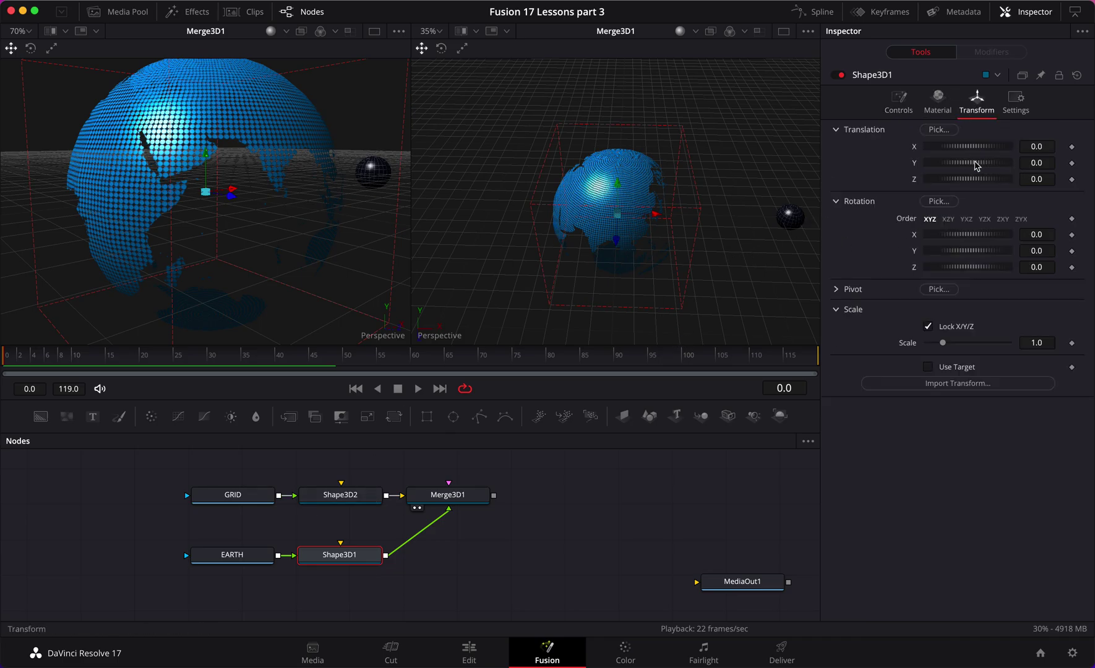
left_click(1042, 249)
type("=")
key("Tab")
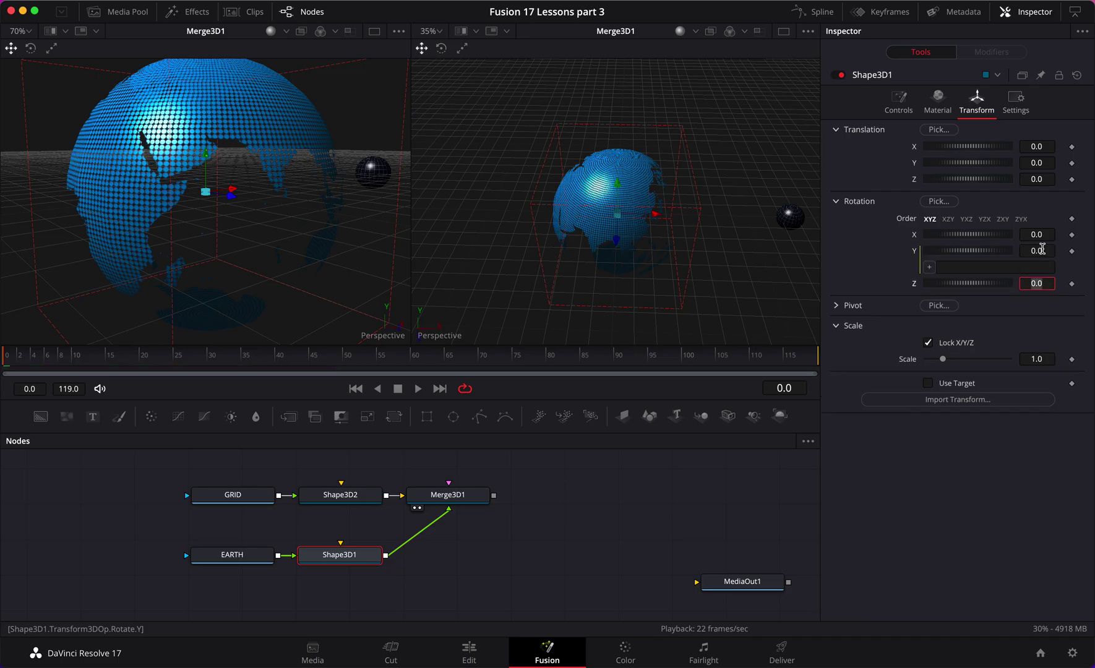
left_click(1002, 269)
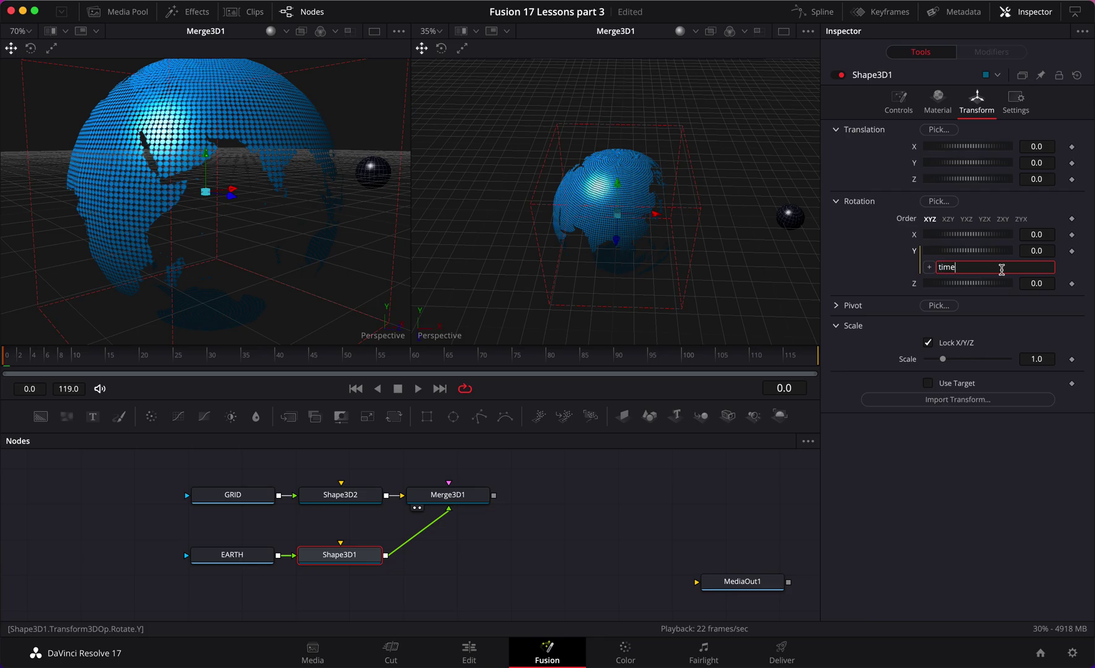
type("time*1")
key("Tab")
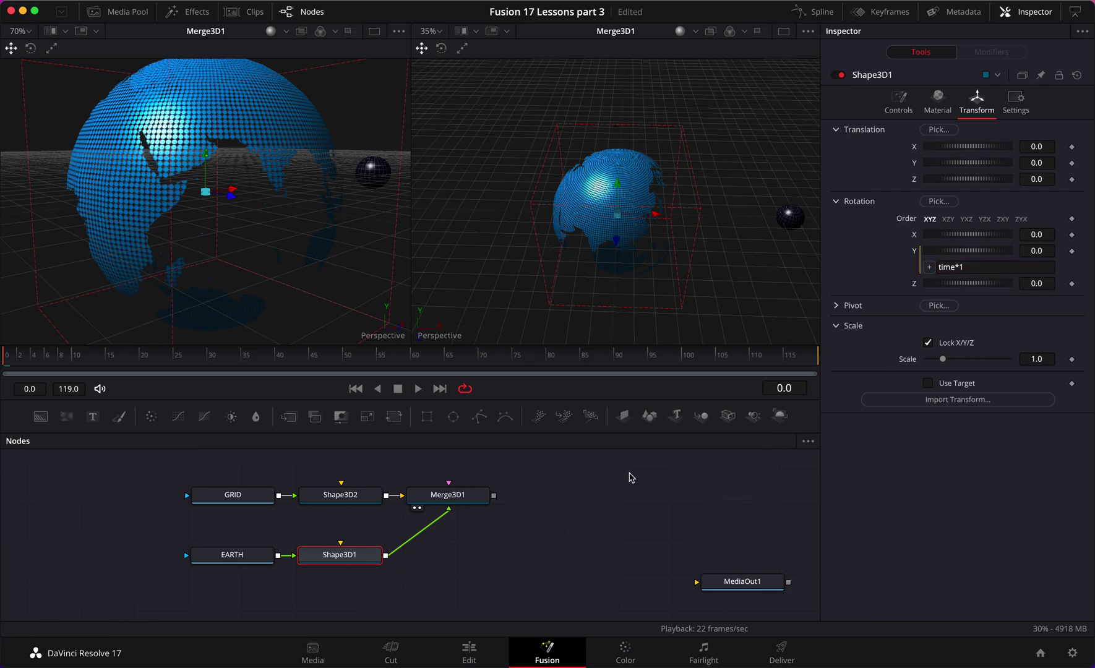
- Play to watch the globe spin, rewind to frame 0, and pin Shape3D1's Inspector
key("space")
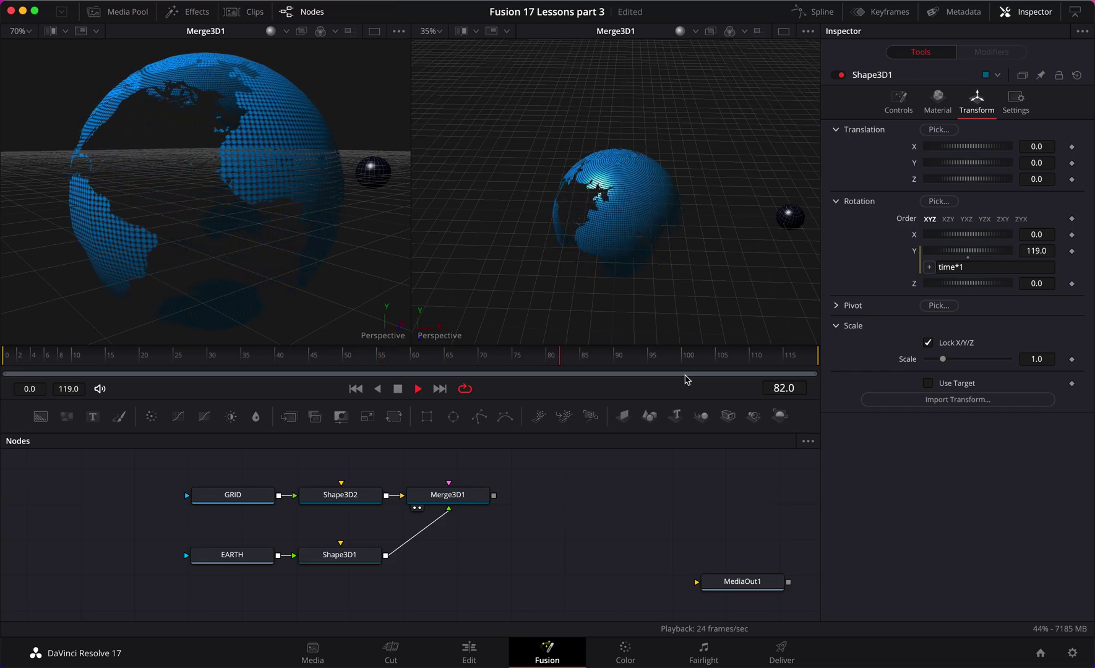
key("space")
left_click_drag(30, 363, 4, 363)
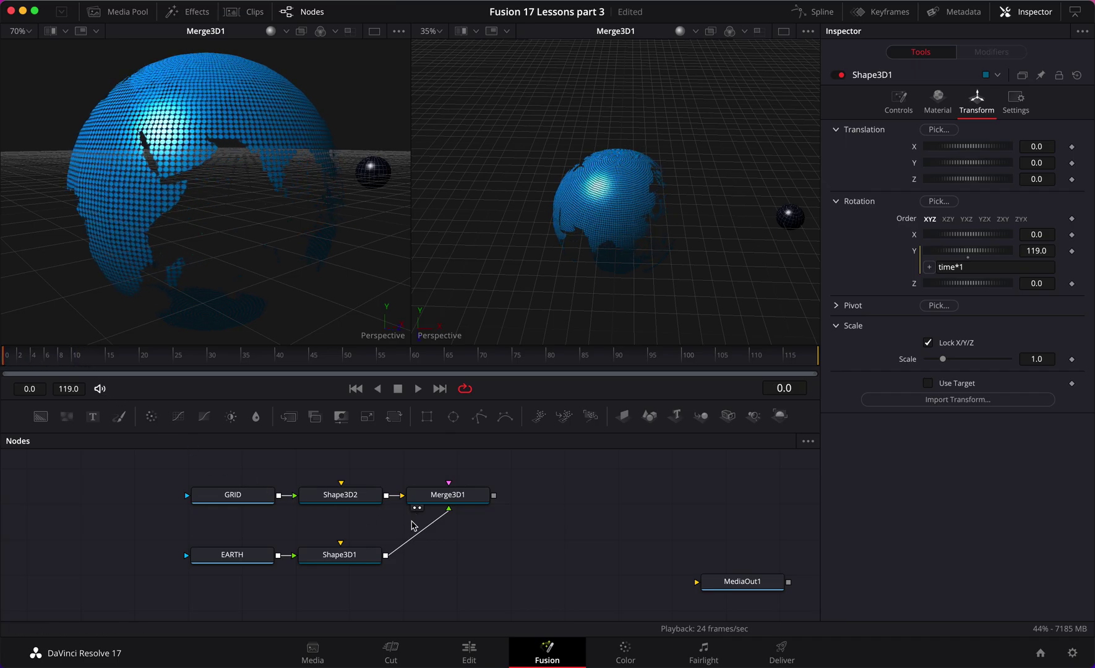
left_click(334, 557)
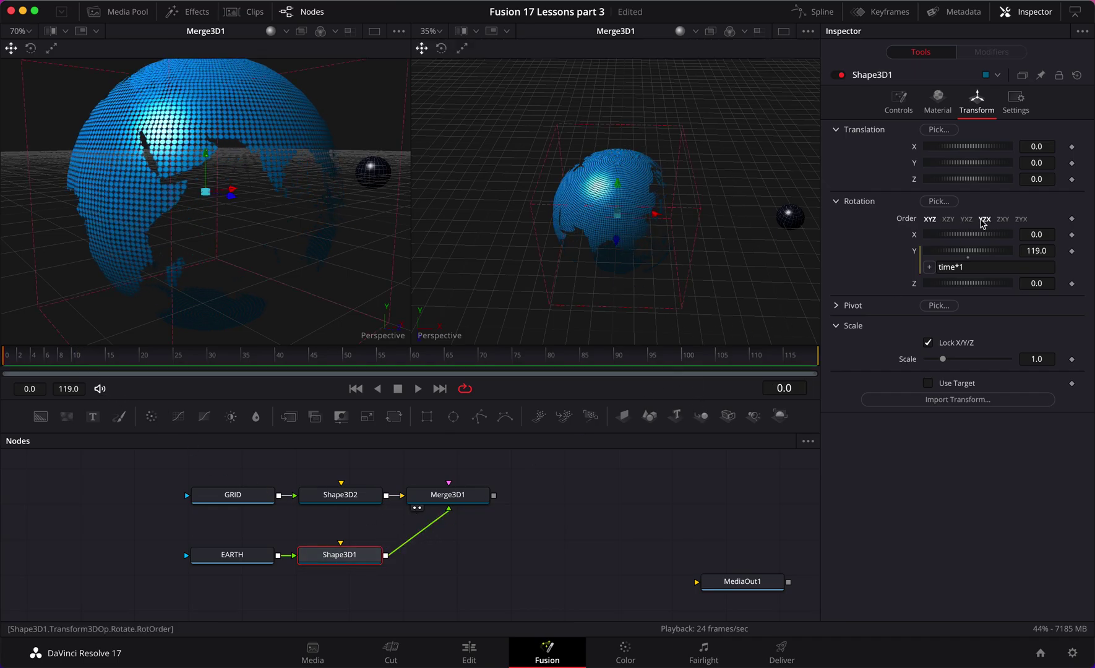
left_click(1043, 75)
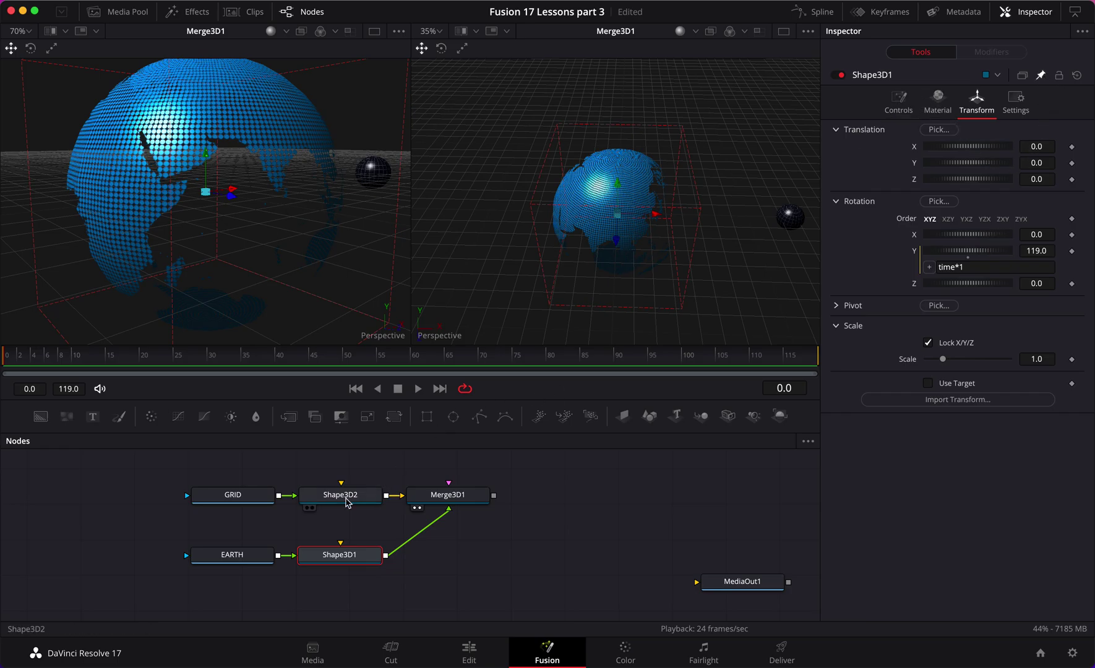
- Add a Y rotation expression on Shape3D2 linked to Shape3D1's Y rotation
left_click(348, 498)
left_click(977, 100)
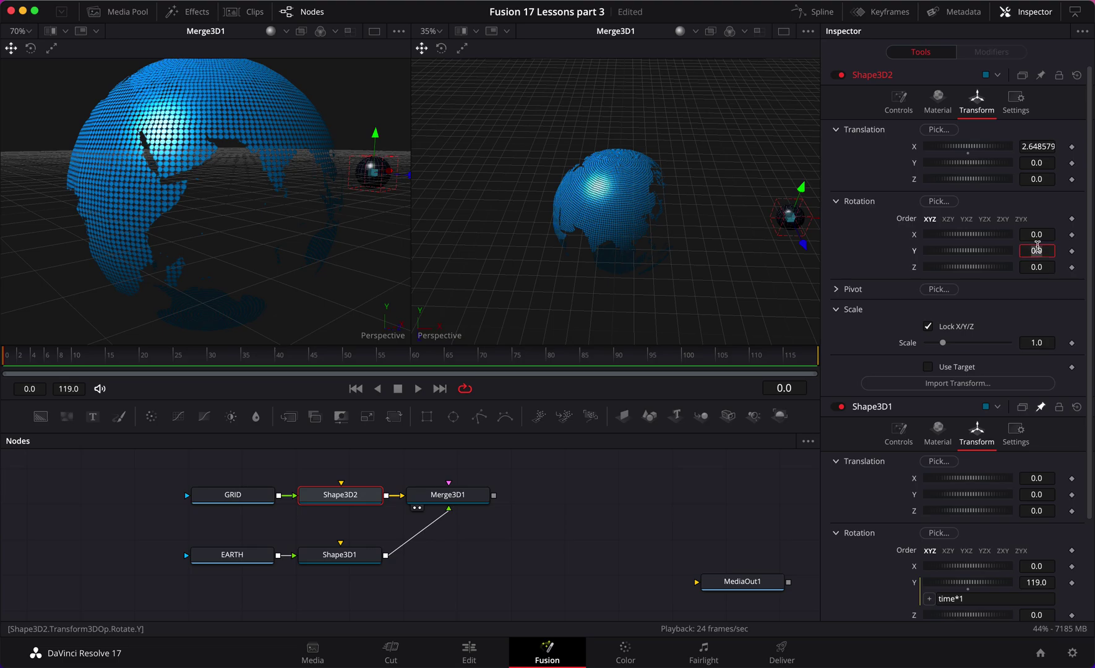
type("=")
key("Tab")
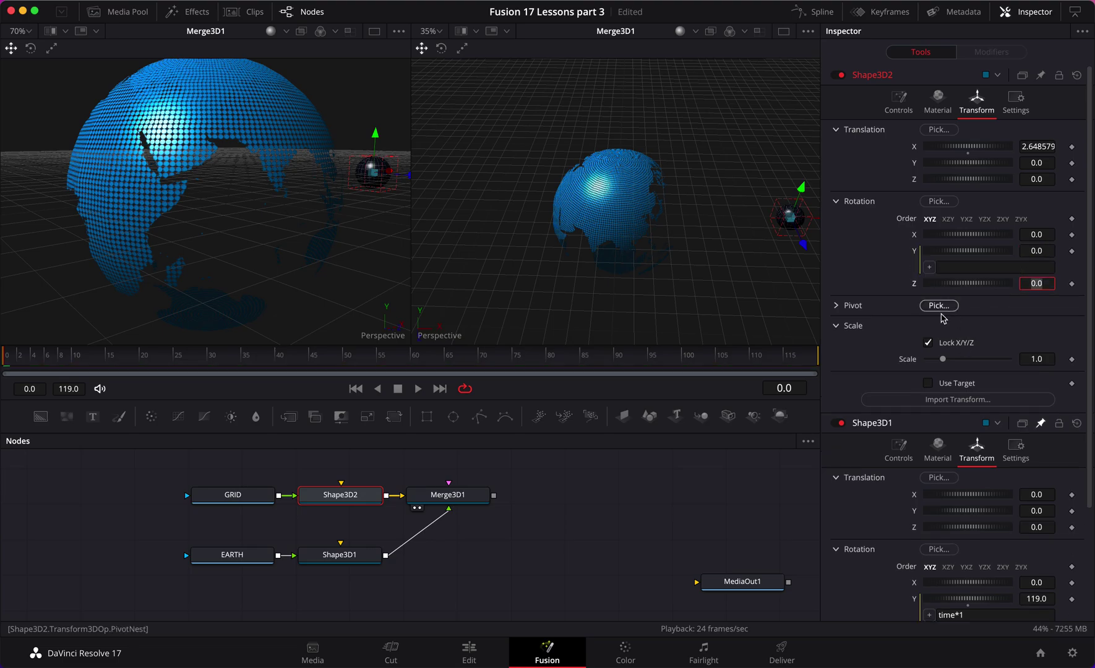
scroll(860, 253, "down", 1)
scroll(862, 255, "down", 1)
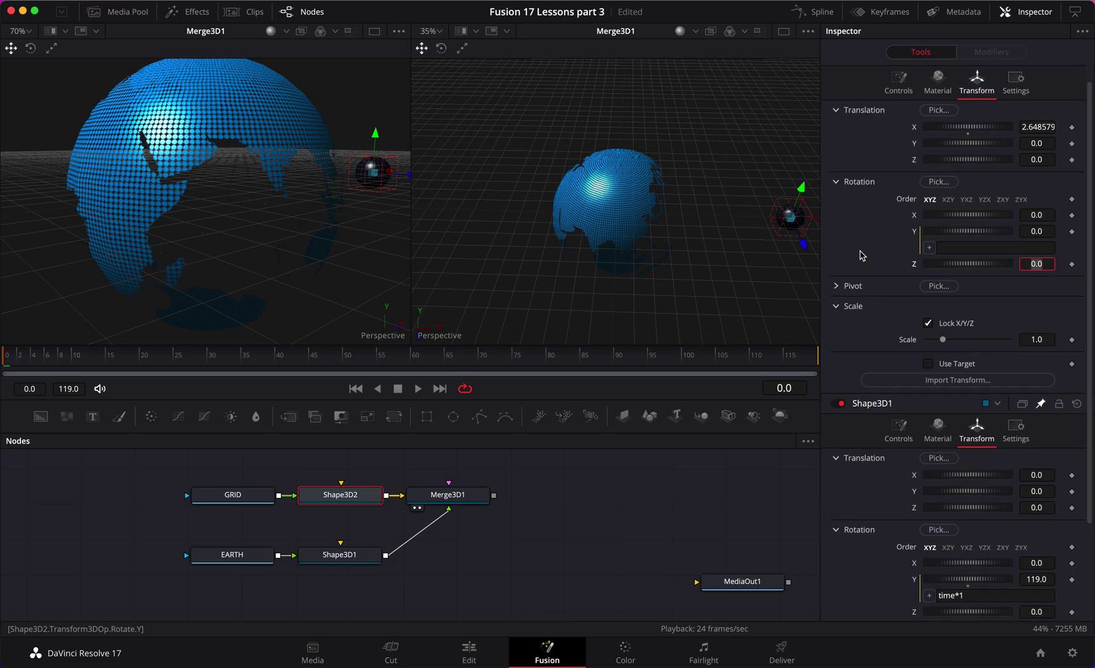
left_click_drag(930, 247, 980, 593)
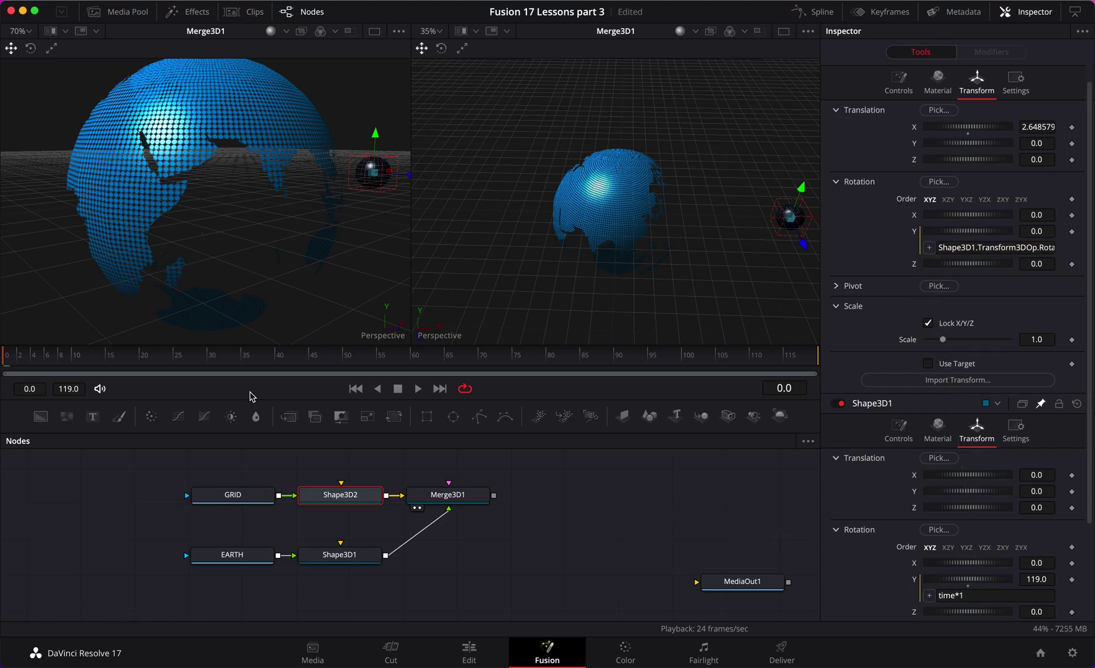
- Play the linked rotation, then stop and rewind to frame 0
key("space")
left_click(585, 523)
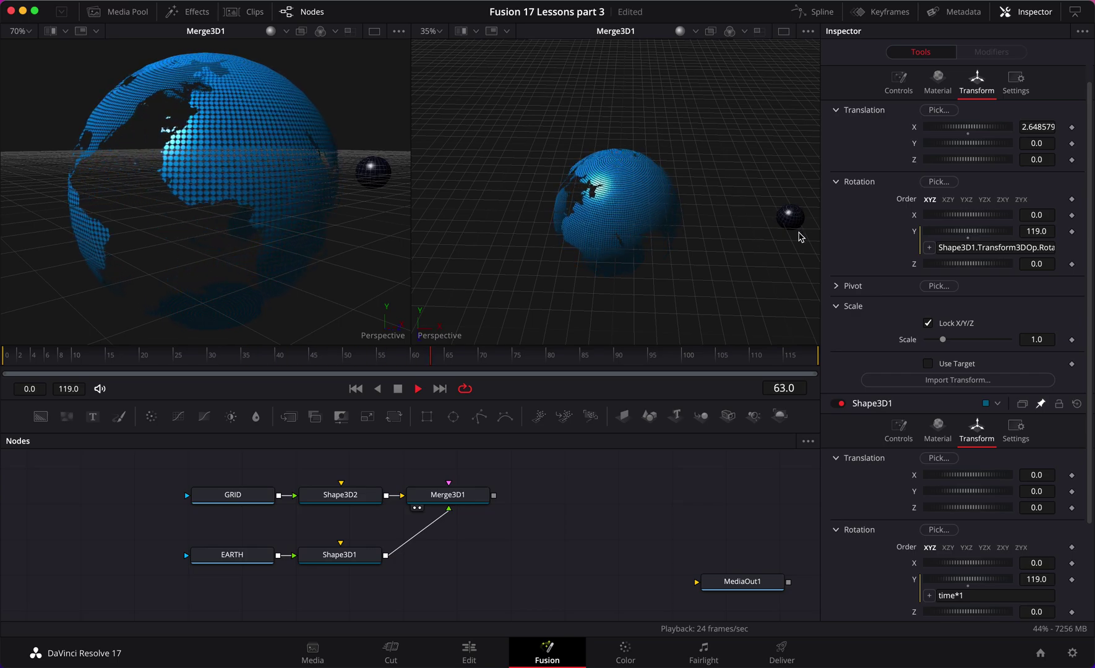
key("space")
left_click_drag(553, 367, 6, 372)
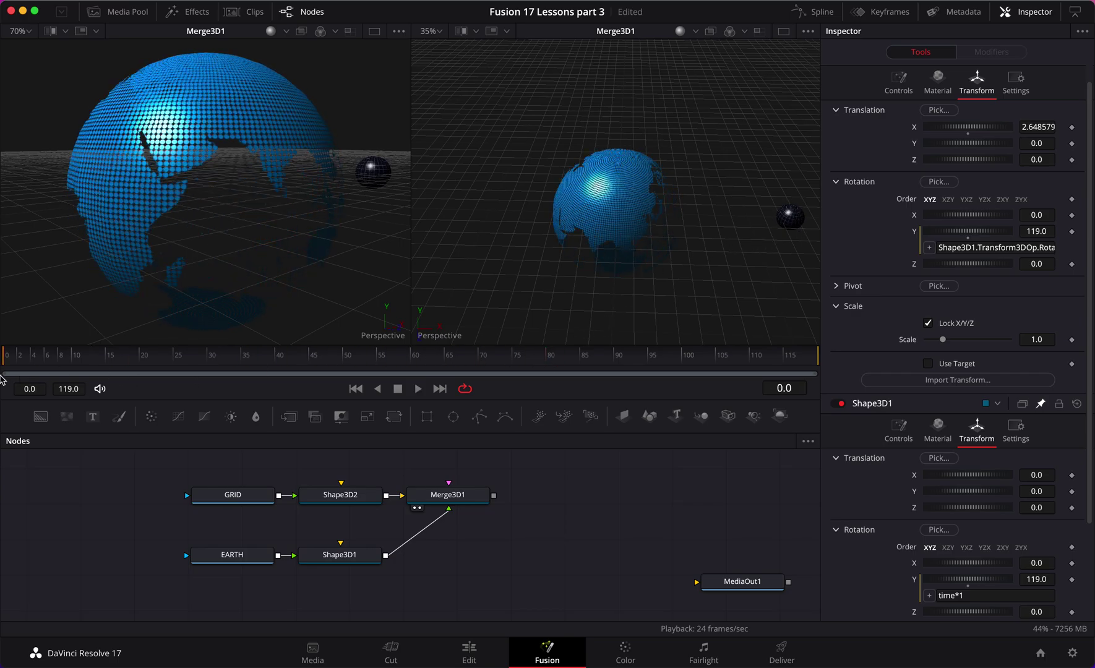
- Append *2 so the expression reads Shape3D1.Transform3DOp.Rotate.Y*2, then play it
left_click(1029, 249)
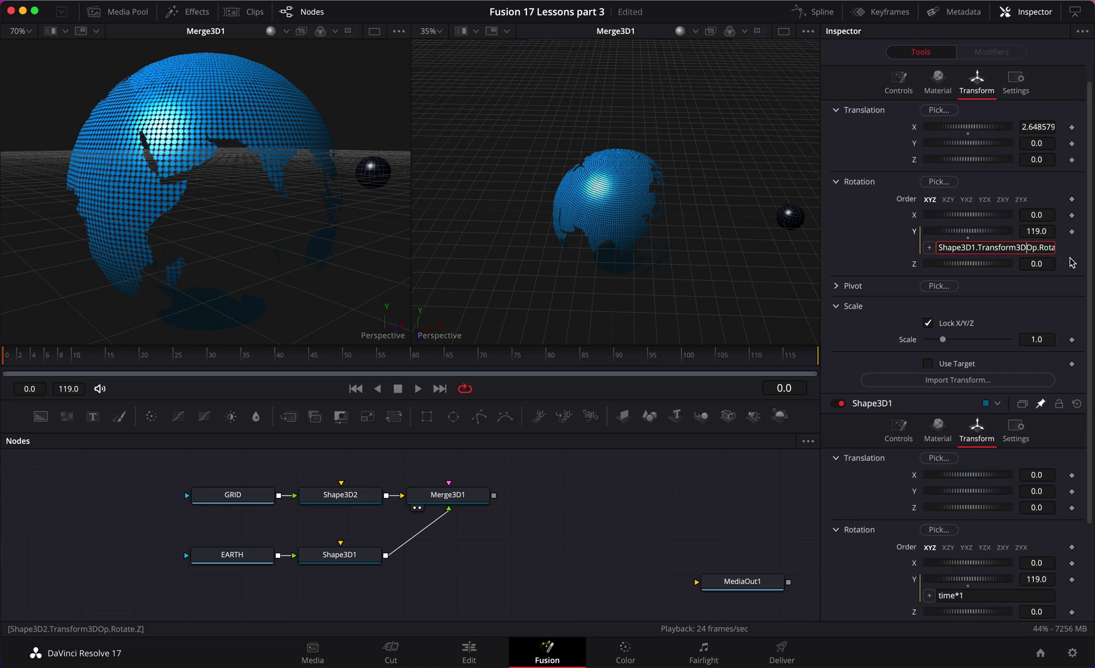
key("Right")
key("Right")
key("Right")
key("Right")
key("Right")
key("Right")
key("Right")
key("Right")
key("Right")
key("Right")
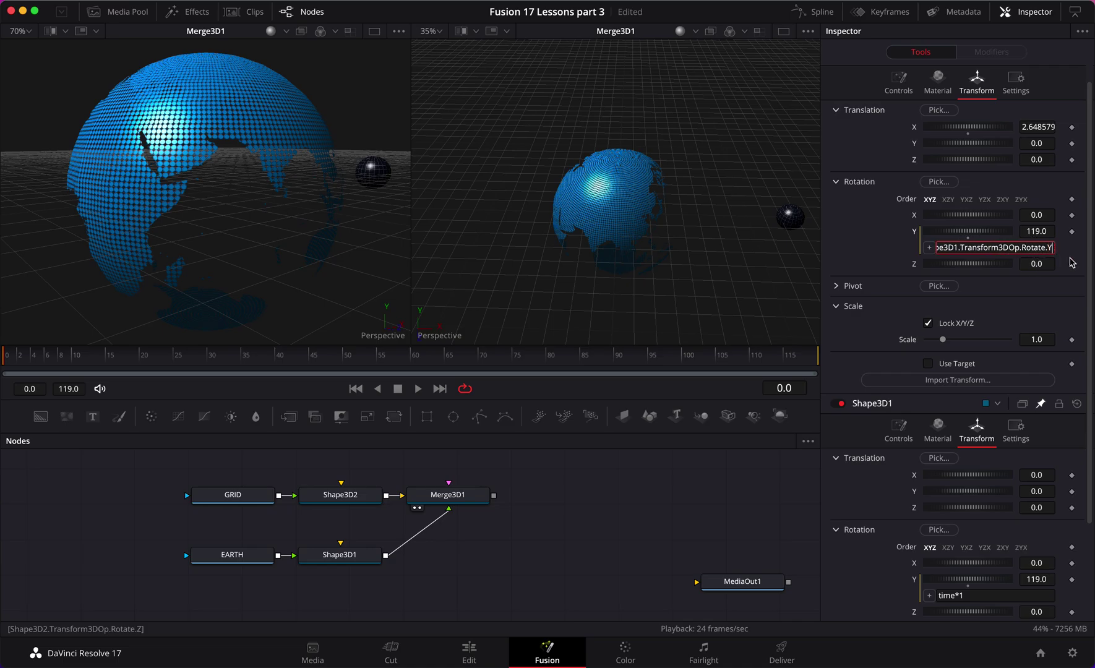
type("*2")
key("Tab")
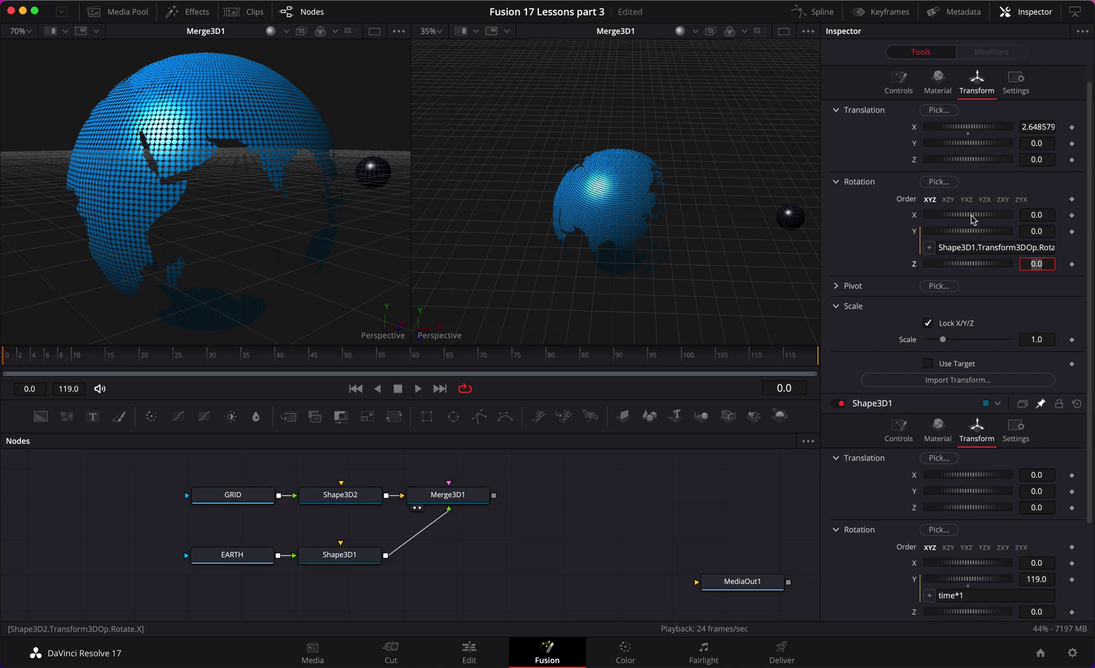
key("space")
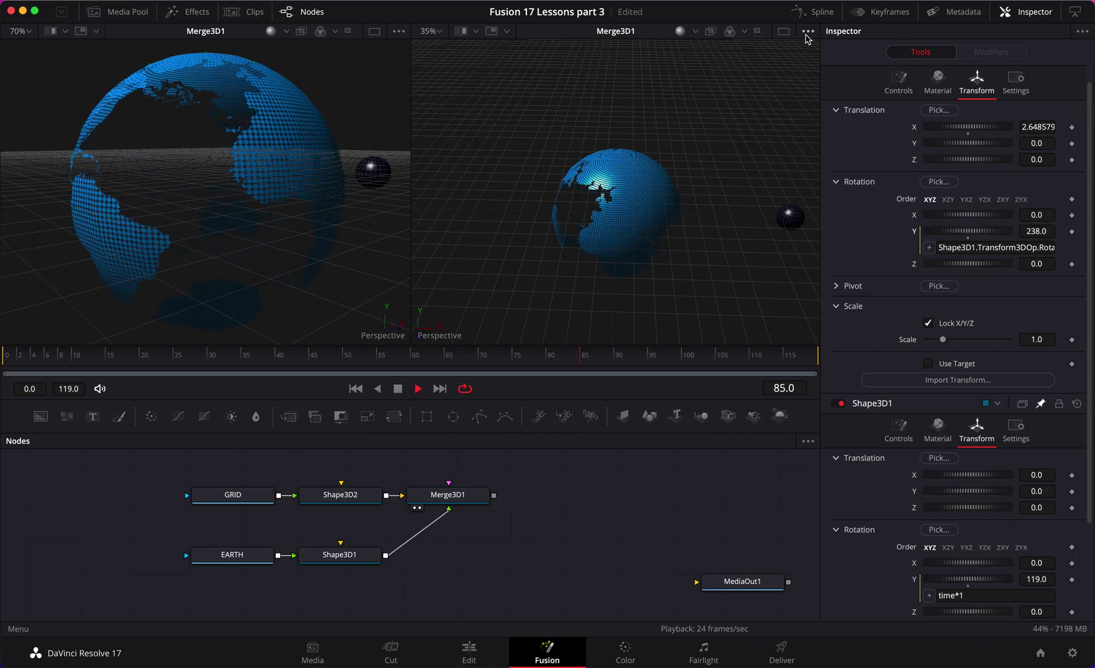
- Toggle to a single viewer and back, rewind to frame 0, and shift Merge3D1 right
left_click(786, 32)
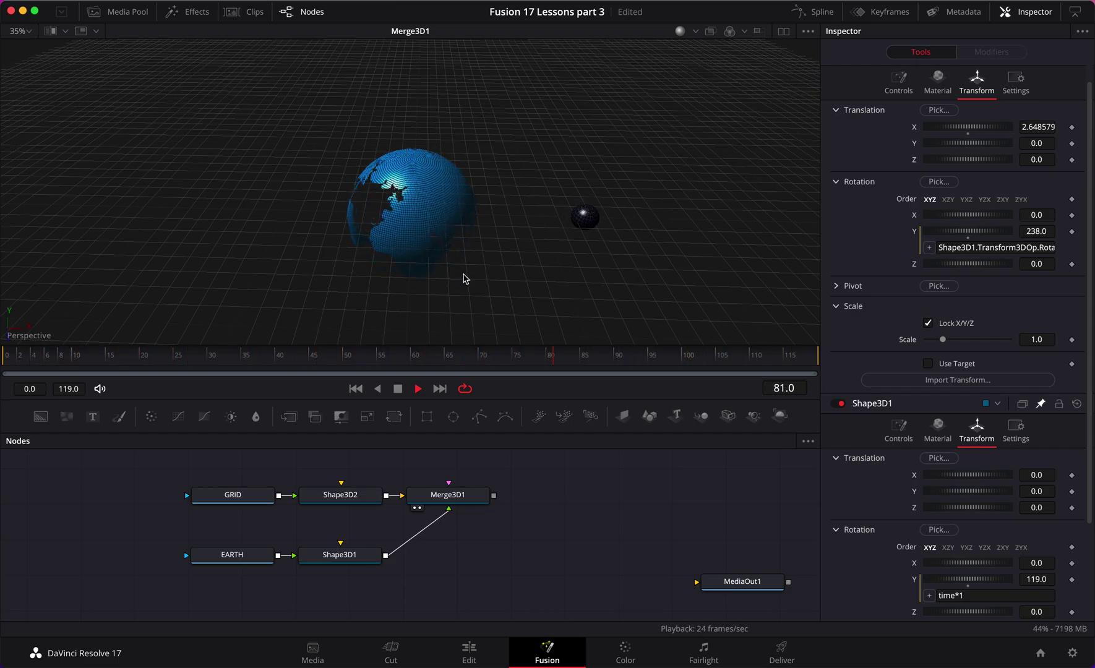
left_click(783, 30)
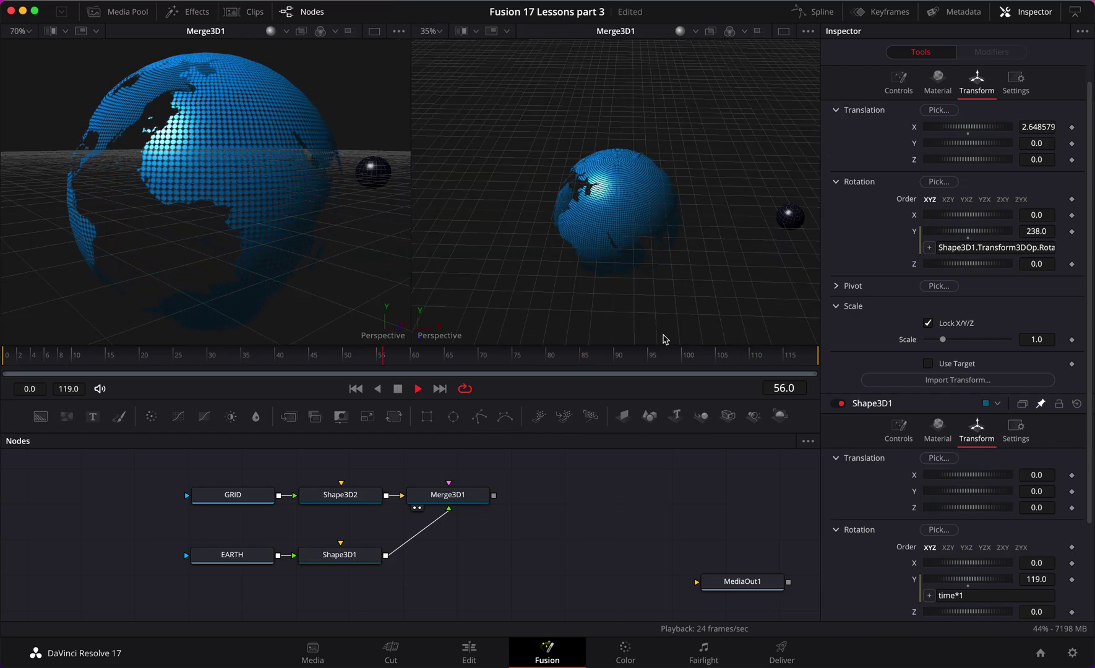
left_click_drag(564, 356, 1, 344)
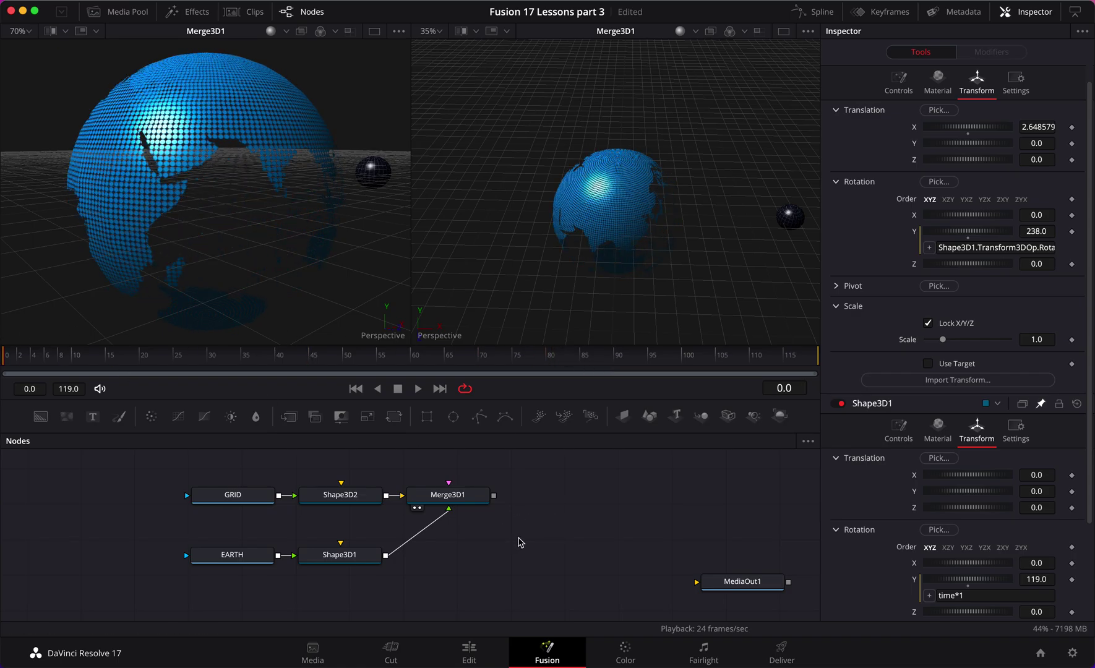
left_click_drag(448, 501, 547, 501)
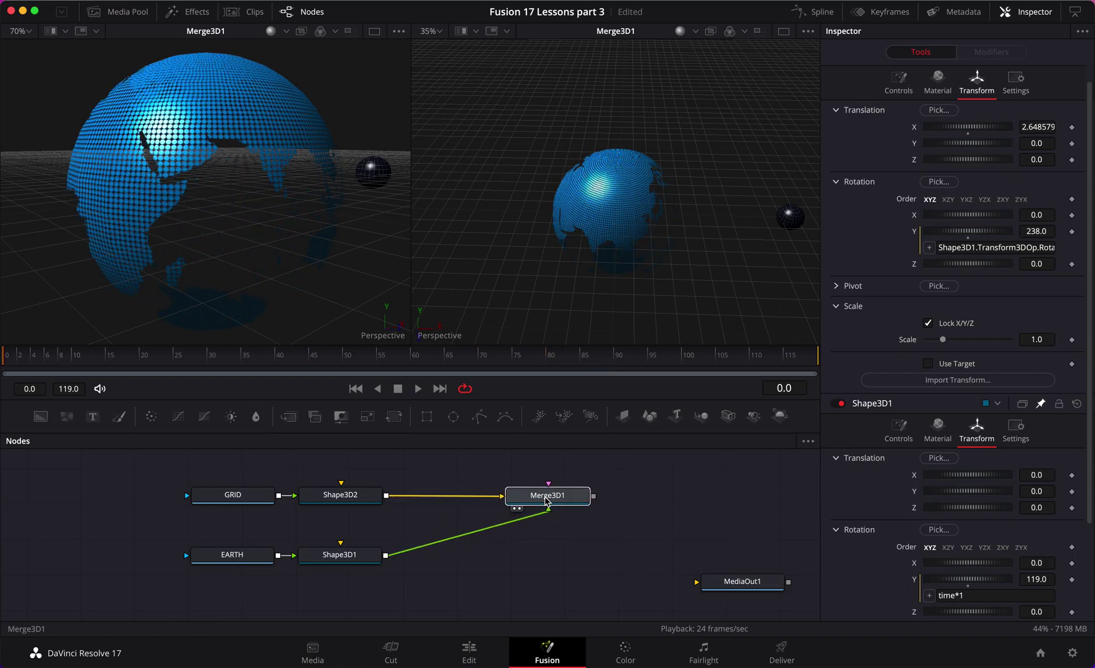
- Insert a Transform 3D node after Shape3D2 via the 'trans' search, then move Merge3D1 down-left
left_click(357, 502)
key("shift+space")
type("trans")
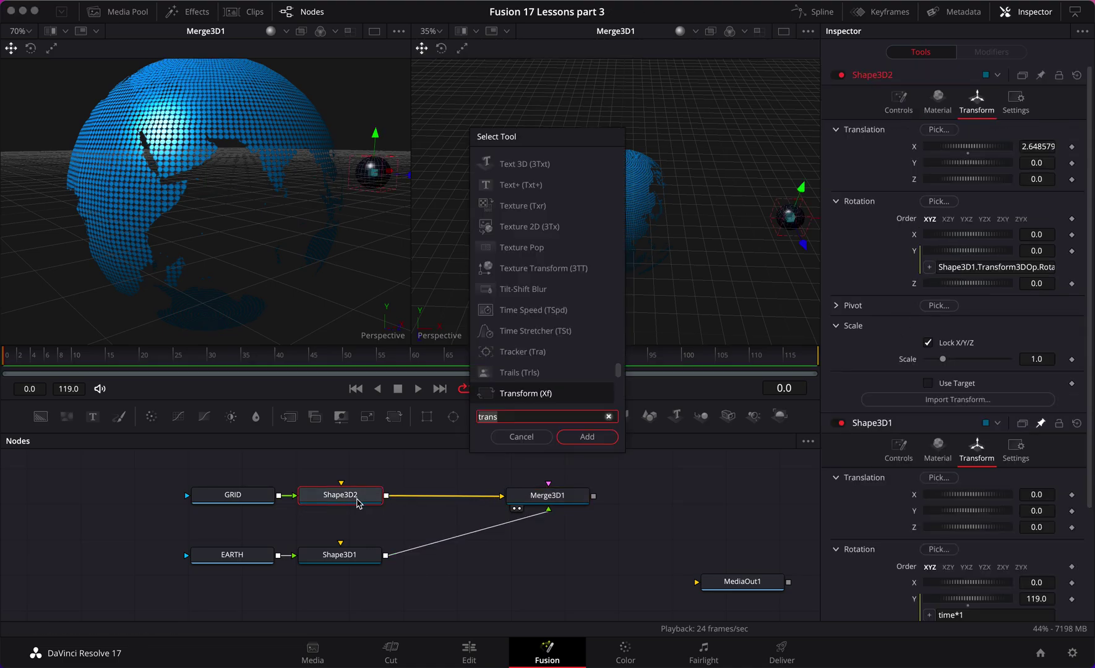
key("BackSpace")
key("BackSpace")
key("BackSpace")
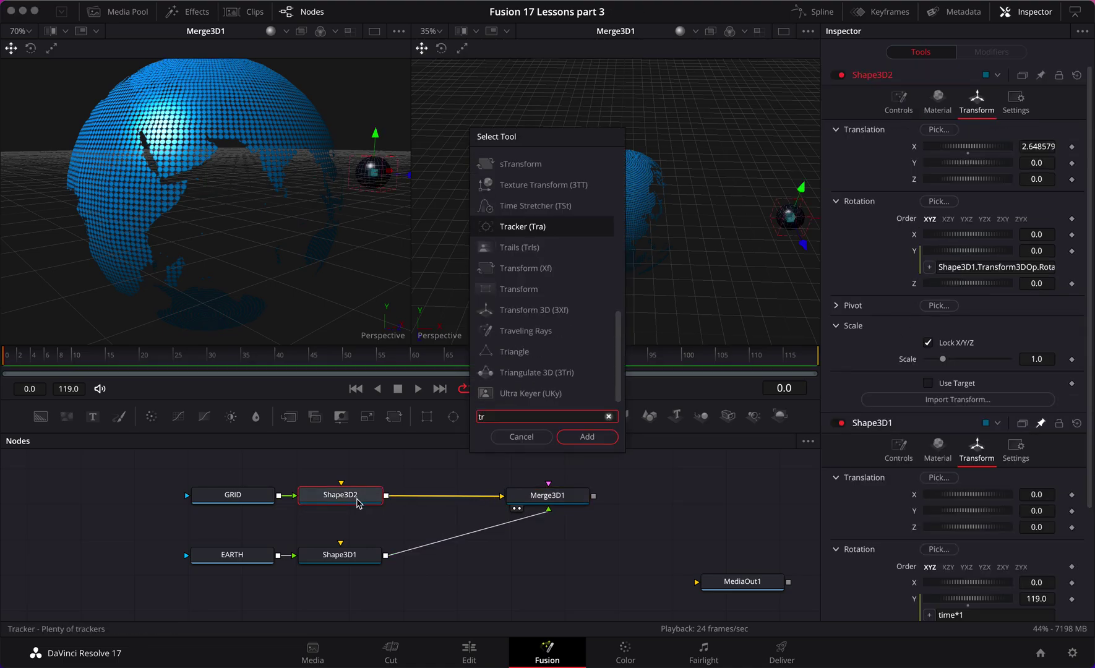
type("n")
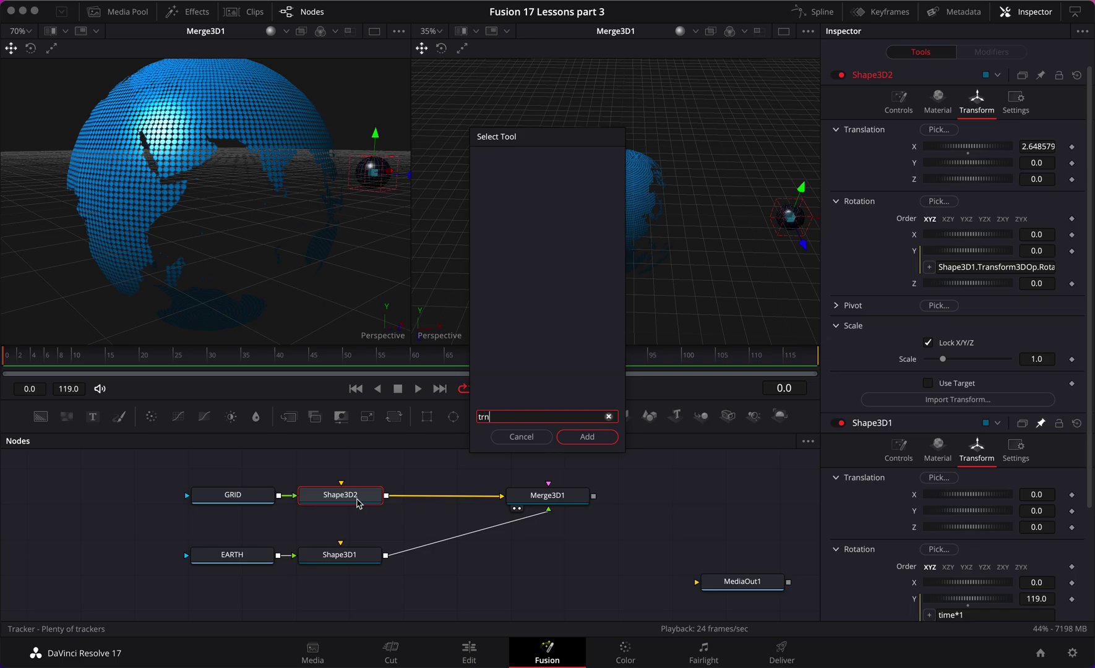
key("BackSpace")
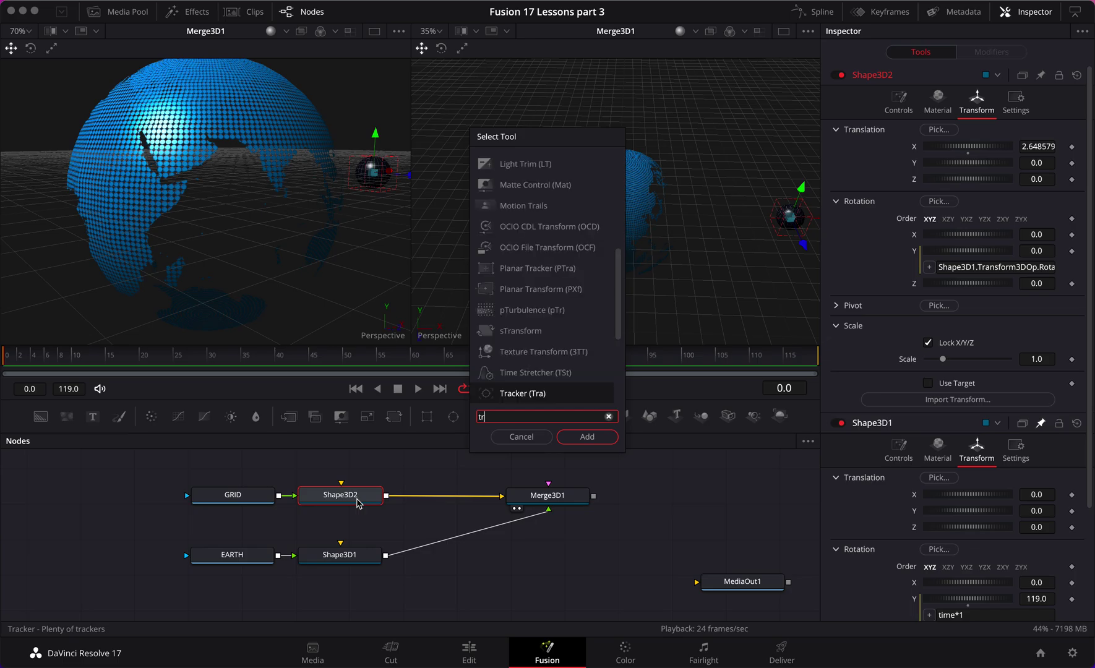
type("ans")
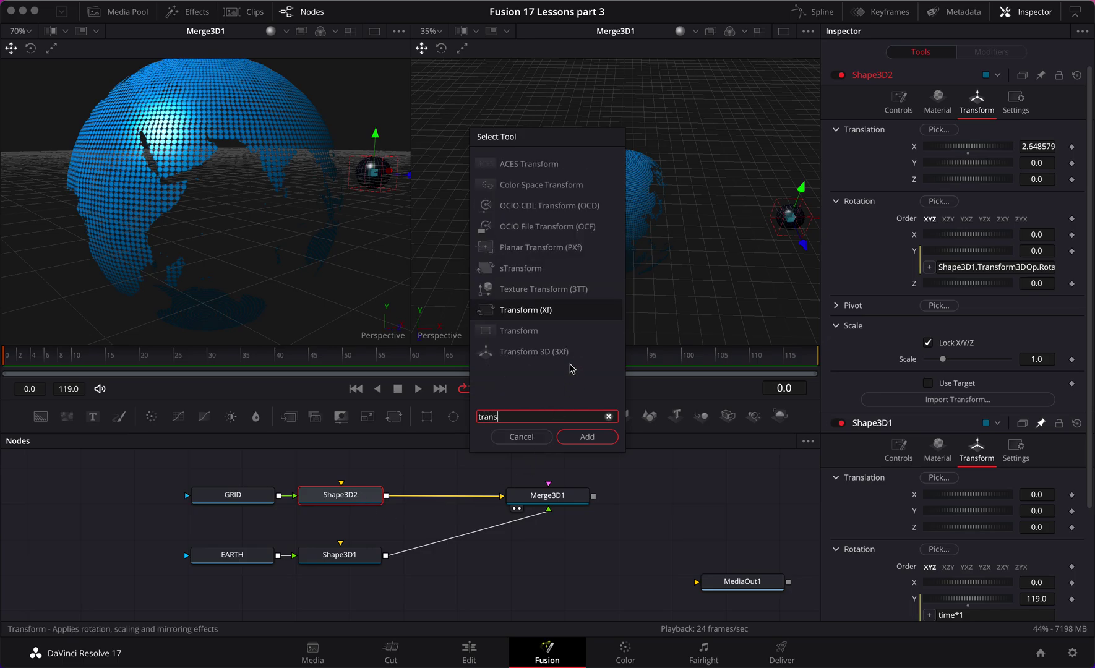
left_click(568, 354)
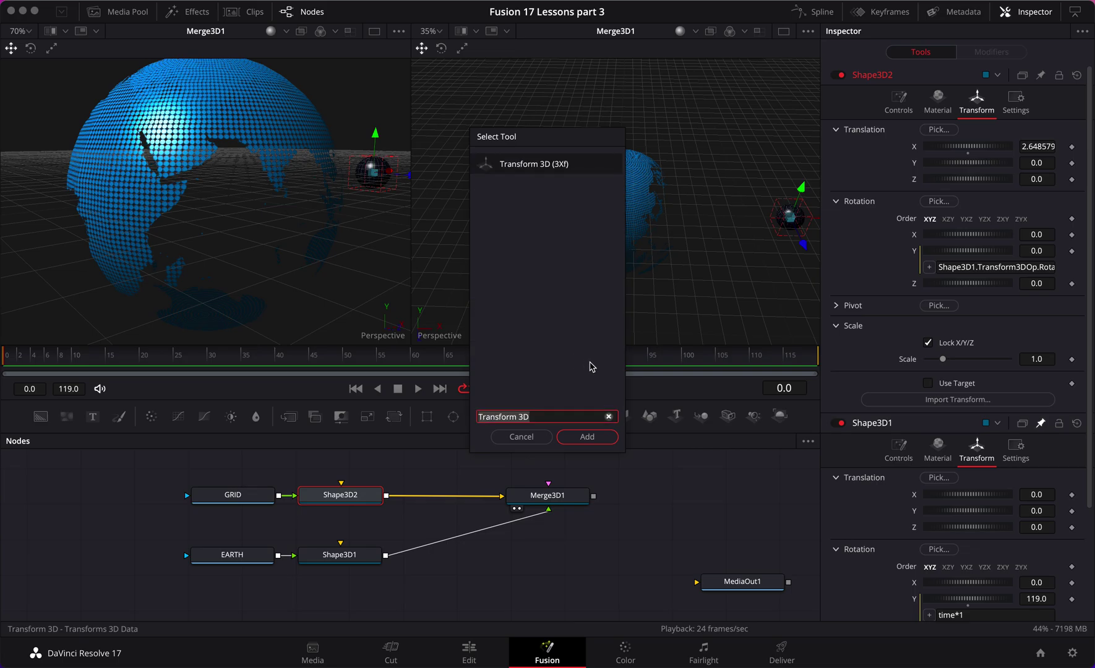
left_click(606, 434)
left_click_drag(565, 502, 545, 547)
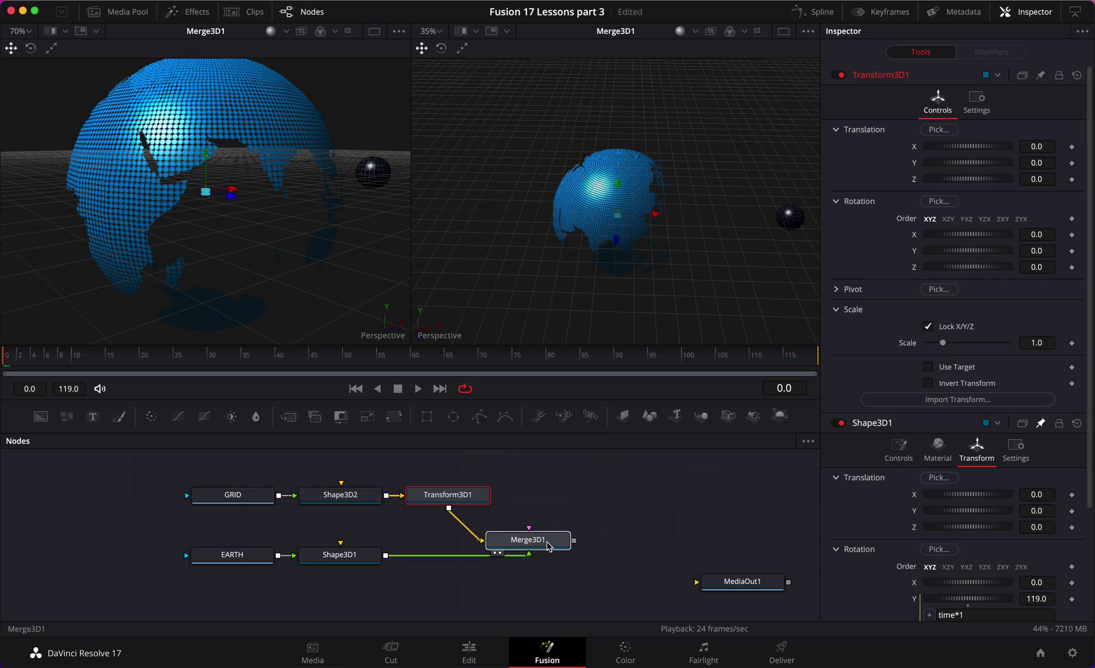
- Select Transform3D1 and nudge Merge3D1 slightly to the right
left_click(466, 497)
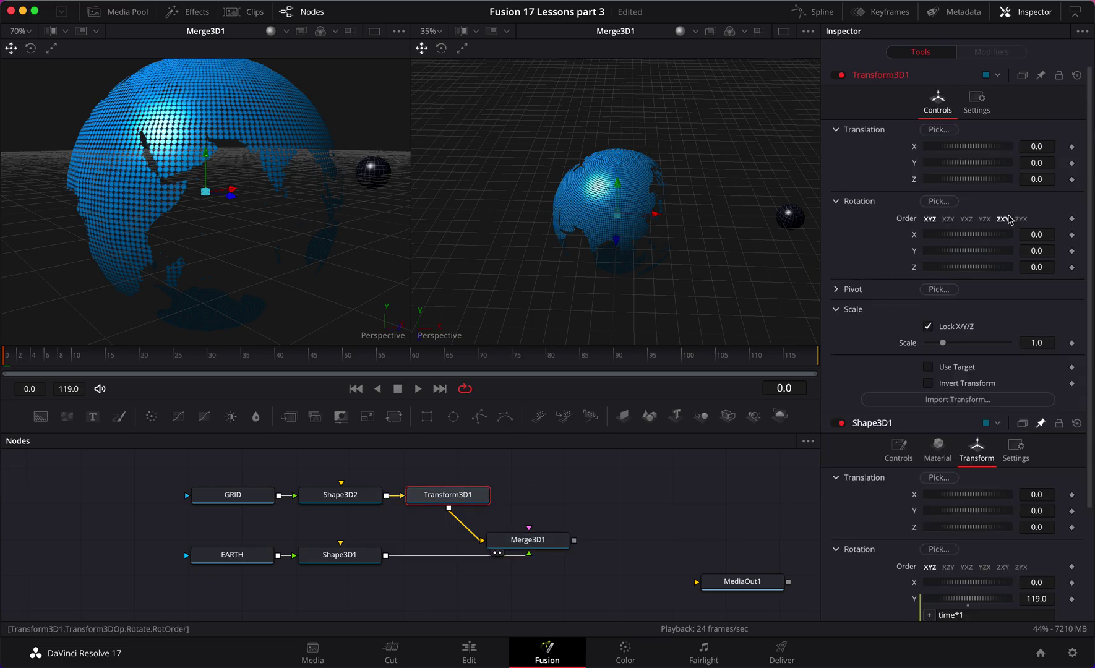
left_click(337, 555)
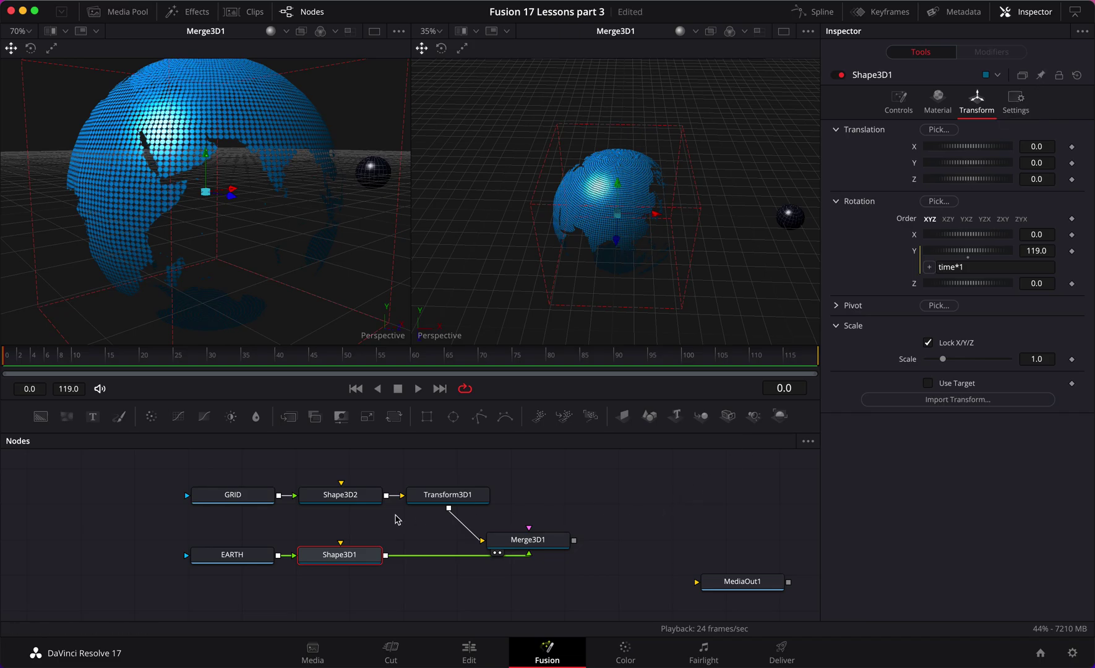
left_click(441, 496)
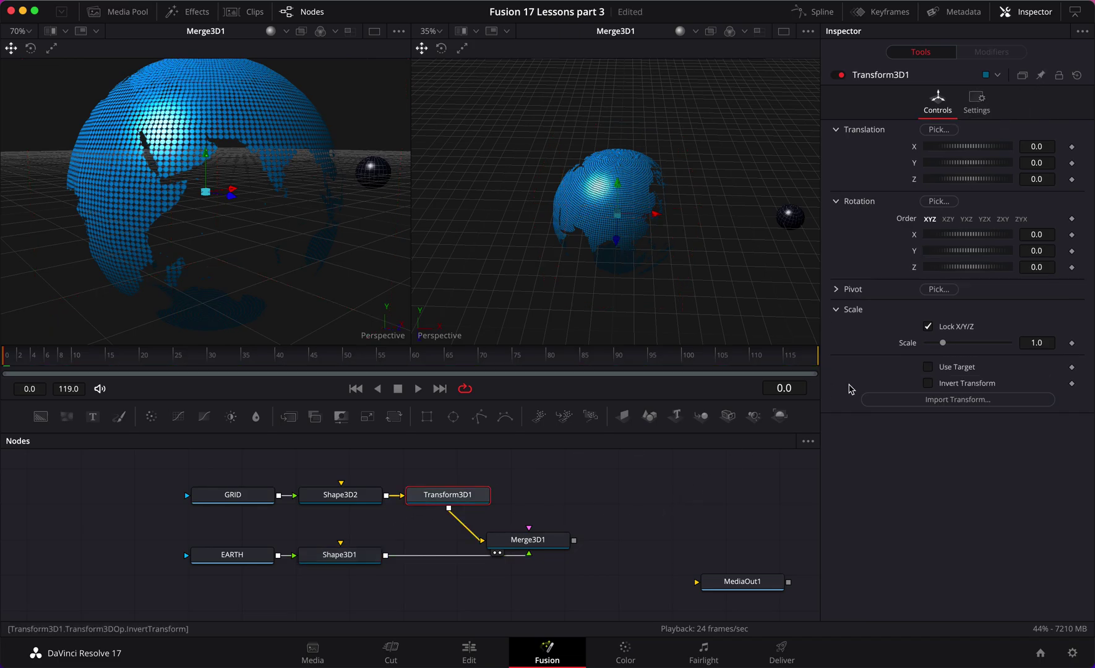
mouse_move(537, 543)
left_mouse_down()
mouse_move(572, 552)
mouse_move(606, 524)
mouse_move(546, 547)
left_mouse_up()
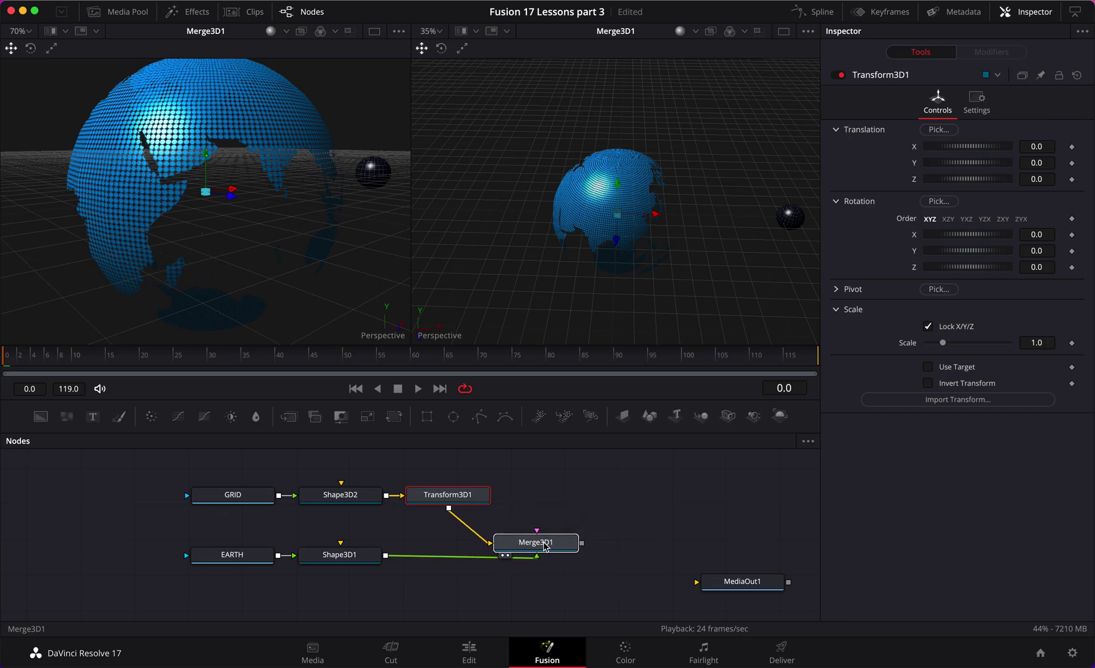
left_click(545, 547)
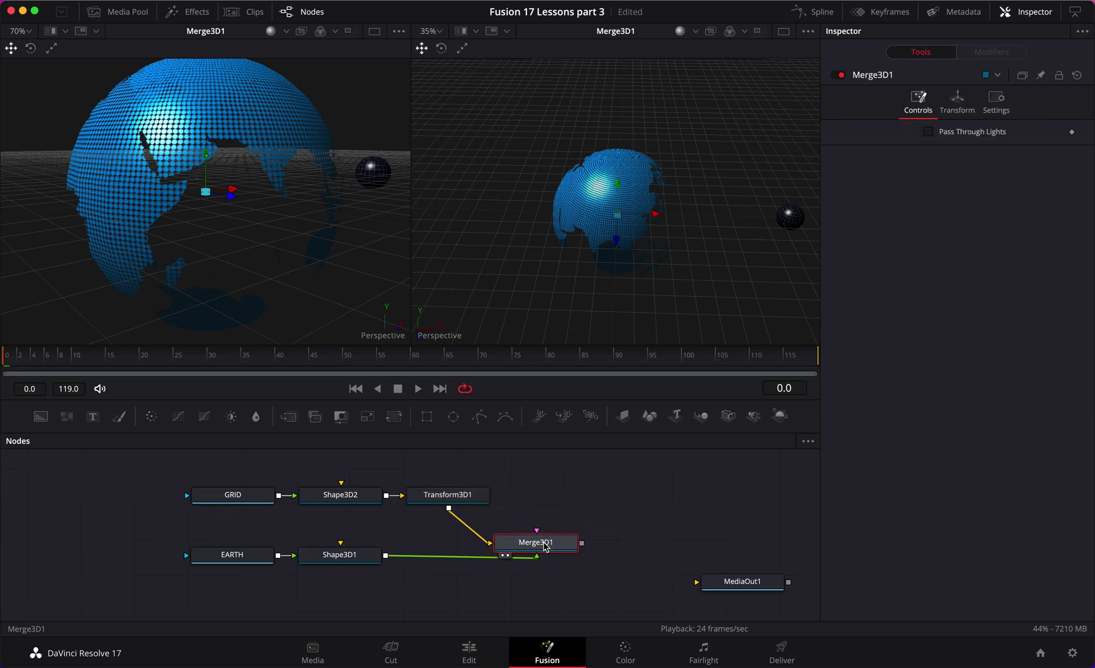
left_click(455, 497)
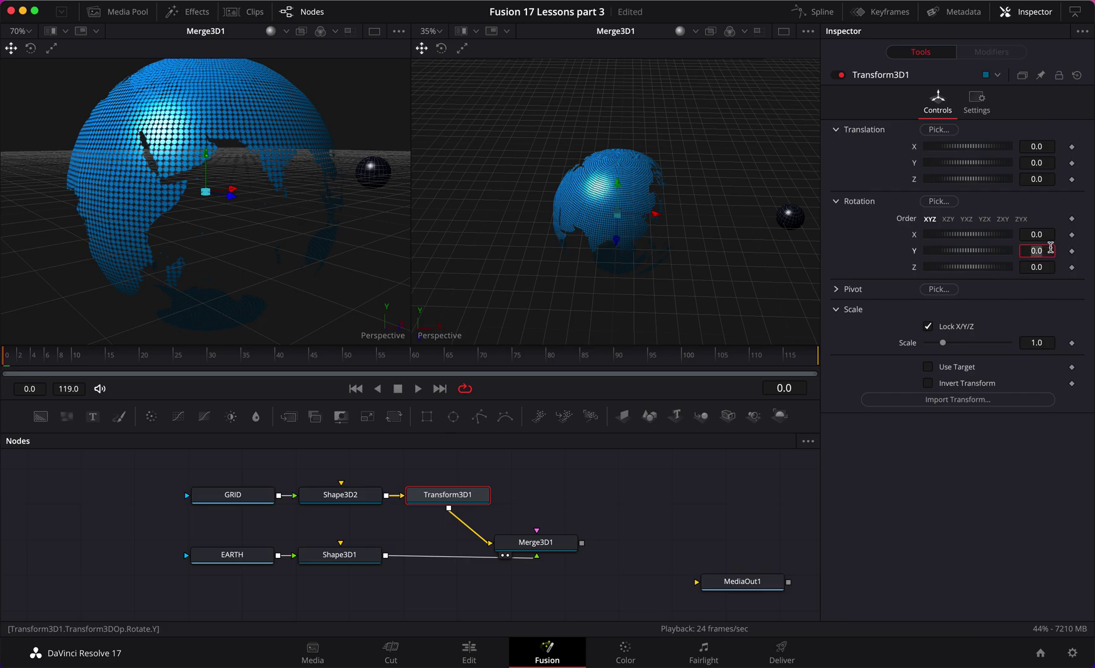
- Drive Transform3D1's Y rotation with the expression time*1.5
key("Return")
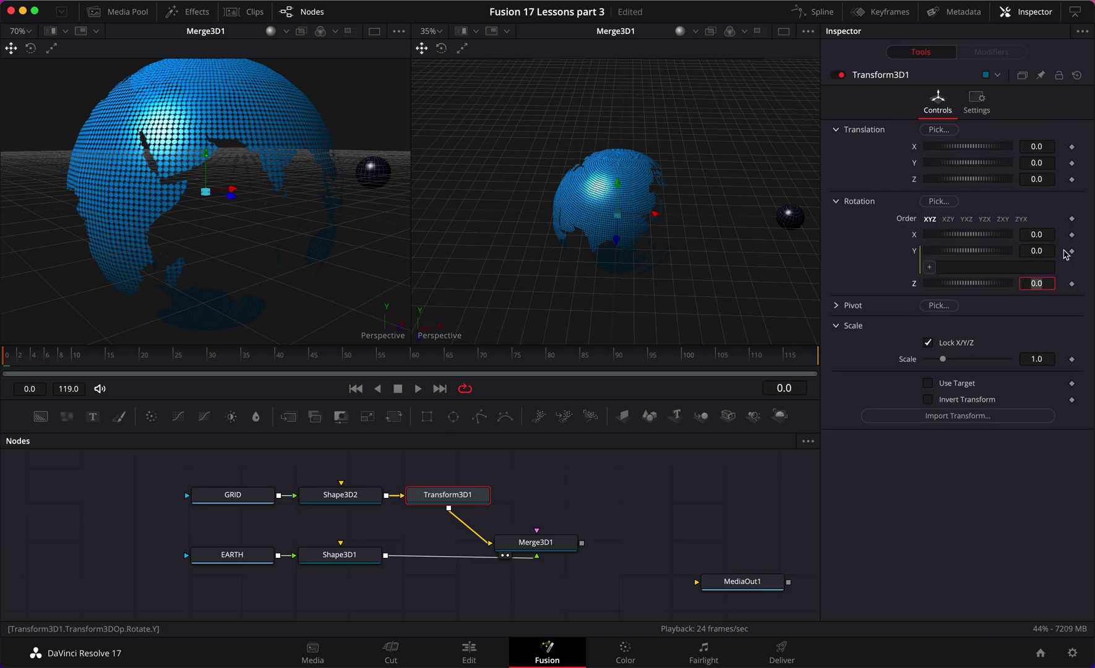
left_click(1036, 264)
type("time*1.5")
key("Return")
left_click(972, 489)
- Play to preview the sphere's orbit, then stop and rewind to frame 0
key("space")
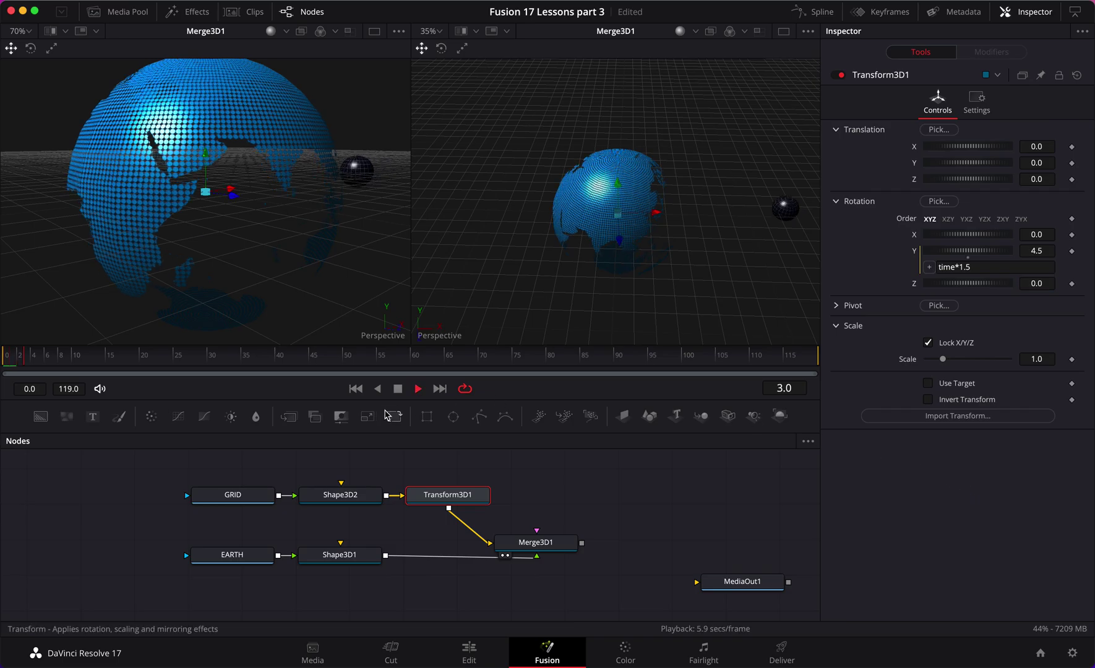
left_click(655, 455)
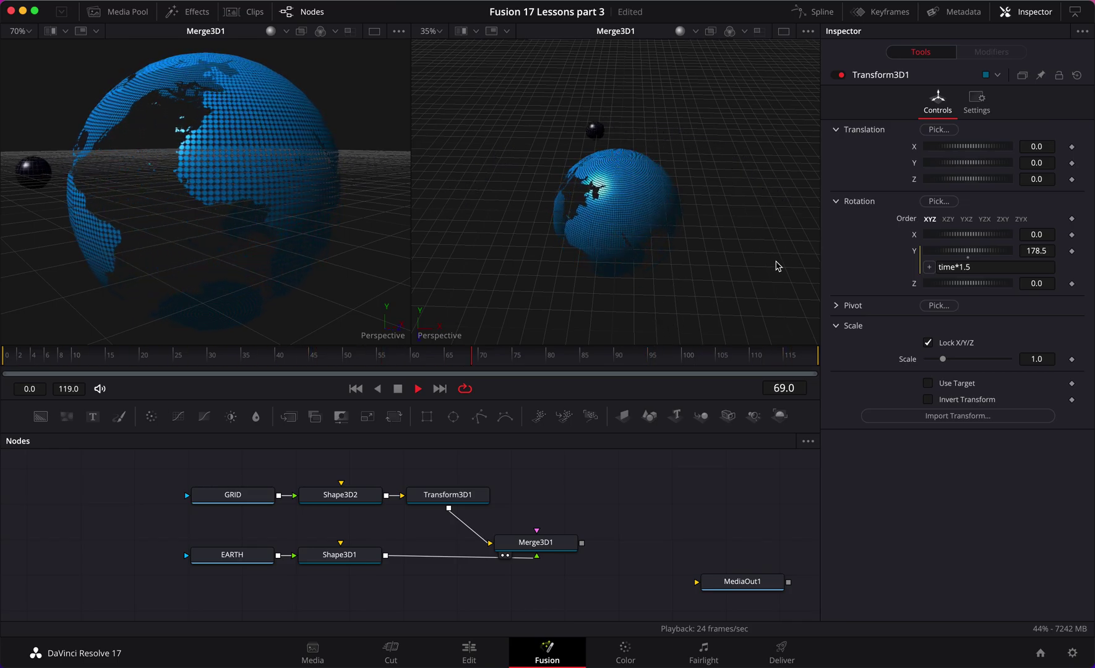
key("space")
left_click_drag(556, 357, 3, 358)
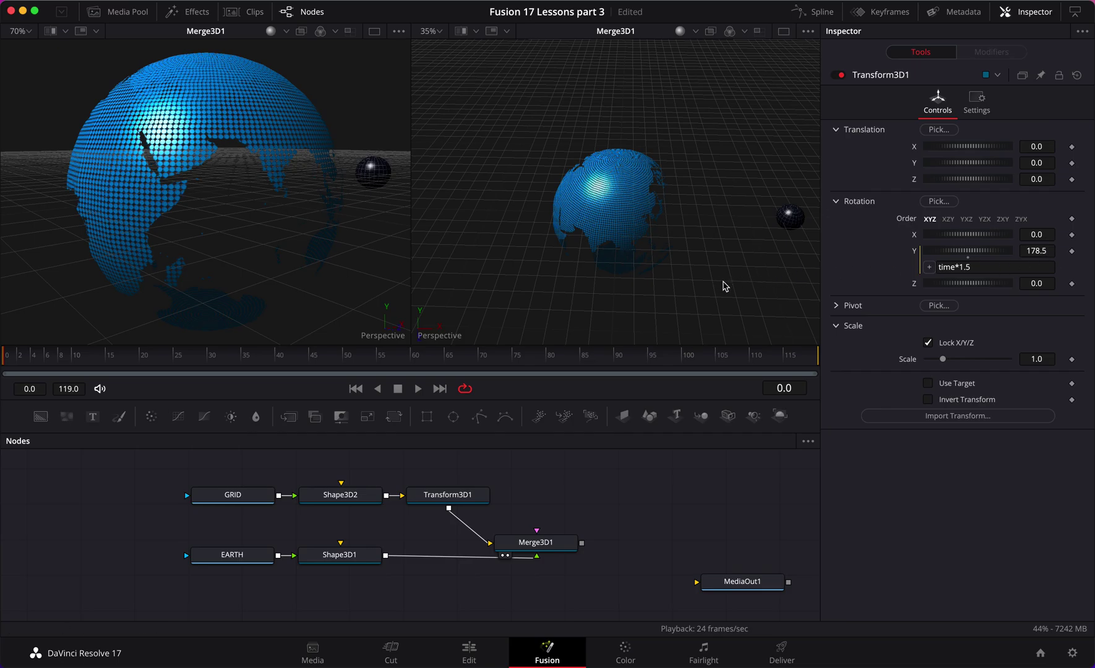
- Change the Y rotation expression to time*1.5-90 and inspect the right viewer
left_click(990, 268)
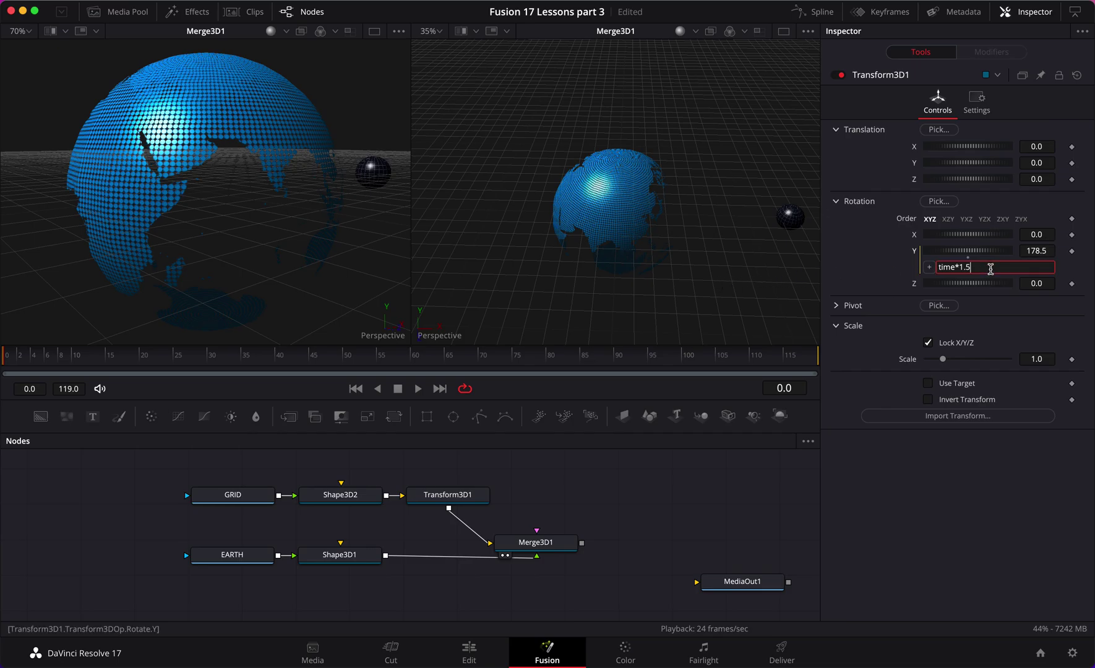
key("Tab")
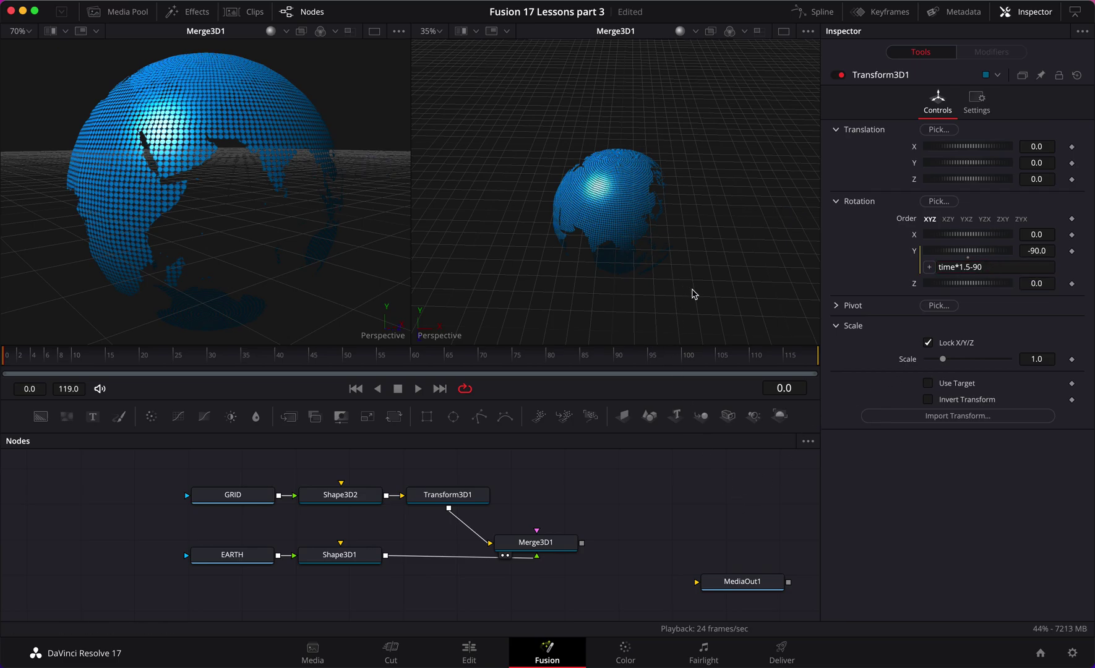
left_click_drag(682, 293, 684, 232)
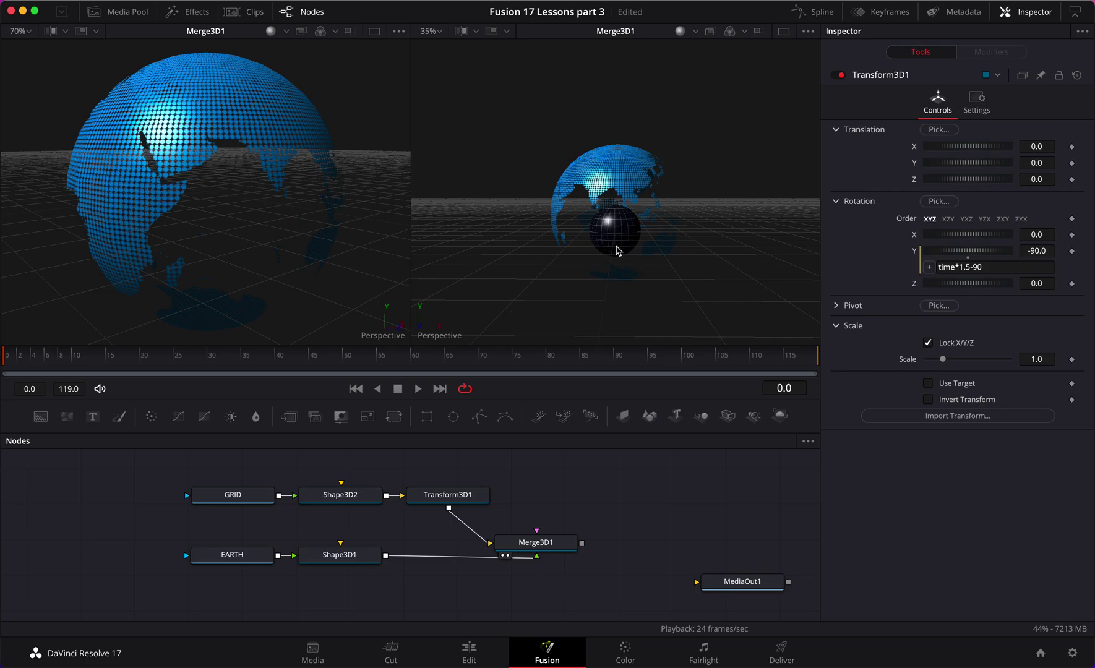
scroll(617, 250, "up", 2)
scroll(615, 250, "down", 2)
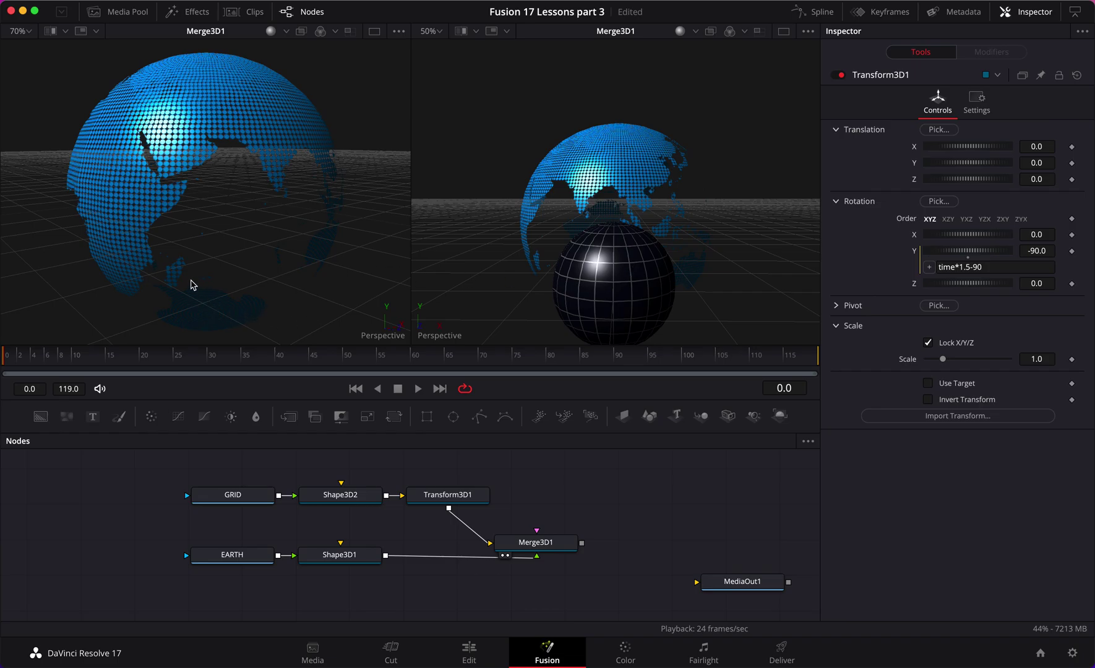
- Orbit and zoom both 3D viewers to inspect the sphere's new starting position
left_click_drag(187, 283, 141, 284)
scroll(227, 280, "down", 3)
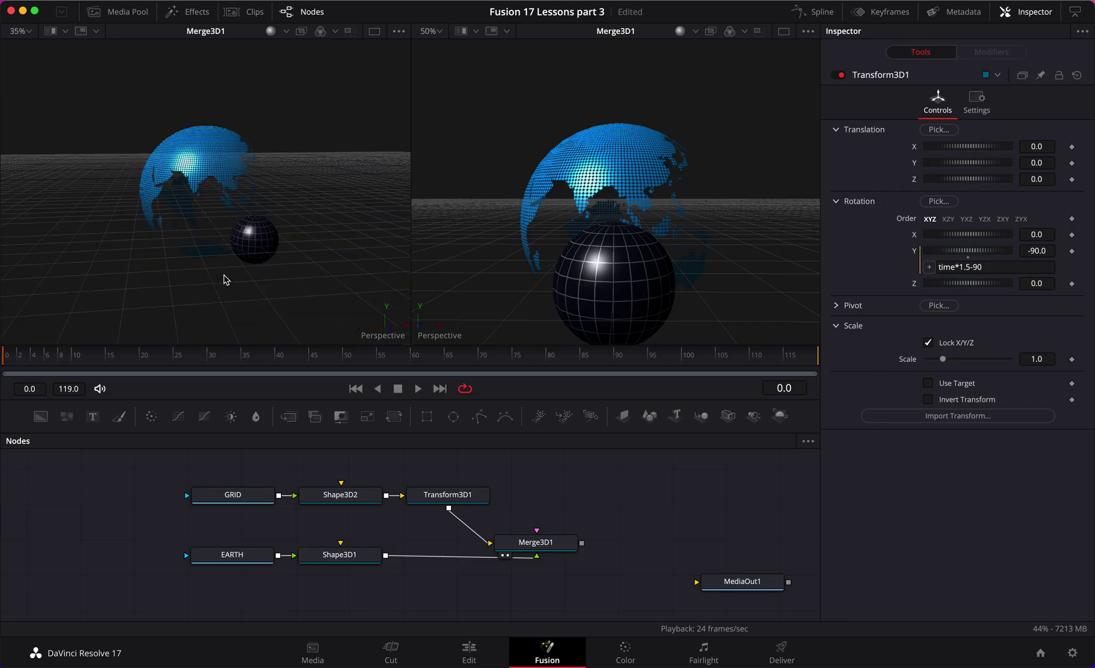
scroll(195, 294, "down", 2)
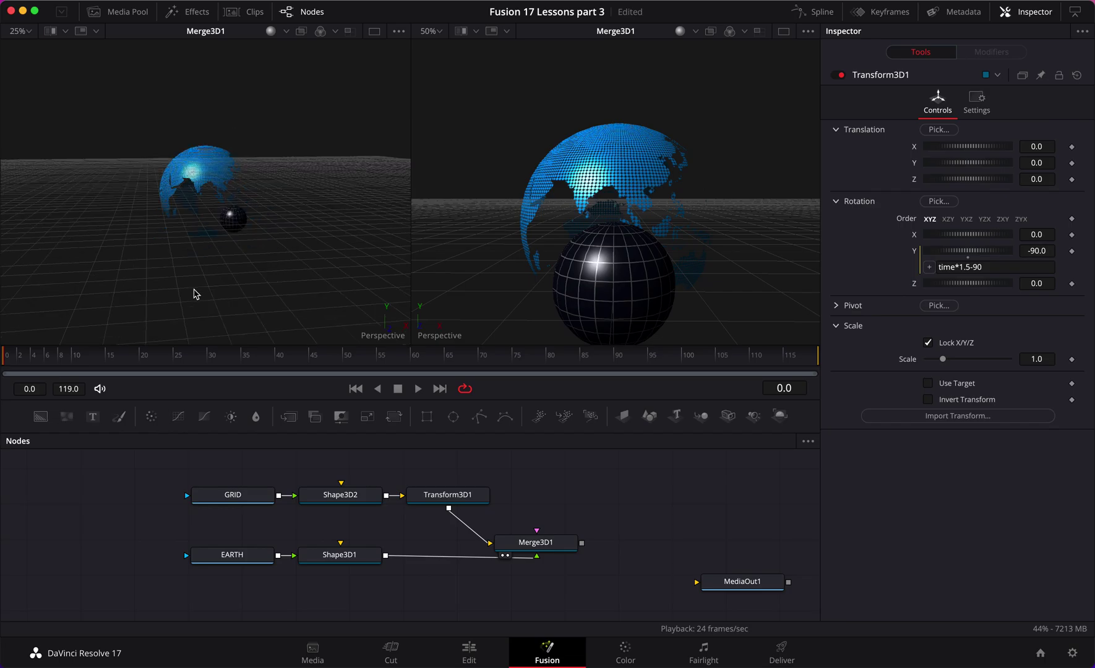
left_click_drag(184, 265, 216, 313)
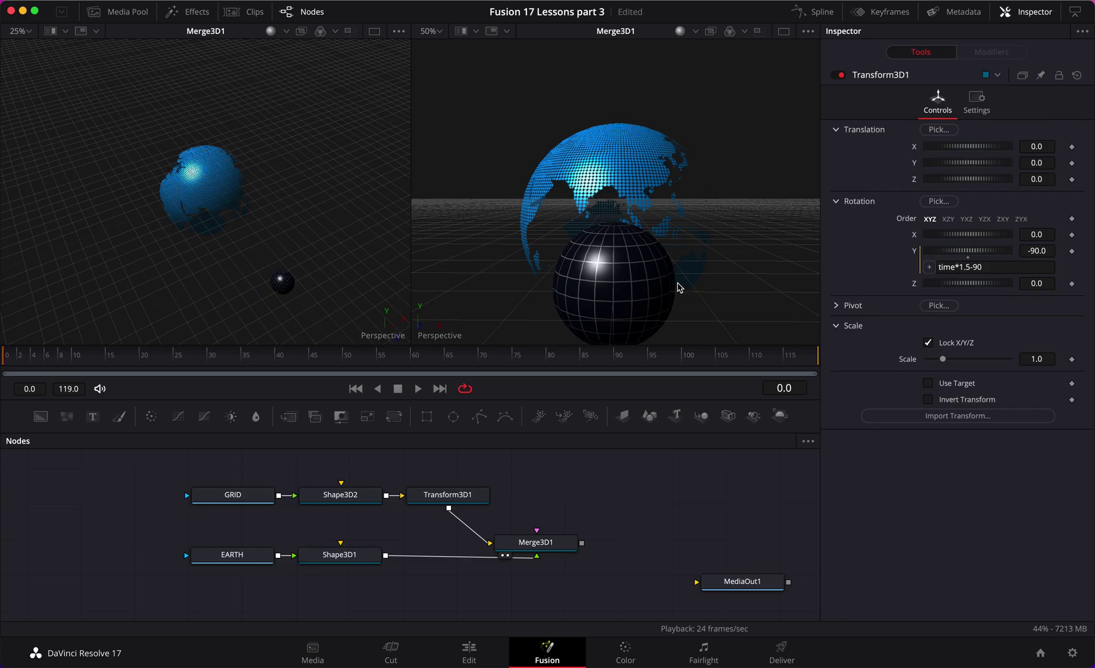
left_click_drag(696, 283, 636, 278)
mouse_move(542, 297)
left_mouse_down()
mouse_move(540, 286)
mouse_move(542, 296)
left_mouse_up()
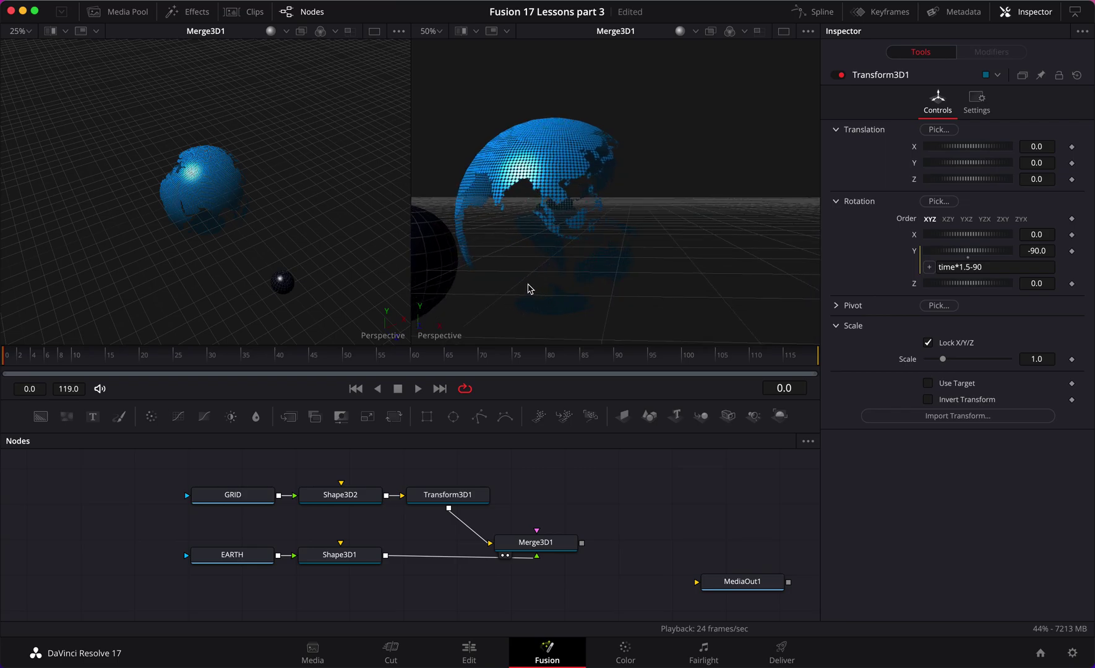
left_click_drag(518, 289, 519, 282)
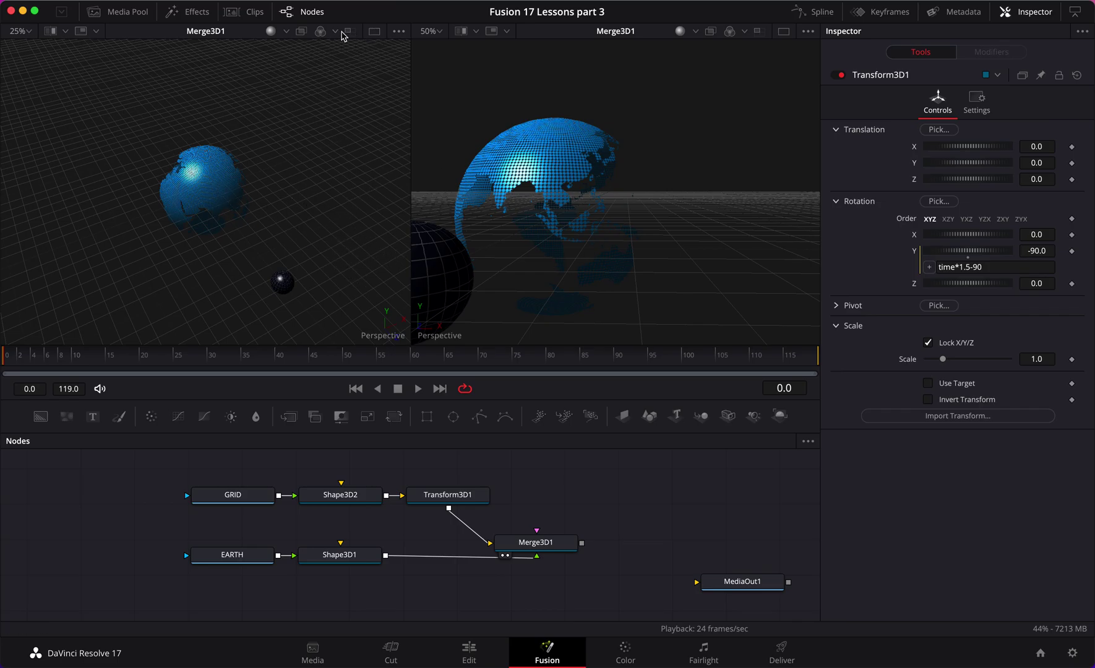
left_click(348, 32)
left_click(349, 33)
left_click(349, 32)
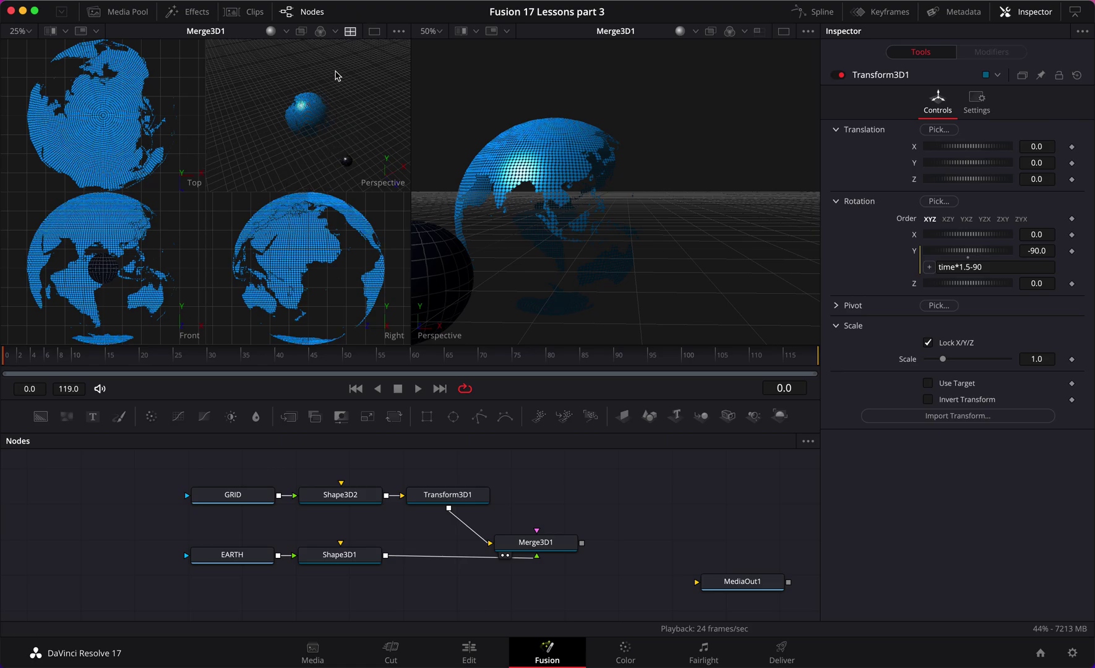
left_click(351, 31)
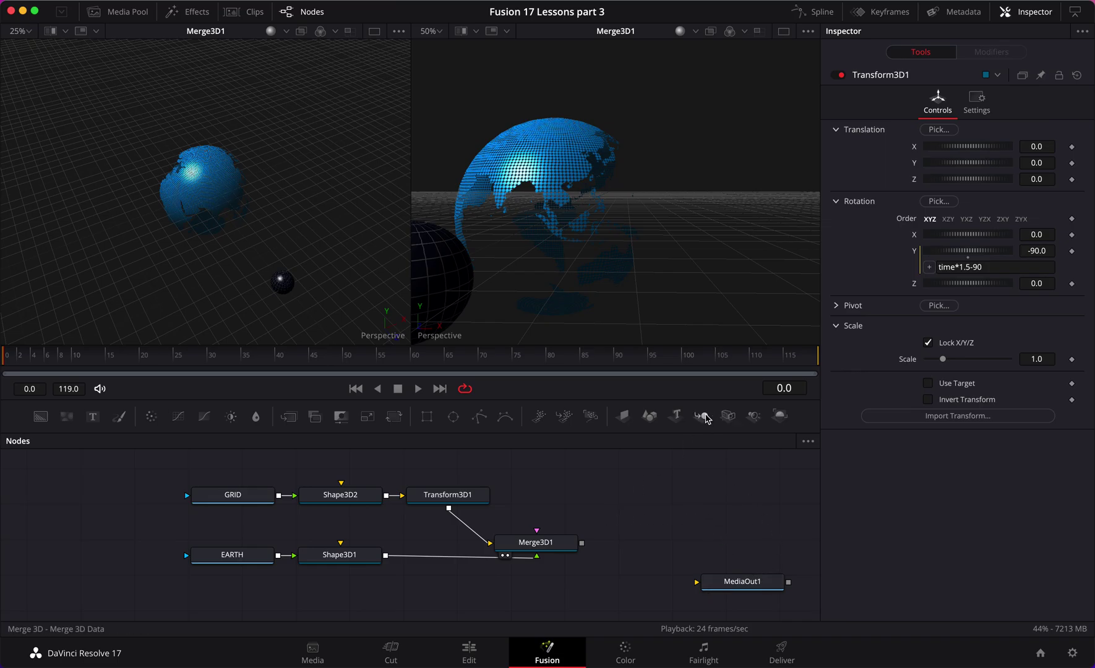
- Add a Merge3D2 node beside Merge3D1, shifting the existing nodes left
left_click_drag(707, 419, 660, 513)
left_click_drag(183, 464, 593, 584)
left_click_drag(550, 548, 428, 548)
left_click_drag(660, 514, 560, 536)
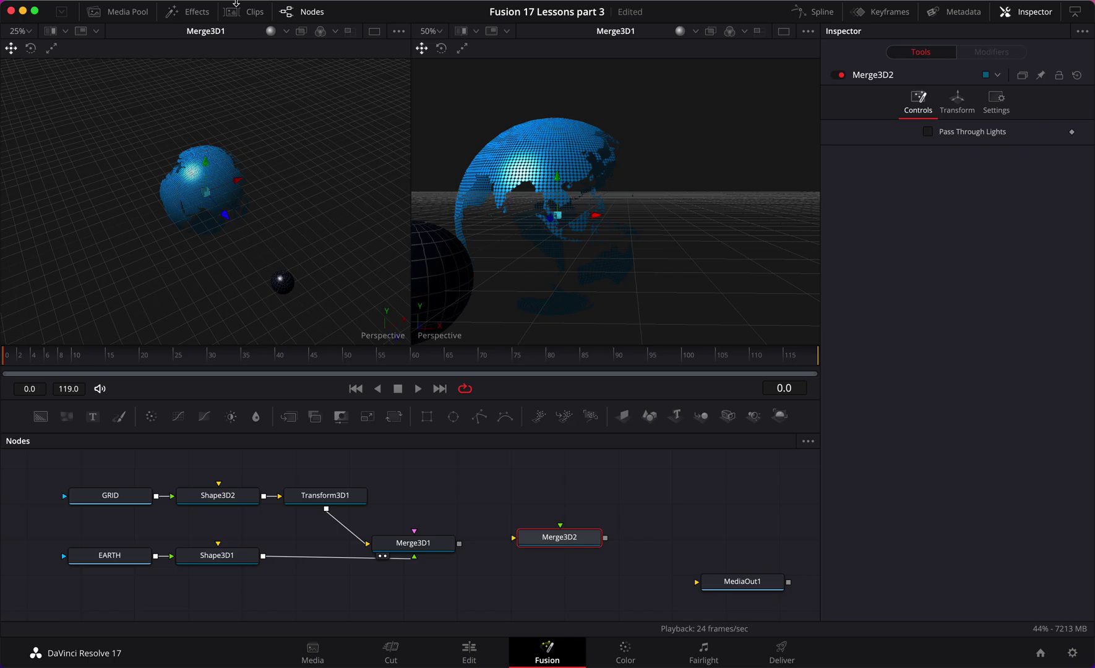
- Add a Directional Light from Effects > Tools > 3D > Light, wired under Merge3D2
left_click(185, 11)
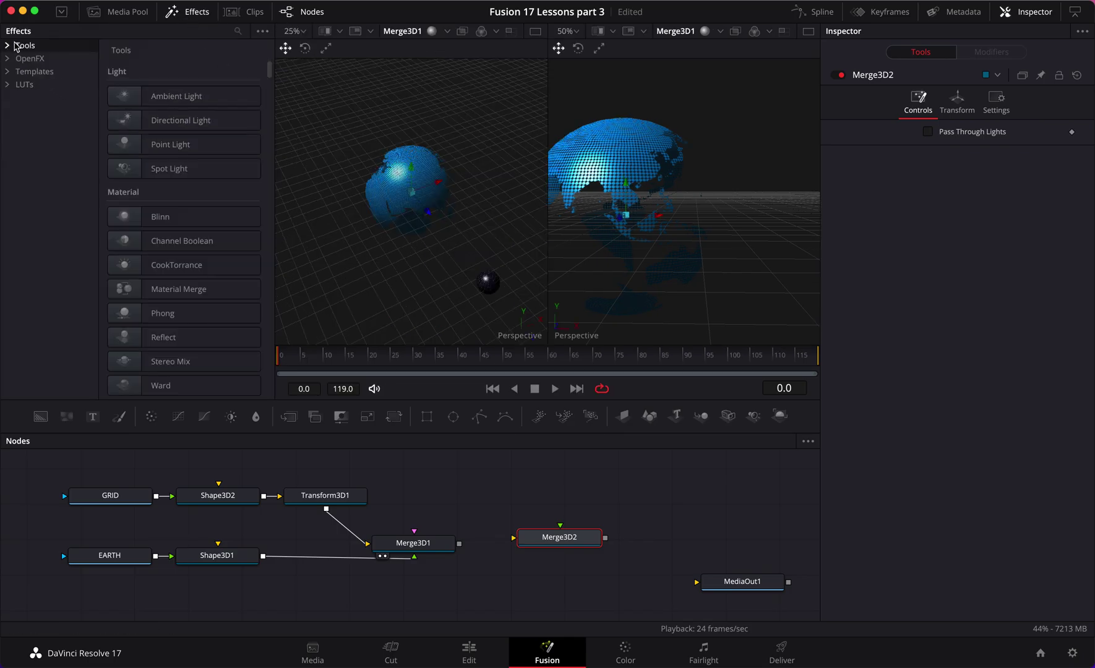
left_click(8, 46)
left_click(19, 58)
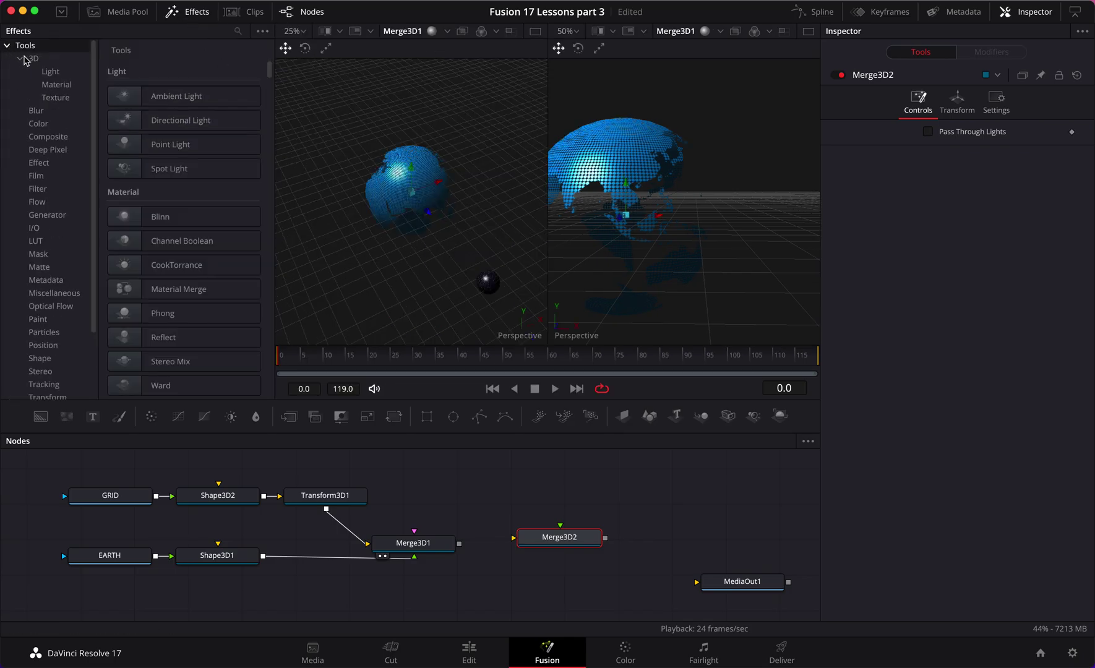
left_click(50, 72)
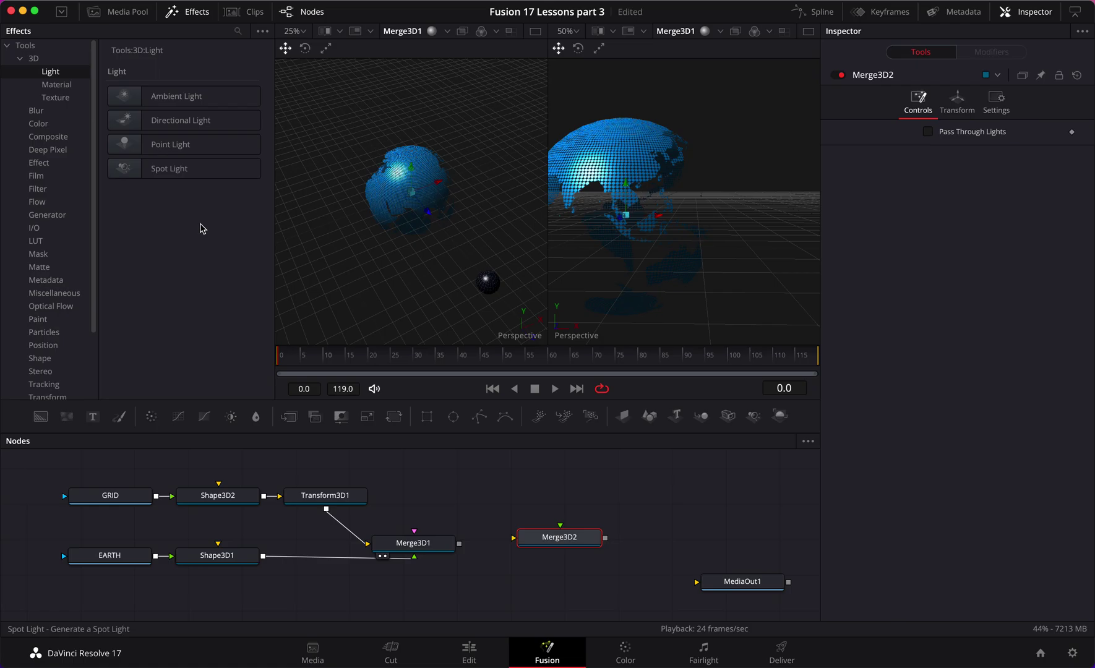
left_click(183, 120)
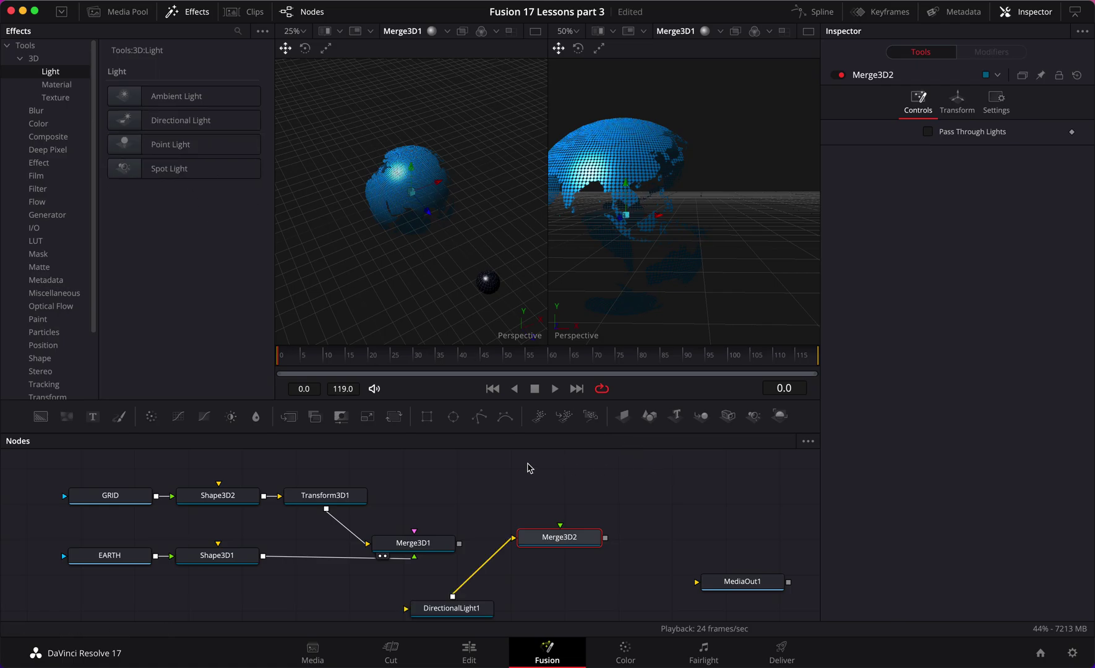
left_click_drag(471, 613, 578, 586)
- Connect Merge3D2's output into Merge3D1 and rearrange MediaOut1, Merge3D2 and the light
left_click(208, 22)
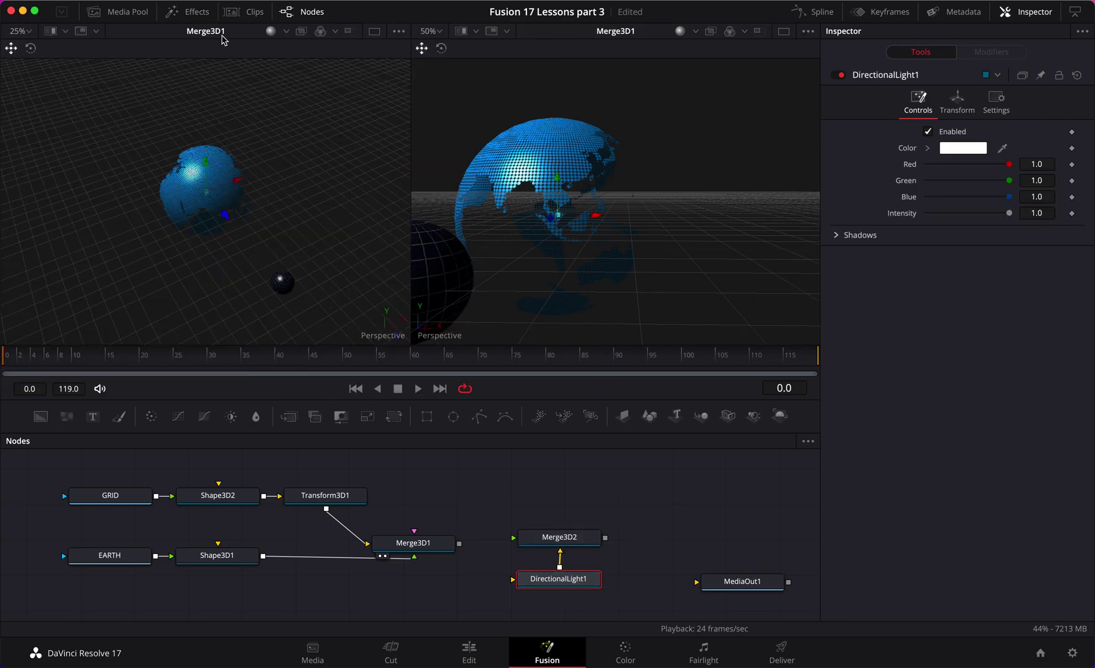
mouse_move(606, 538)
left_mouse_down()
mouse_move(557, 455)
mouse_move(433, 541)
left_mouse_up()
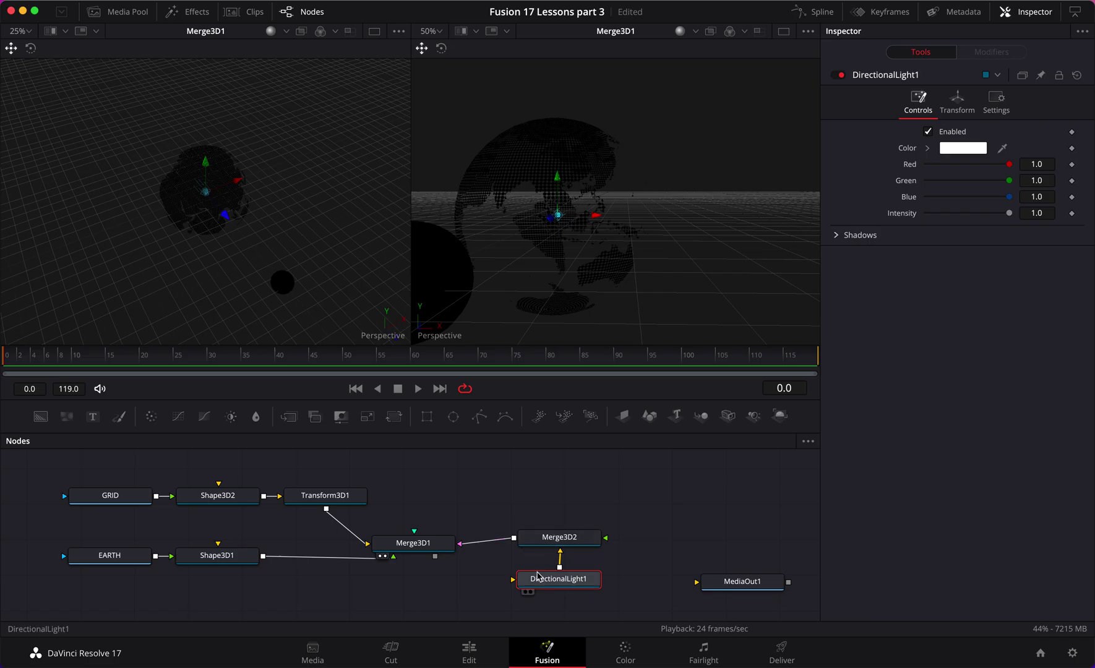
scroll(516, 525, "left", 3)
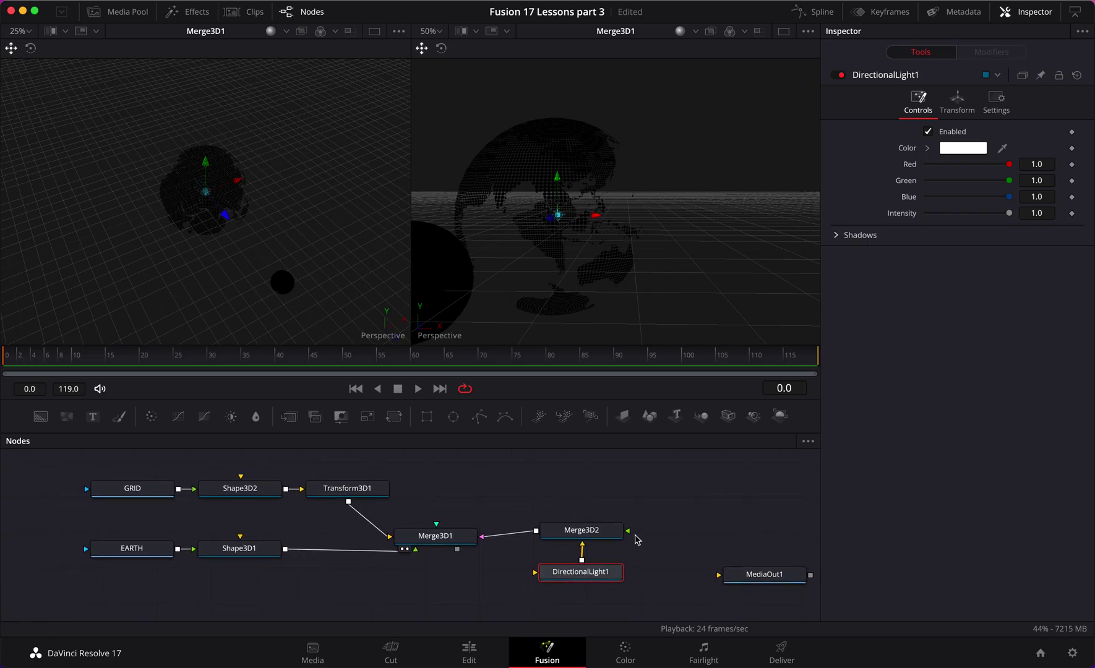
left_click_drag(765, 574, 728, 603)
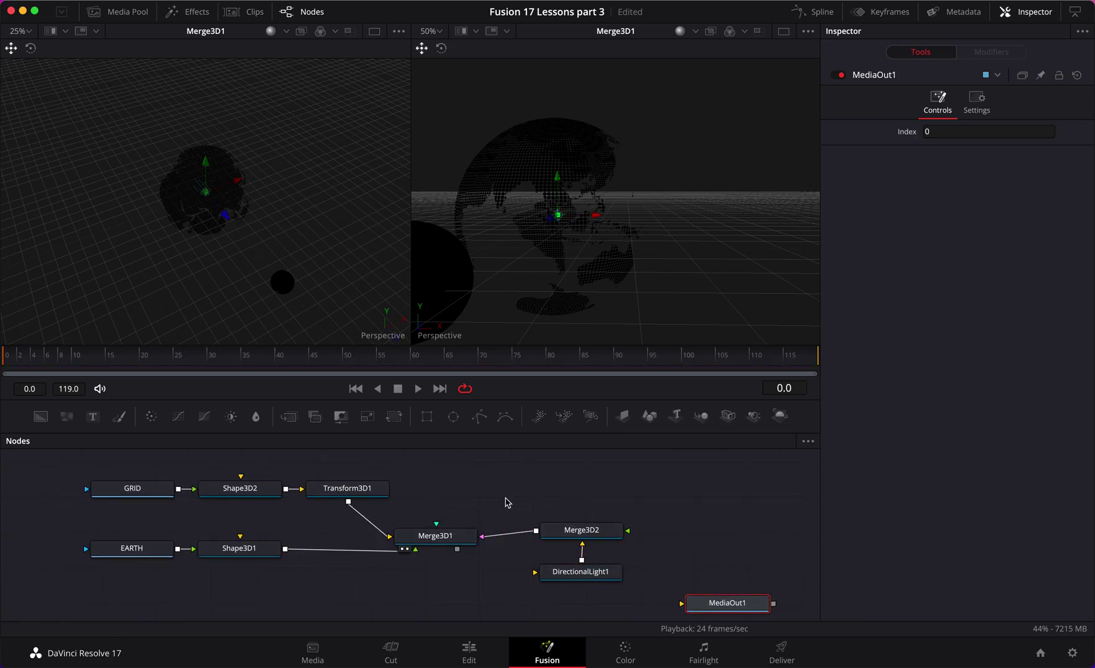
left_click_drag(575, 483, 635, 593)
left_click_drag(602, 542, 469, 580)
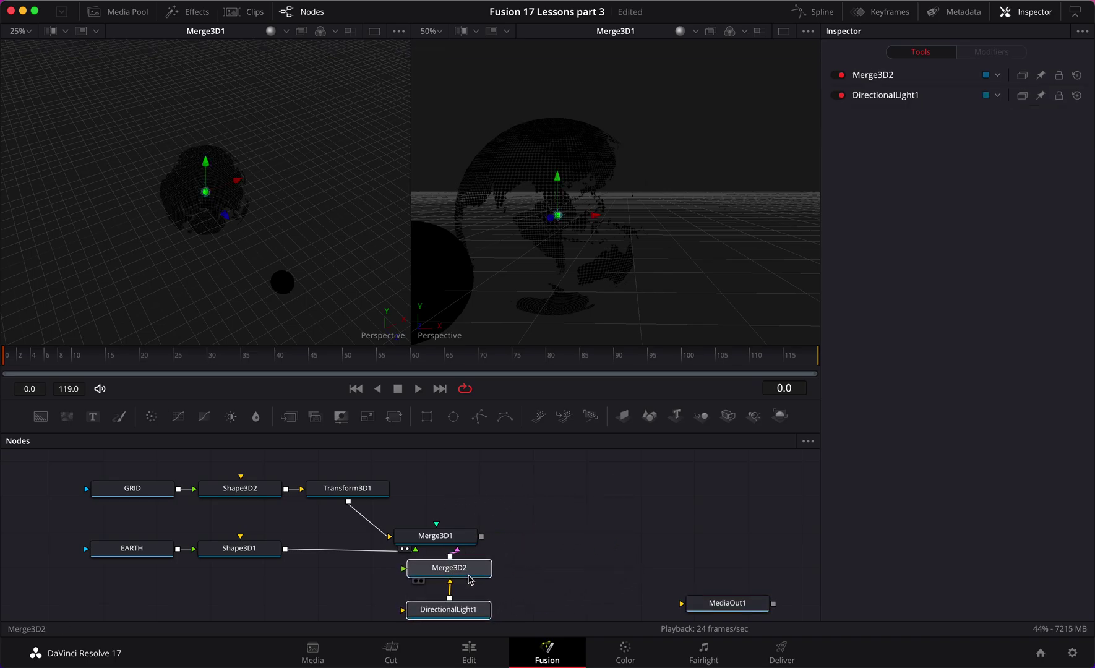
scroll(584, 530, "down", 2)
scroll(584, 538, "left", 1)
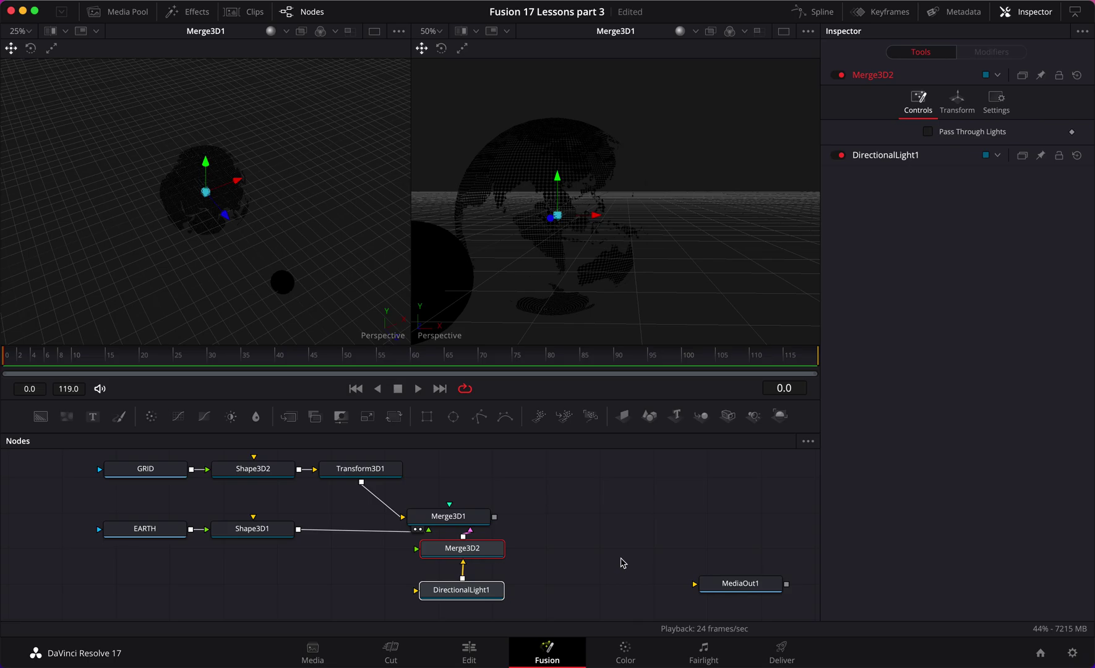
scroll(613, 564, "left", 3)
scroll(613, 564, "up", 1)
left_click_drag(593, 554, 506, 573)
- Enable Pass Through Lights on Merge3D2 so the globe appears lit blue
left_click(594, 563)
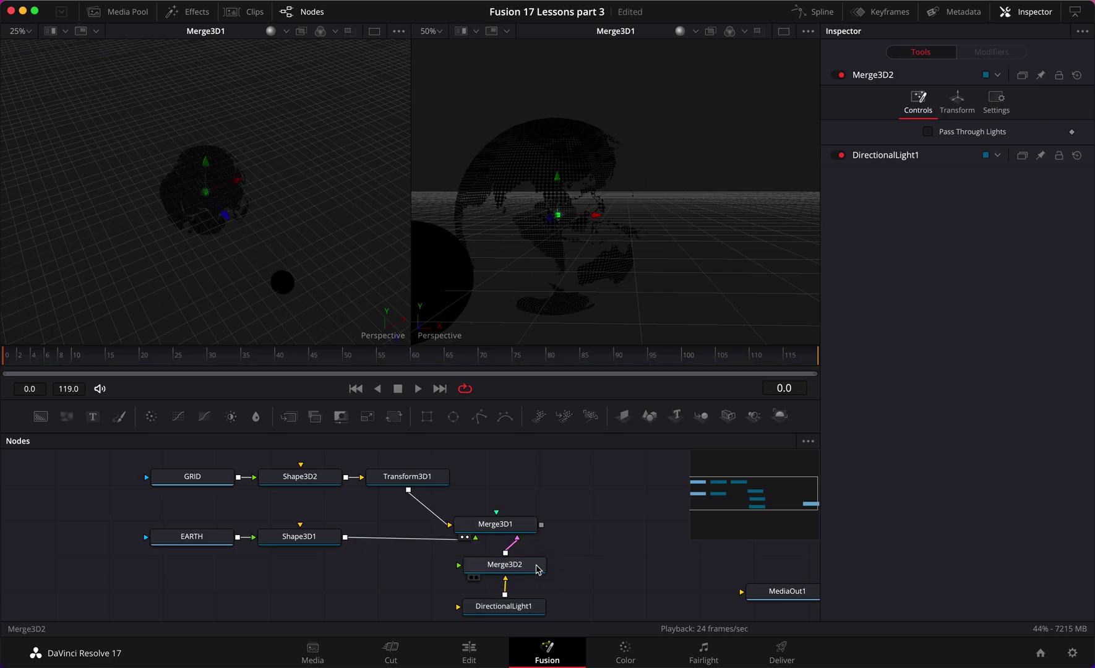
left_click(537, 568)
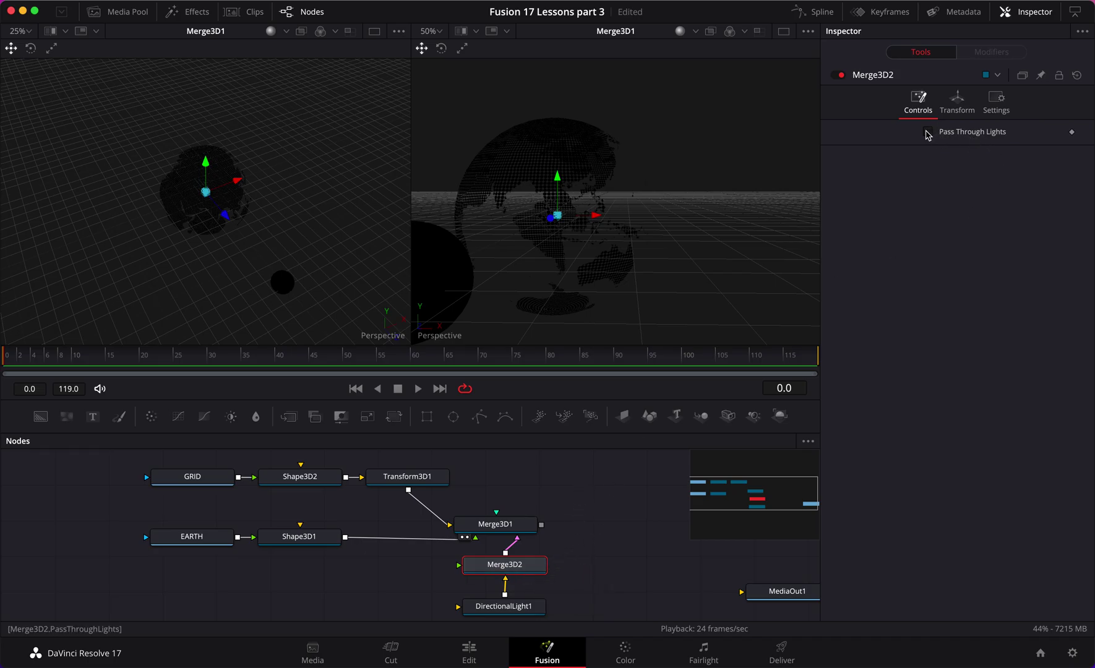
left_click(928, 133)
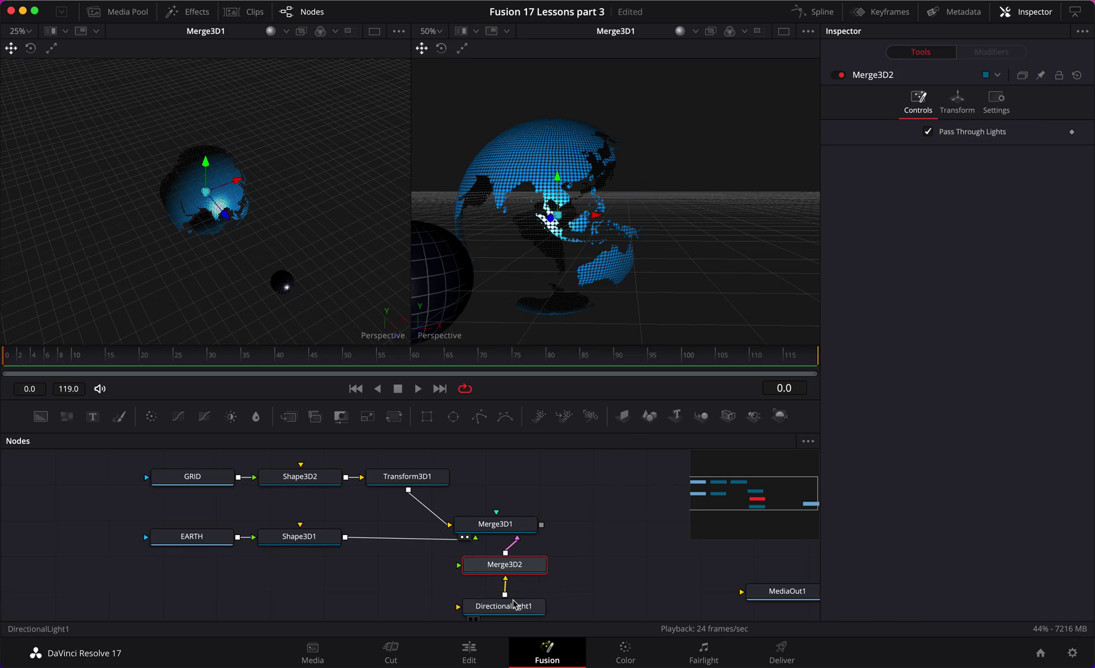
left_click(523, 607)
- Rotate DirectionalLight1 in its Transform settings to X -18.3 and Y 101.7
scroll(525, 593, "down", 1)
scroll(525, 594, "up", 1)
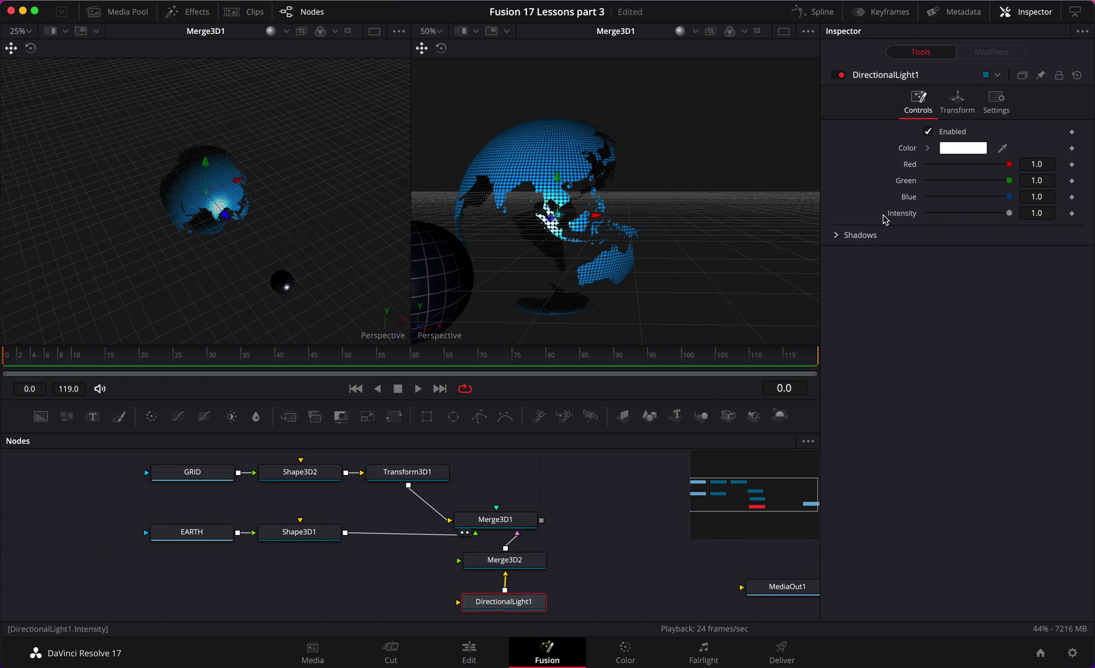
left_click(958, 102)
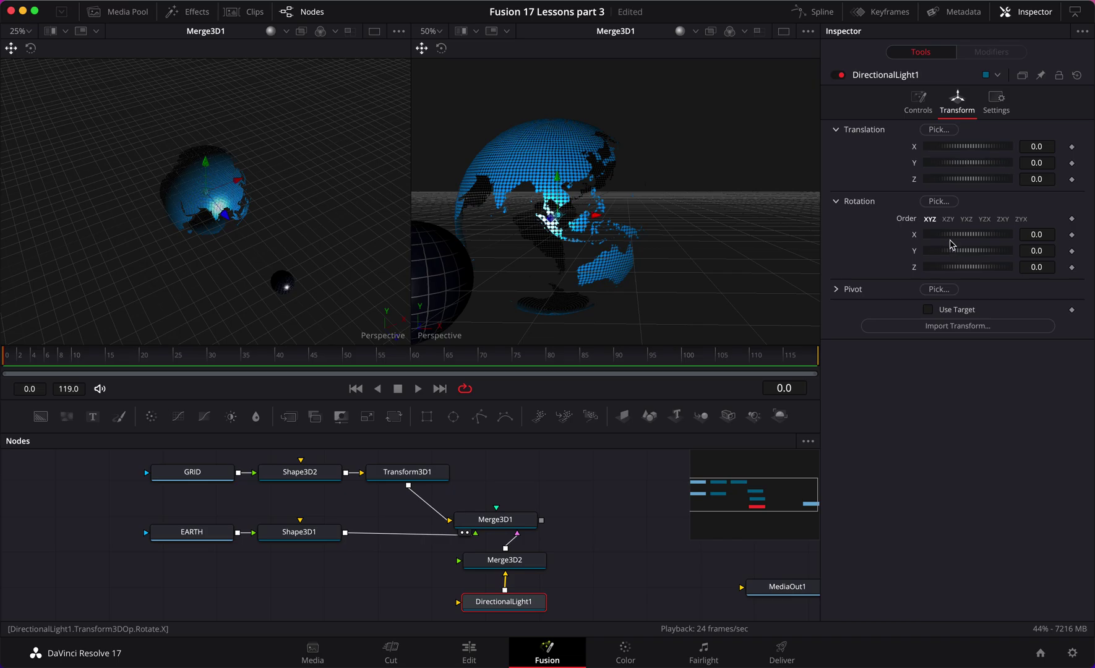
mouse_move(979, 255)
left_mouse_down()
mouse_move(934, 259)
mouse_move(1002, 260)
mouse_move(948, 236)
mouse_move(994, 247)
mouse_move(975, 249)
left_mouse_up()
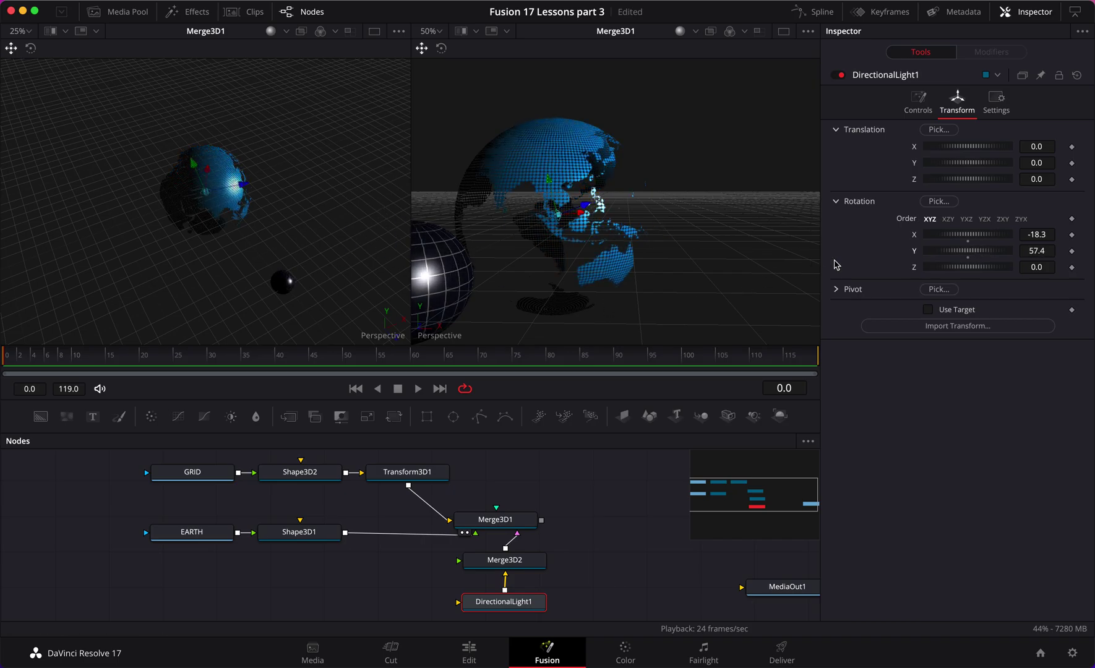
mouse_move(973, 252)
left_mouse_down()
mouse_move(954, 247)
mouse_move(984, 255)
mouse_move(975, 238)
left_mouse_up()
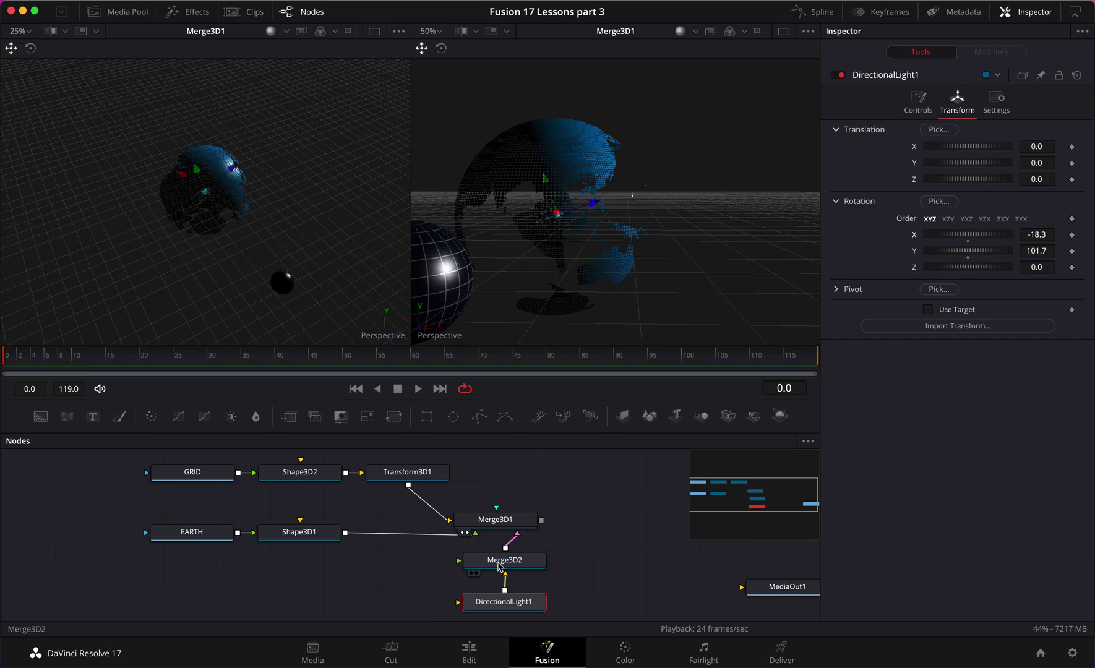
- Add an Ambient Light node from the 3D Light tools, feeding Merge3D2
left_click(500, 564)
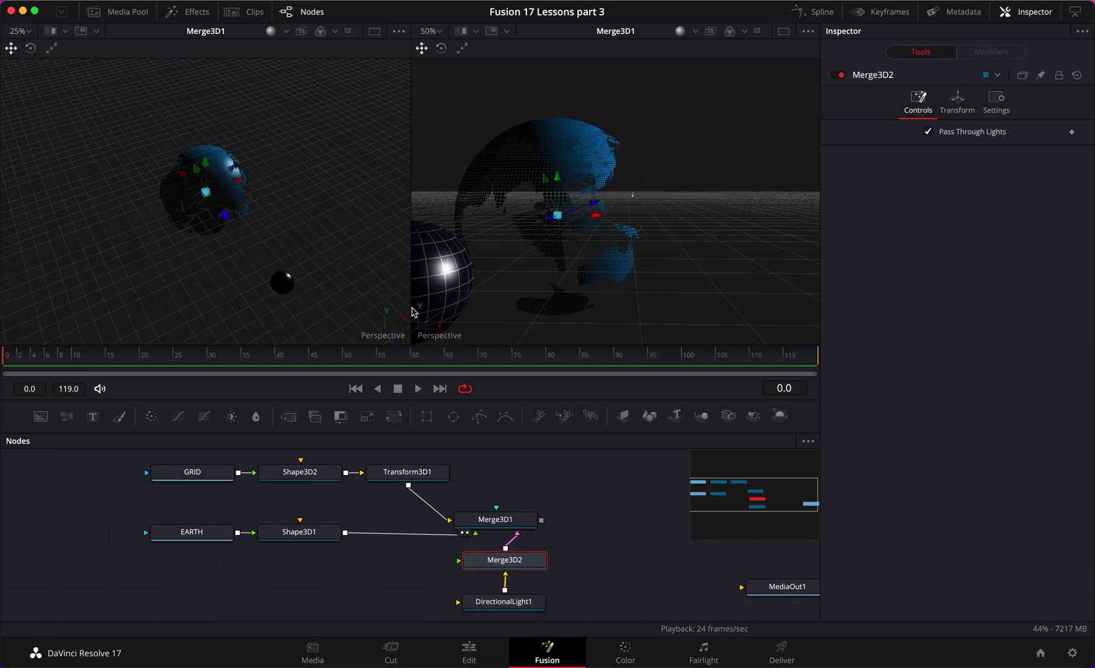
left_click(187, 11)
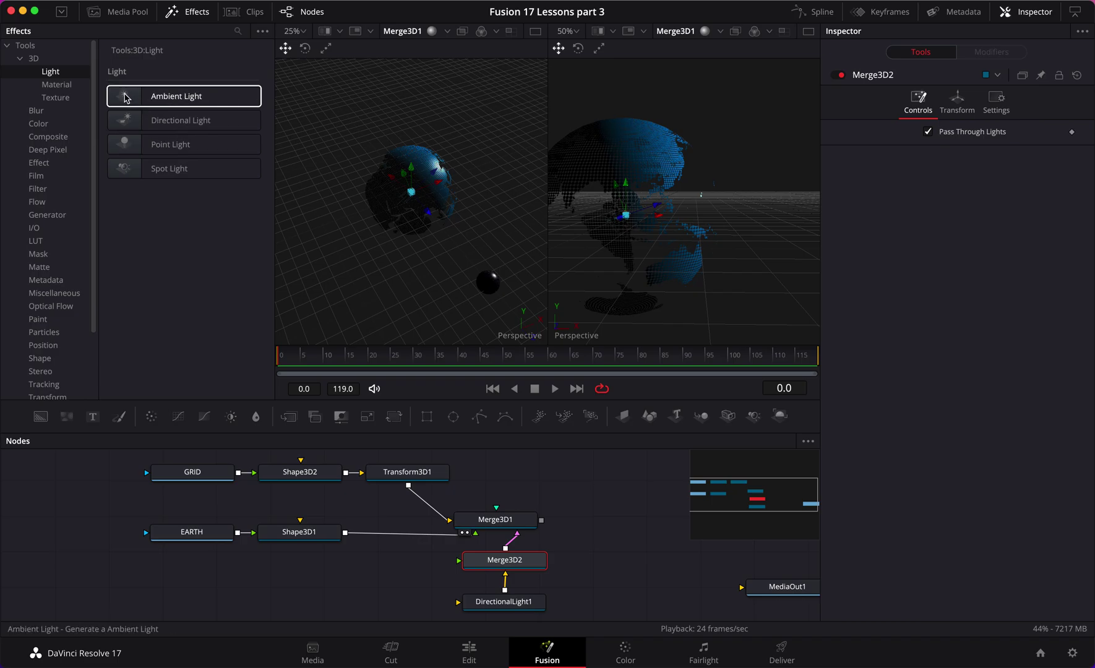
left_click(125, 98)
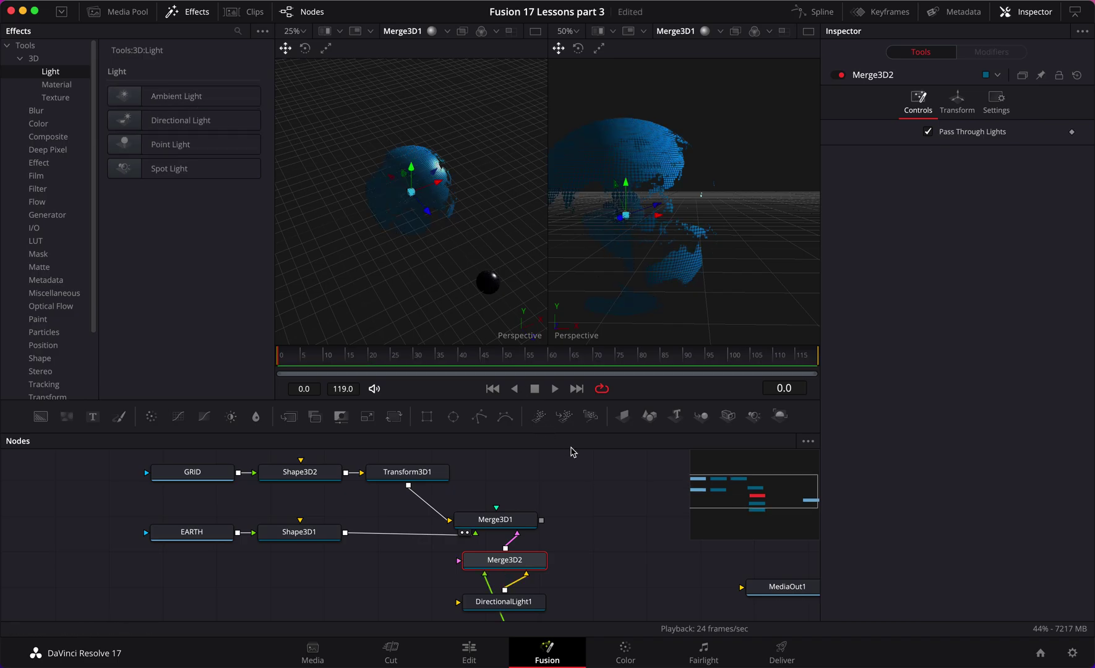
left_click(187, 11)
scroll(563, 519, "down", 3)
left_click_drag(511, 582, 399, 513)
scroll(611, 526, "up", 3)
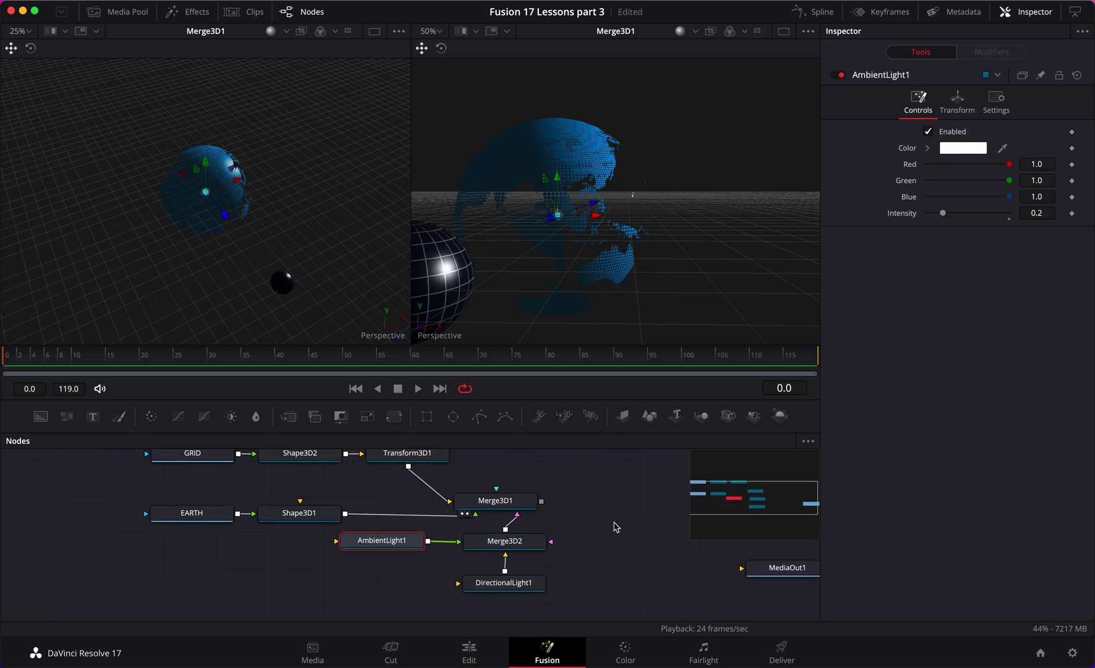
scroll(616, 527, "up", 1)
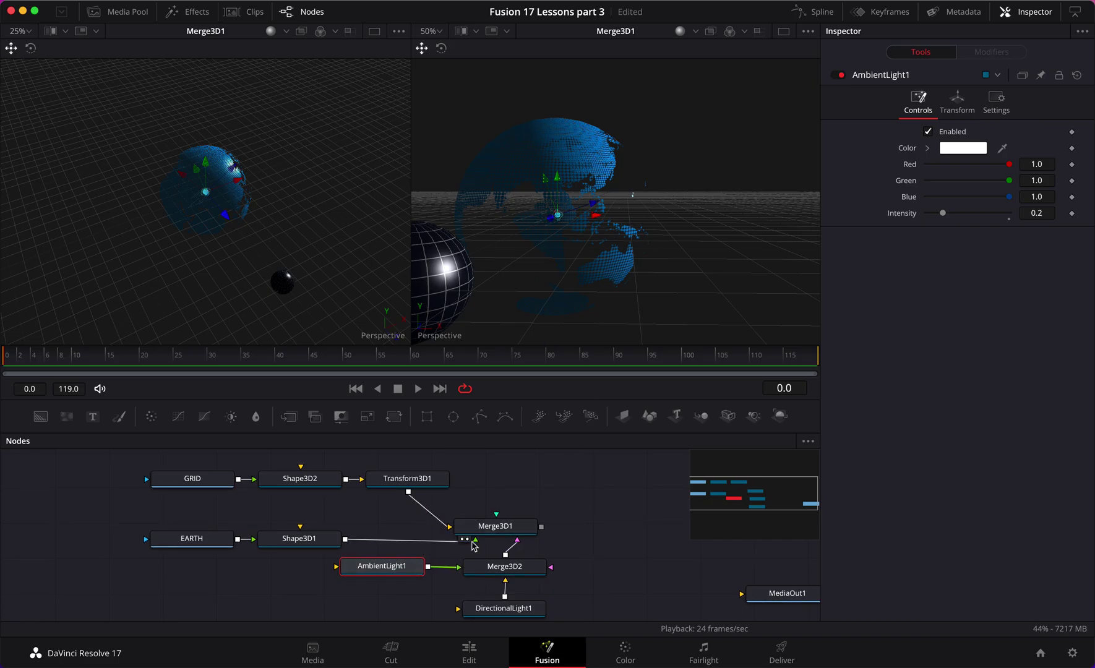
- Raise AmbientLight1's Intensity from 0.2 to 0.3
left_click(1042, 210)
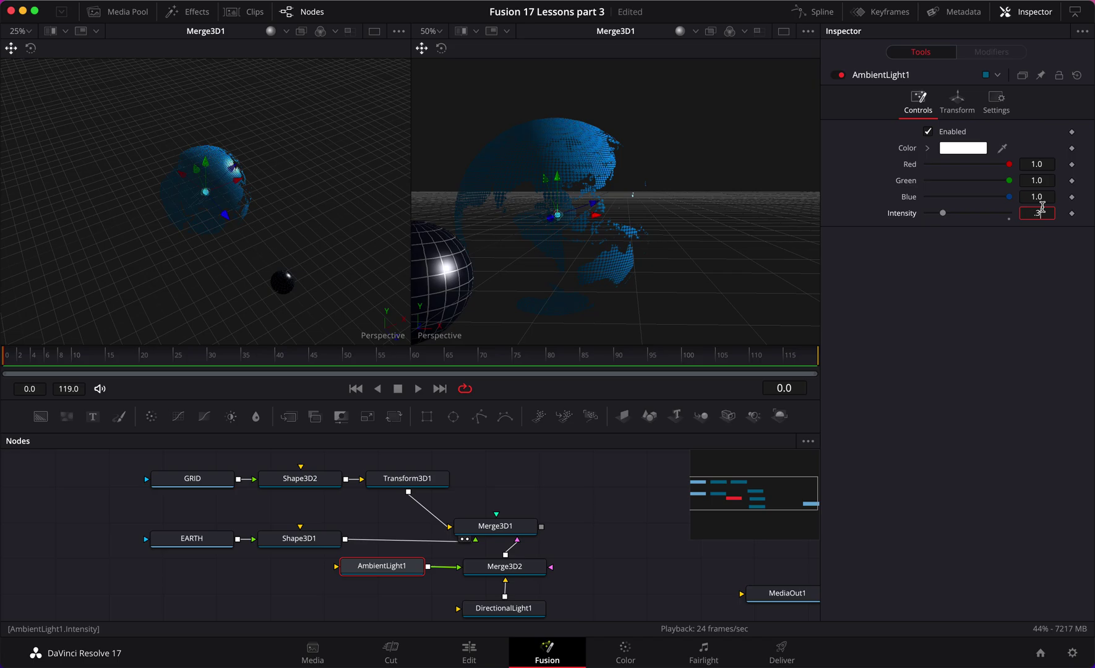
type(".3")
key("Tab")
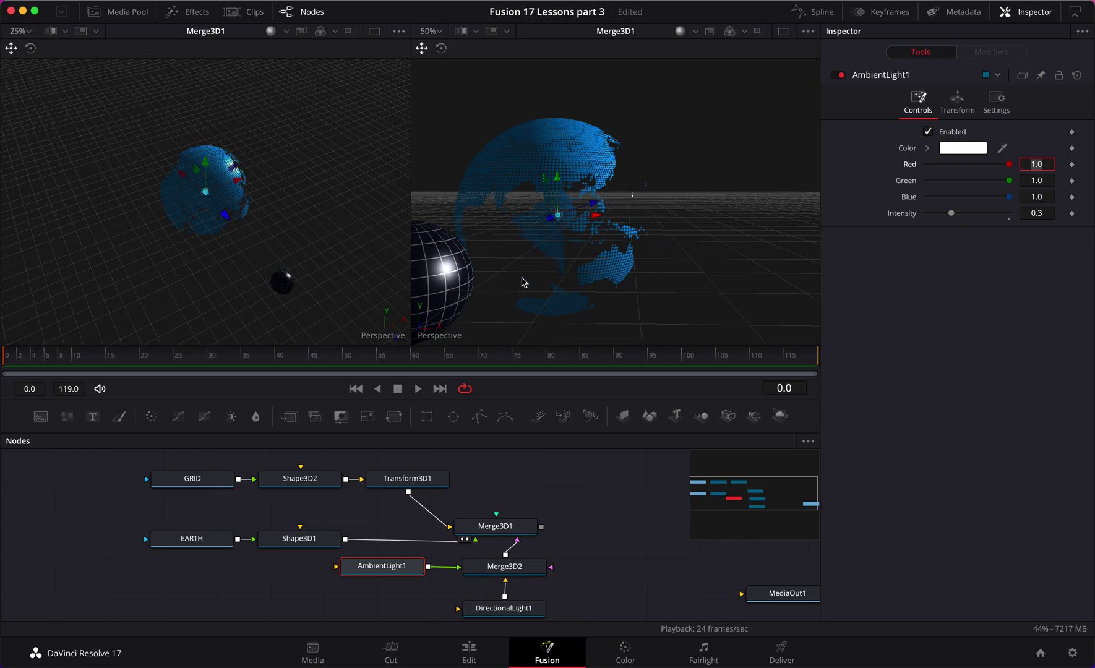
left_click(596, 545)
scroll(596, 545, "down", 1)
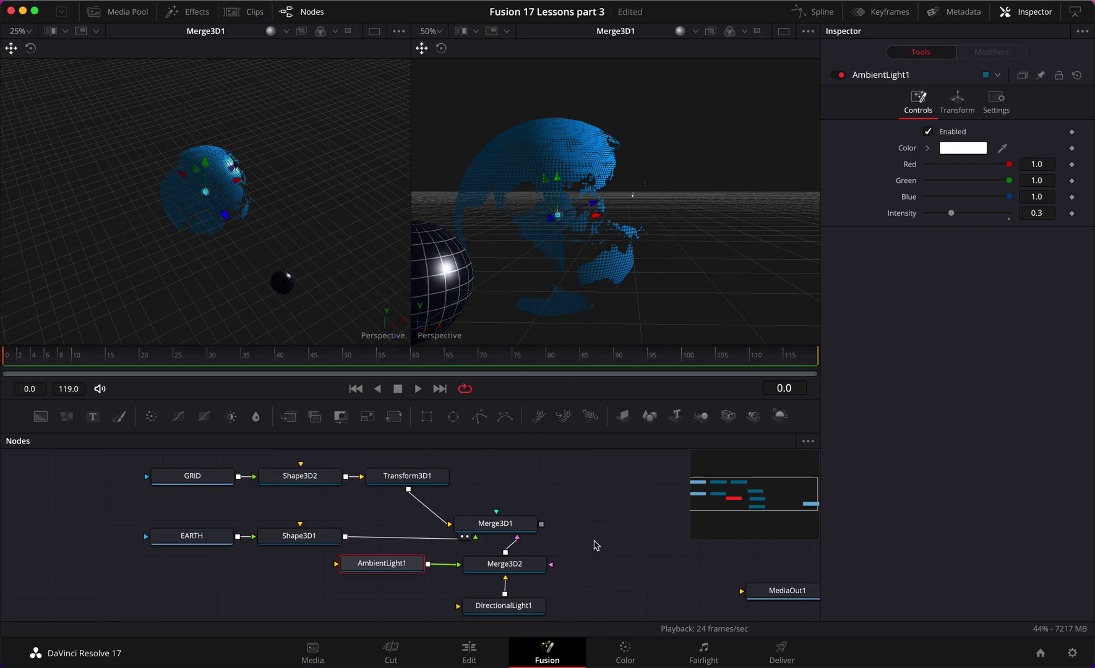
- Preview the lighting by playing the animation, then rewind to the first frame
left_click(523, 606)
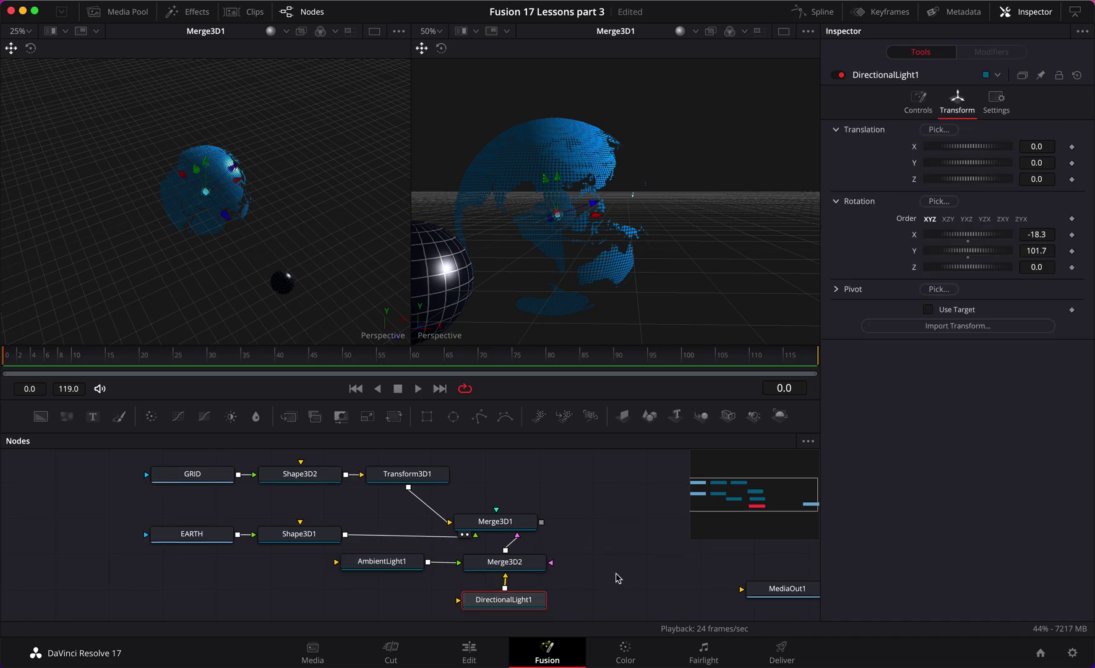
left_click(619, 579)
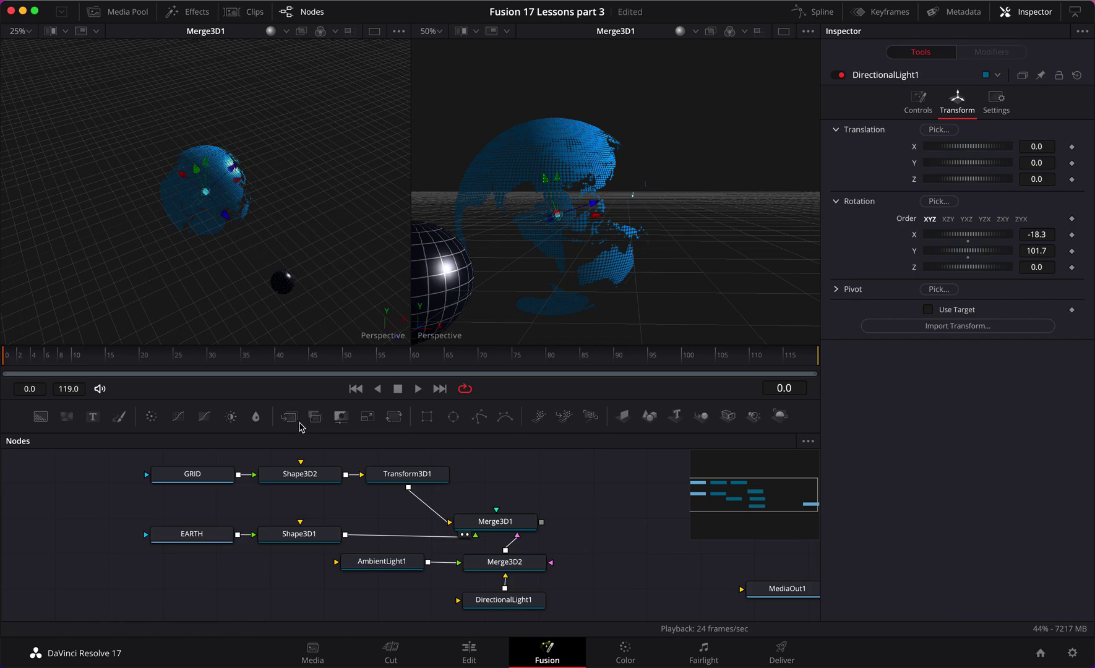
key("space")
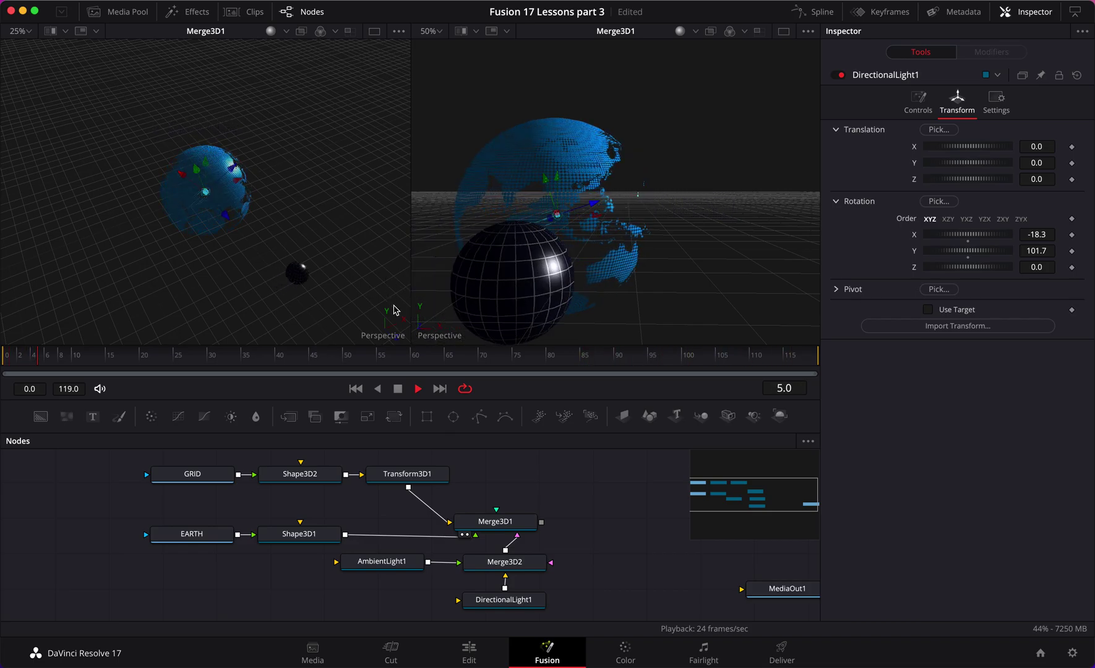
key("space")
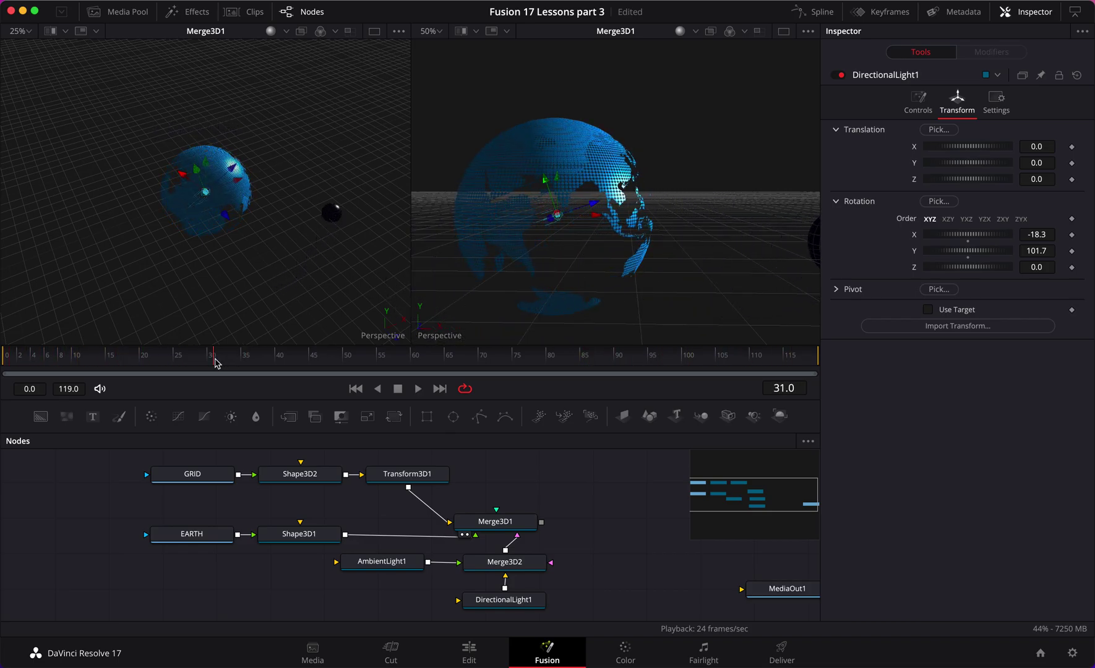
left_click_drag(217, 364, 2, 378)
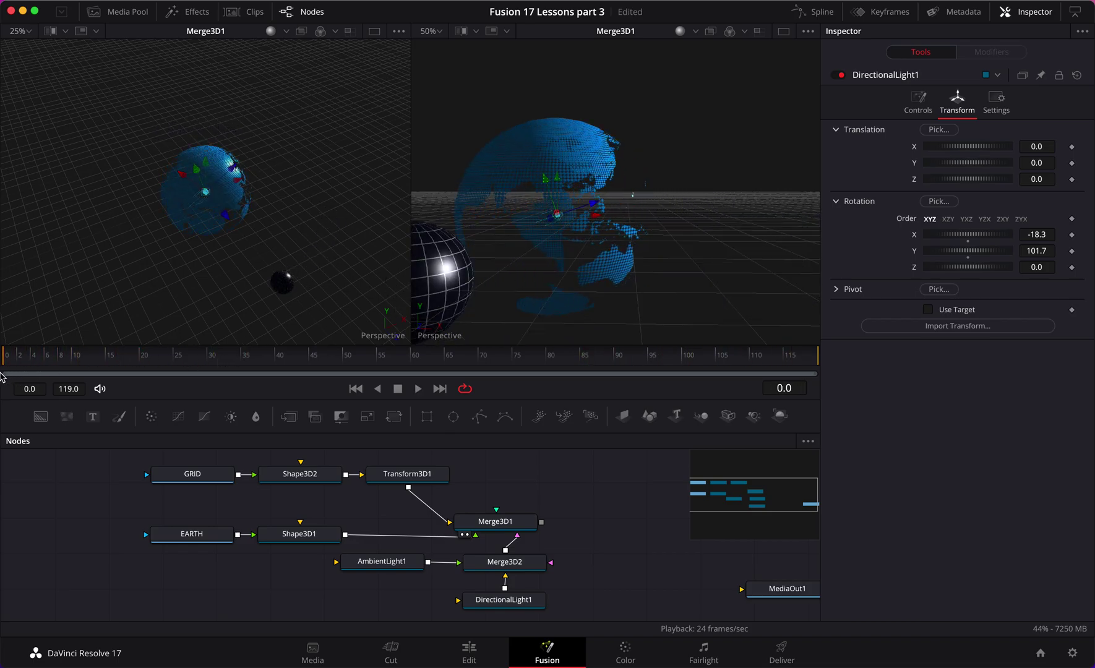
- Add a Camera3D1 node wired into Merge3D1 and place it above Merge3D1
left_click(523, 521)
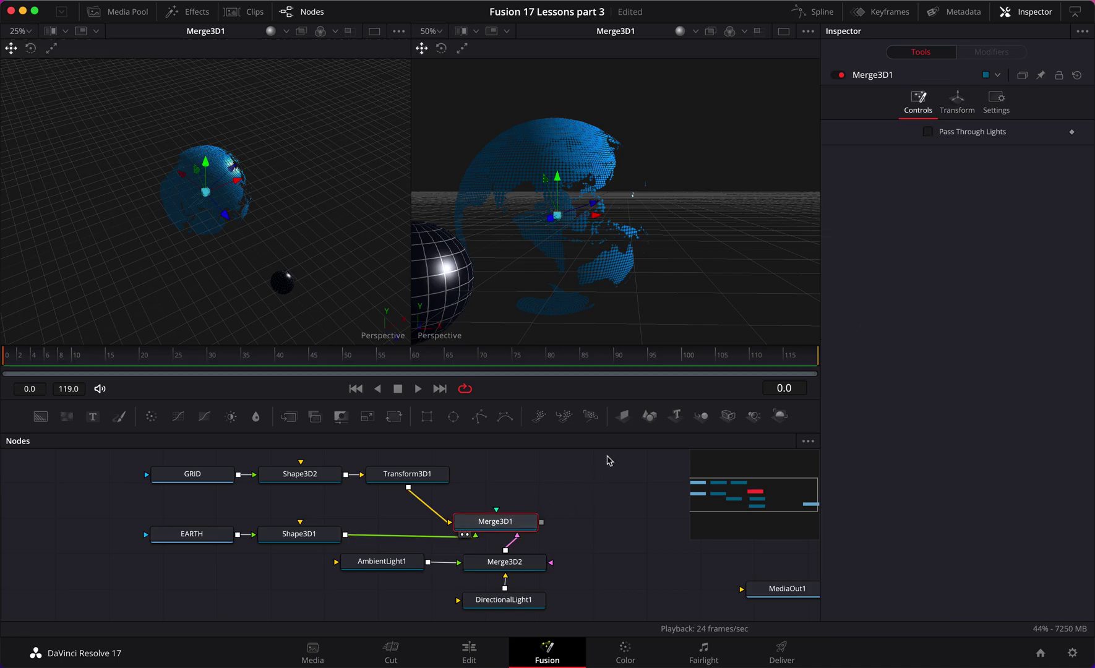
left_click(728, 415)
scroll(586, 576, "down", 3)
left_click_drag(537, 559, 656, 475)
scroll(643, 513, "up", 3)
left_click_drag(642, 560, 584, 474)
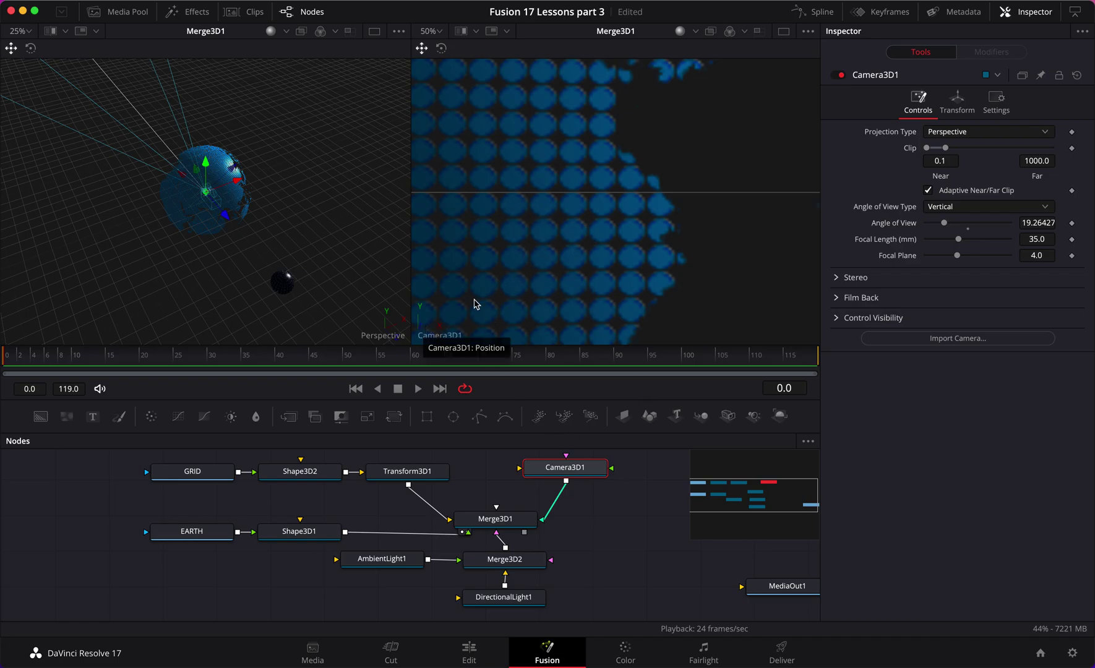
- Switch the viewer to Perspective and copy that point of view to Camera3D1
right_click(423, 322)
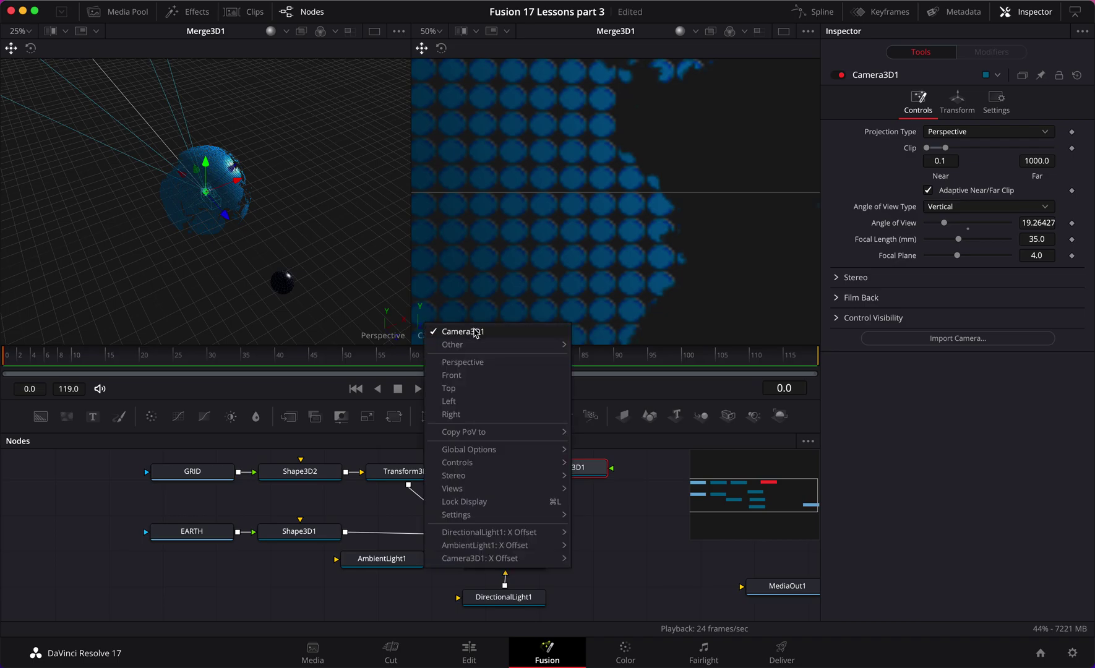
left_click(488, 363)
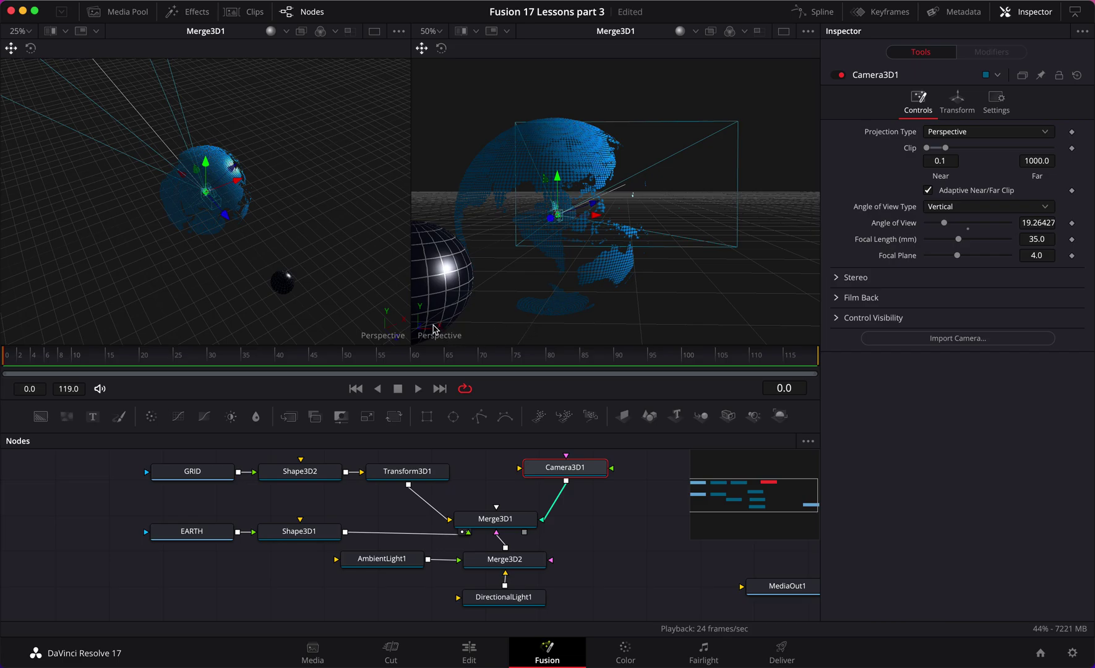
right_click(425, 327)
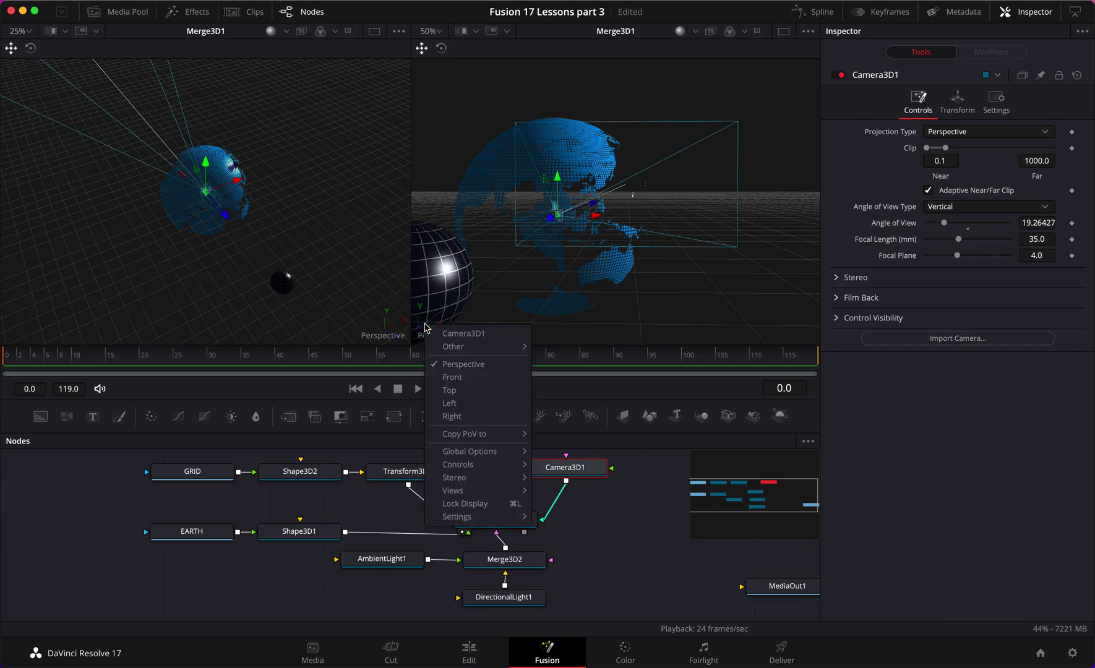
mouse_move(488, 438)
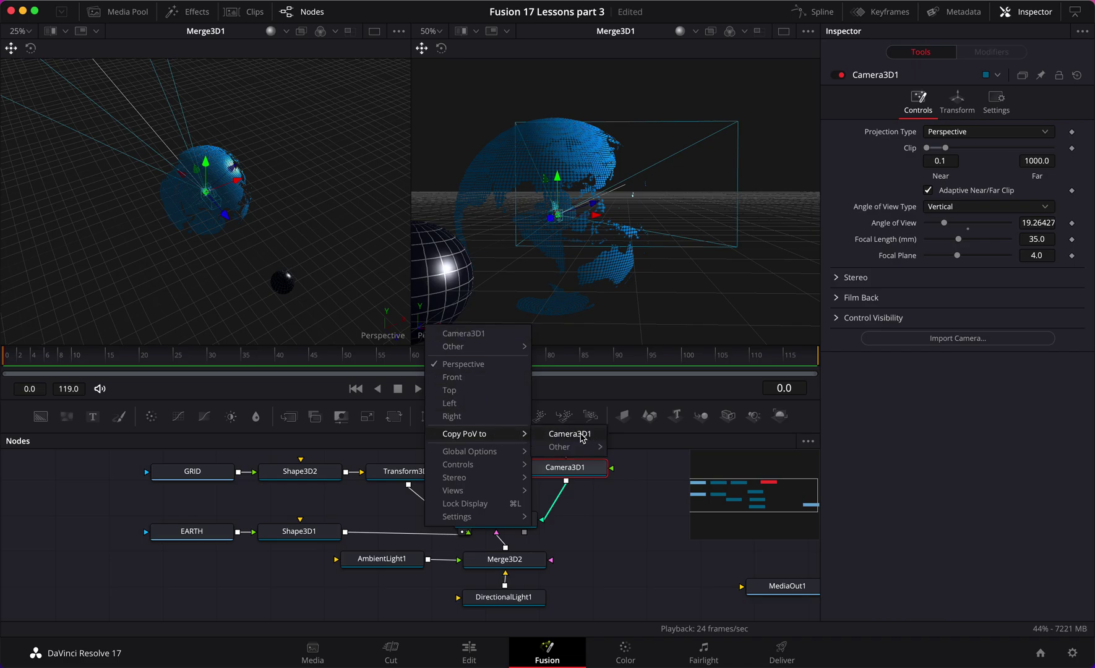
left_click(581, 439)
- Look through Camera3D1 in the right viewer
right_click(425, 332)
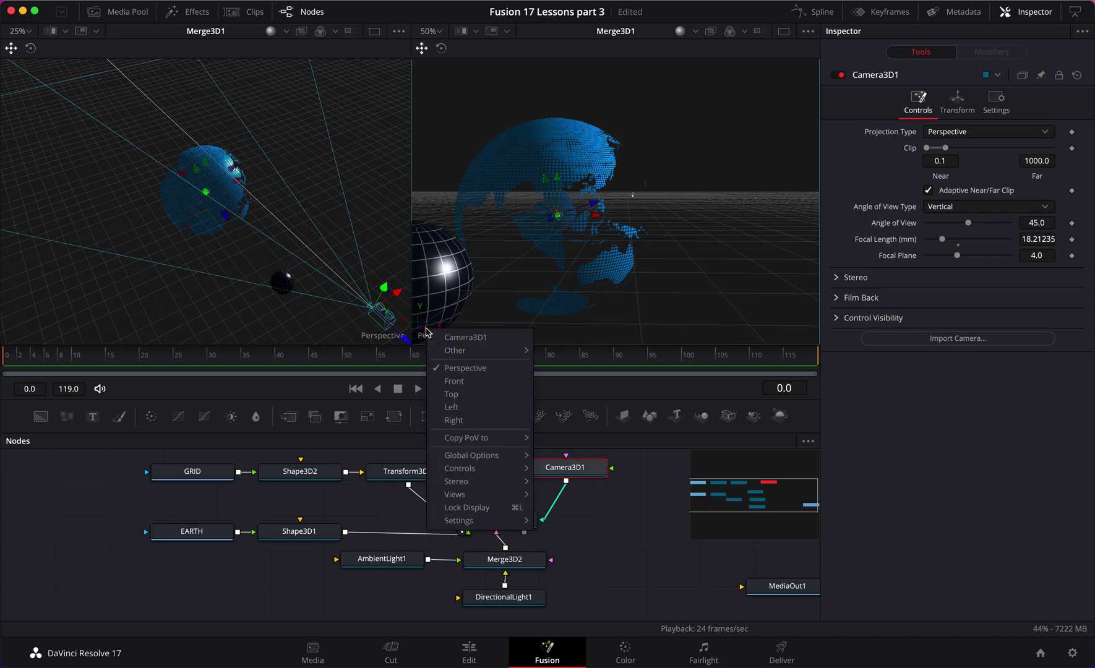
left_click(466, 337)
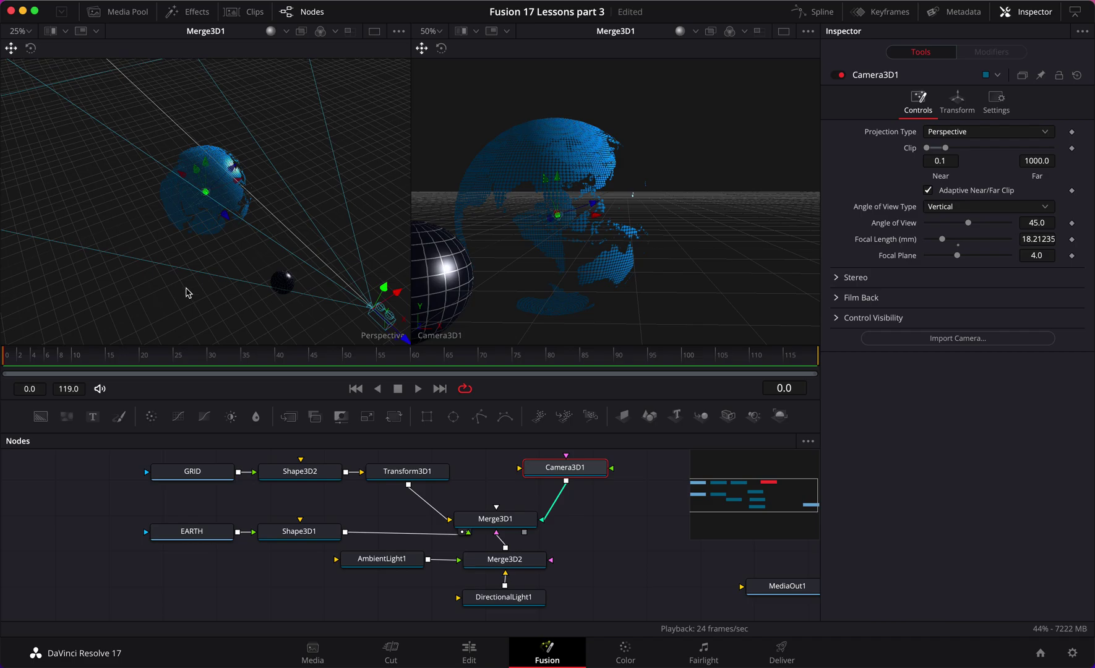
scroll(188, 293, "down", 2)
scroll(187, 292, "up", 1)
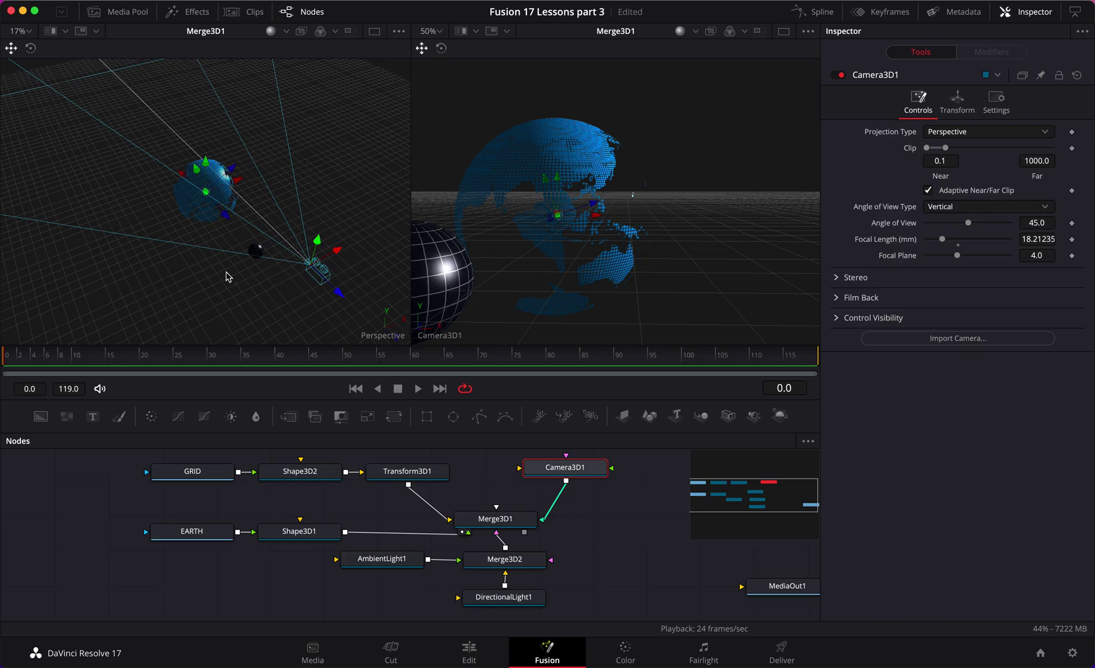
scroll(236, 290, "down", 1)
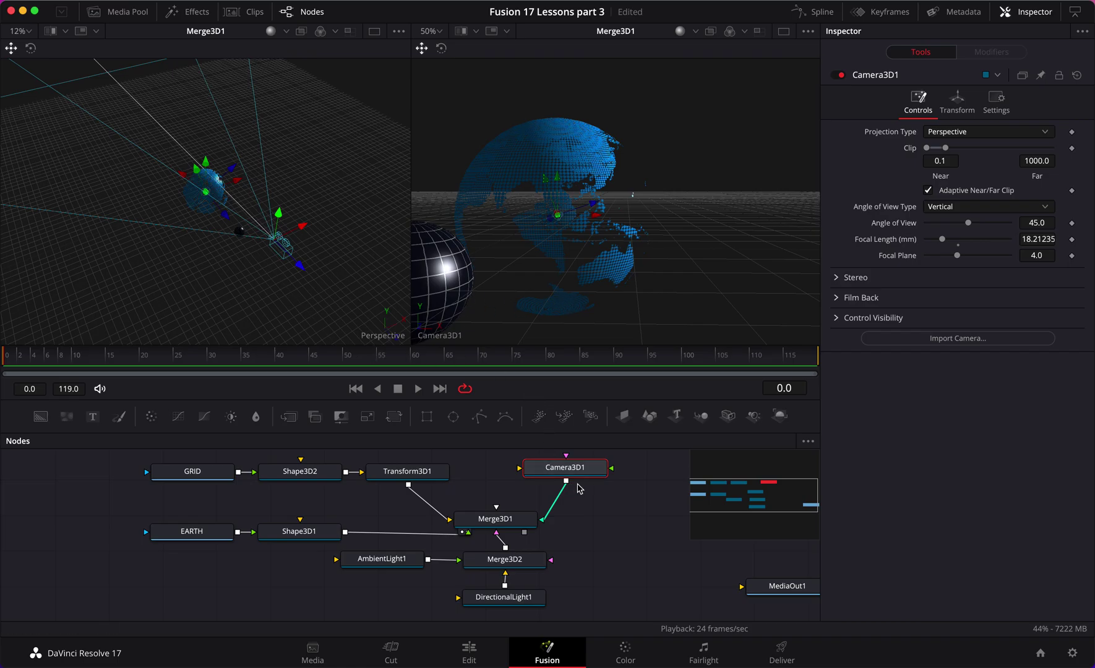
- Keyframe Camera3D1's Z at 3.845 on frame 0, then pull it back to about 8.819 at frame 119
left_click(969, 99)
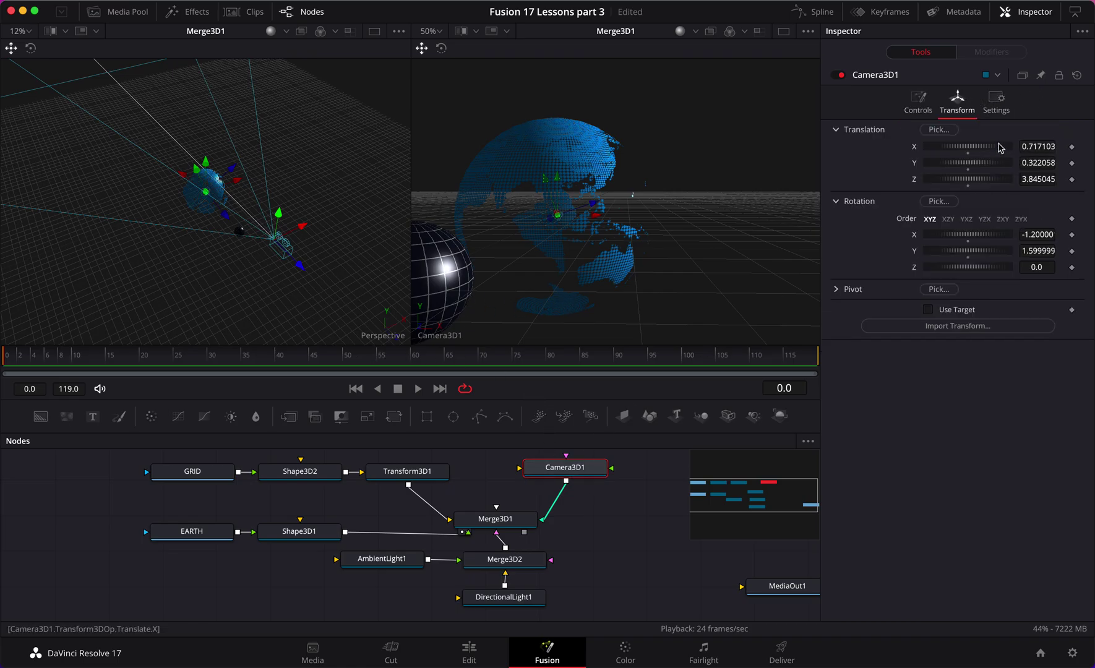
left_click(1071, 178)
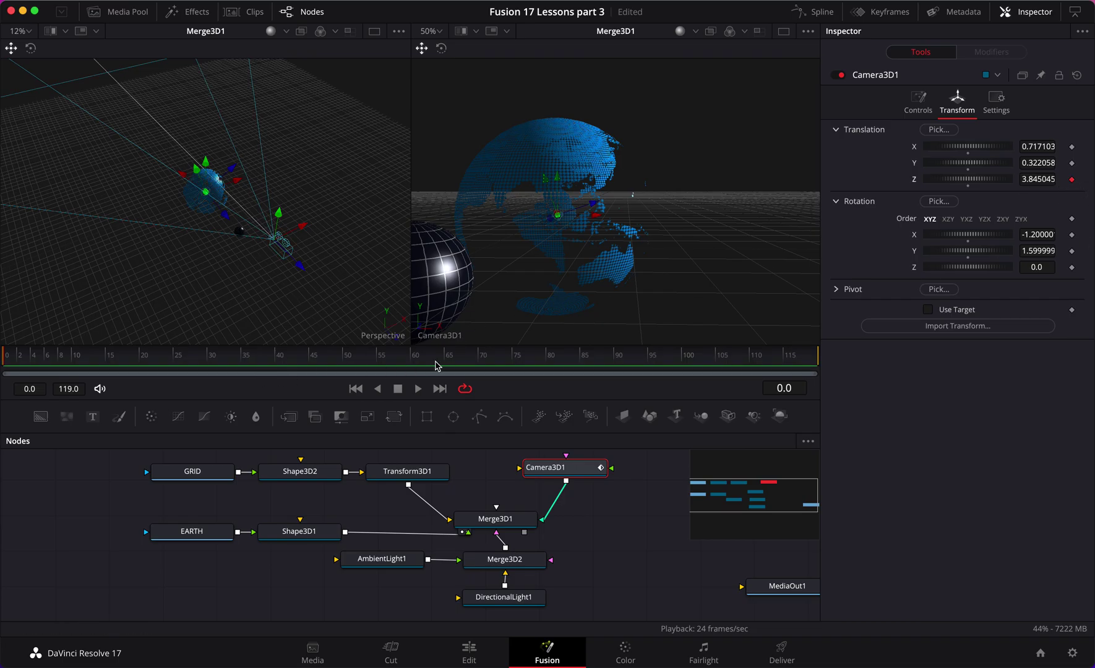
left_click_drag(513, 360, 863, 363)
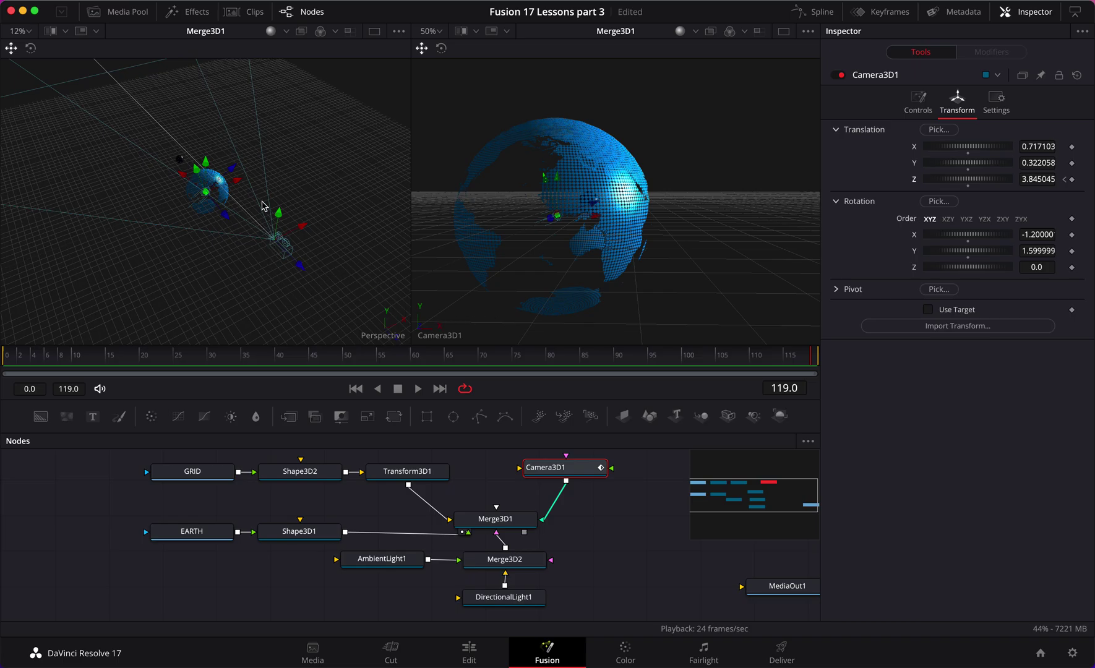
left_click_drag(298, 269, 424, 377)
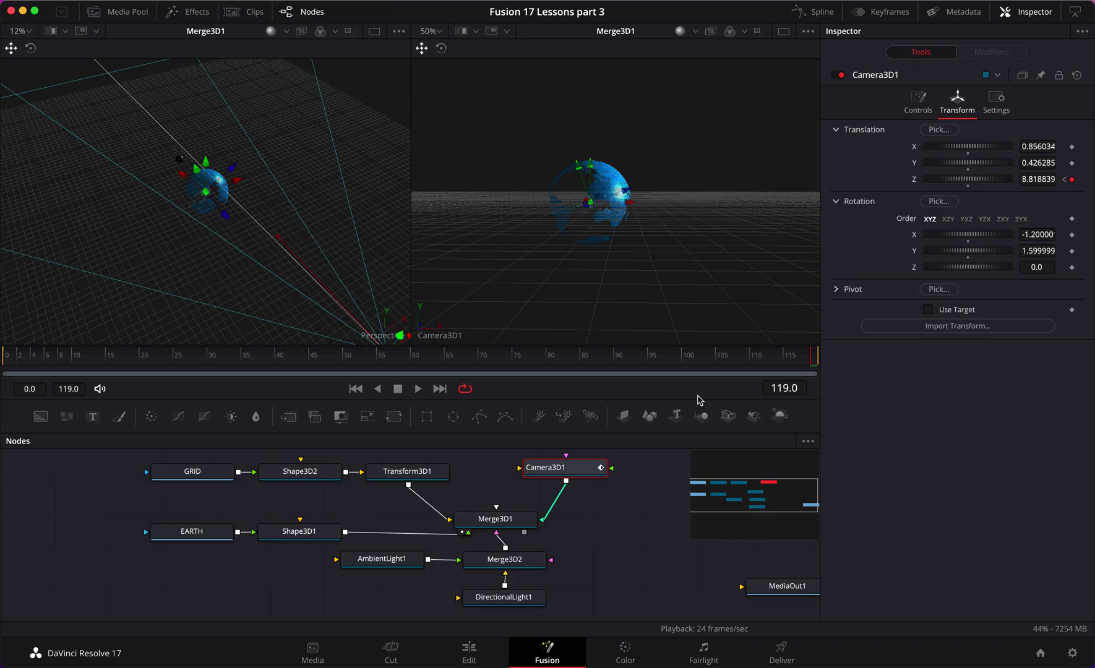
- Play the camera push in a single Camera3D1 viewer, then stop and return to frame 0
key("space")
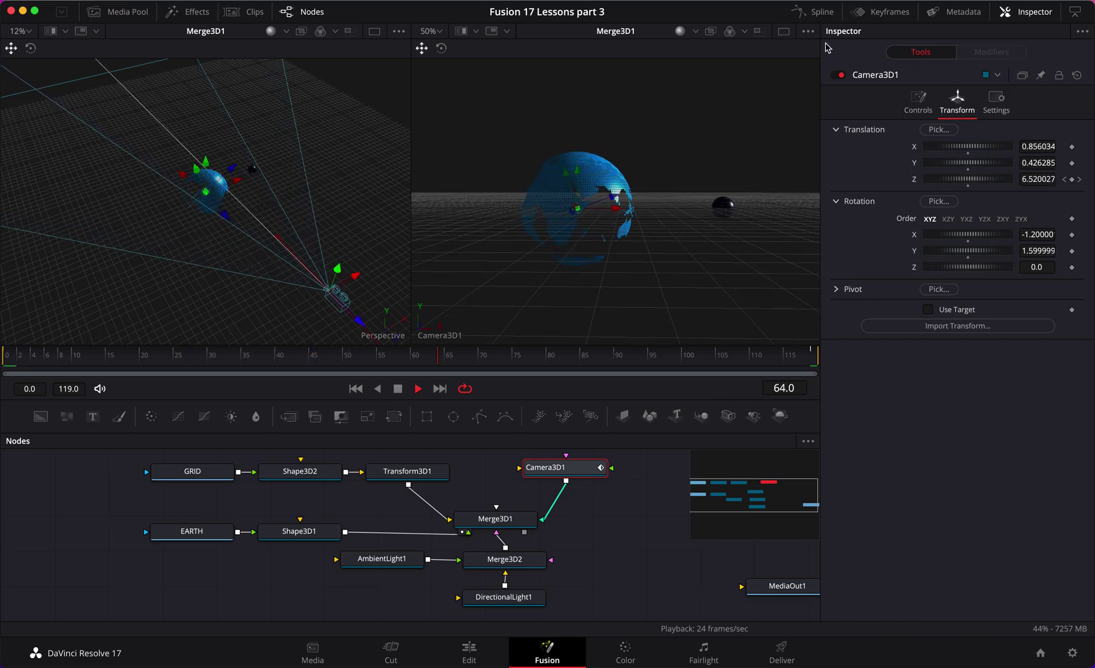
left_click(784, 31)
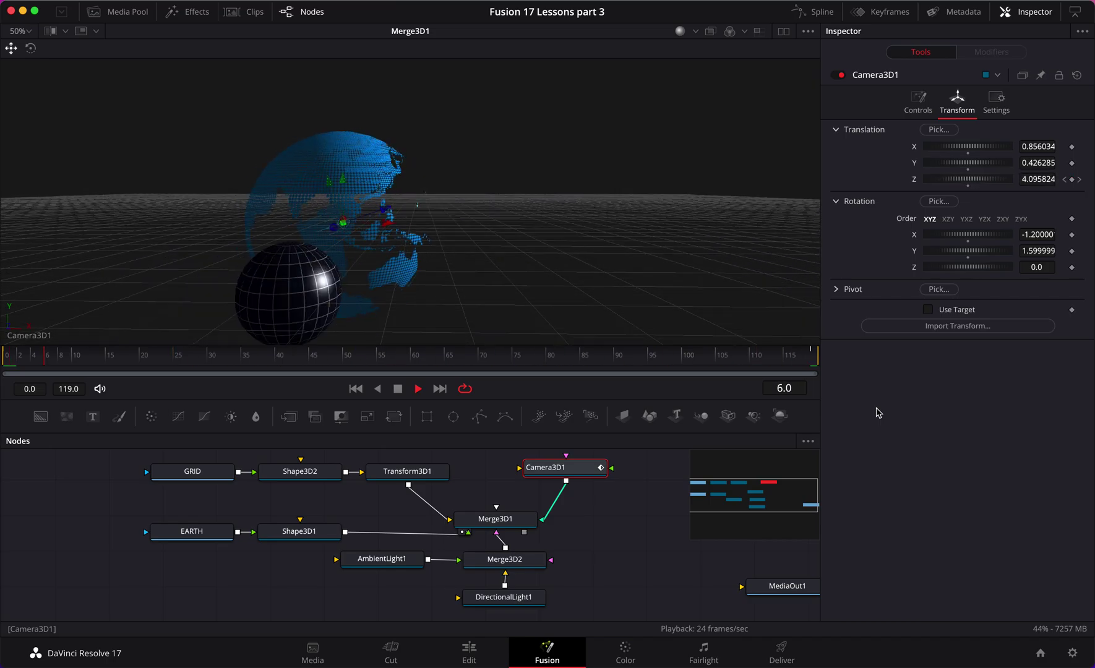
key("space")
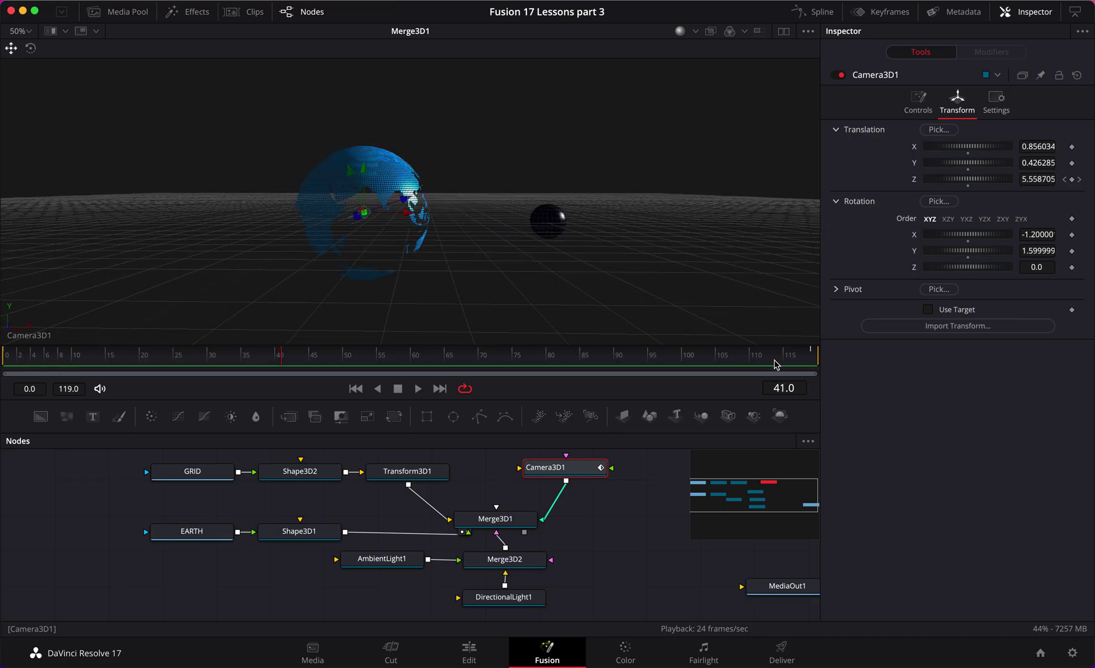
left_click_drag(281, 359, 1, 368)
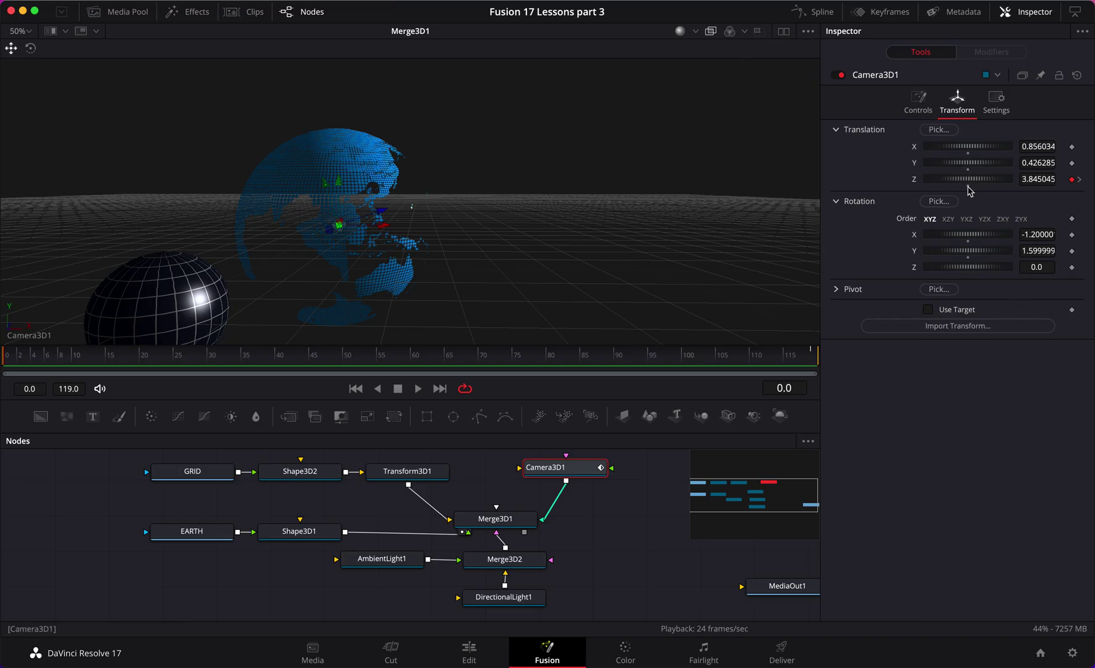
- Restore dual viewers, move Camera3D1's frame-0 Z to -2.30901, and preview the longer dolly
left_click(305, 16)
left_click(304, 13)
left_click(783, 30)
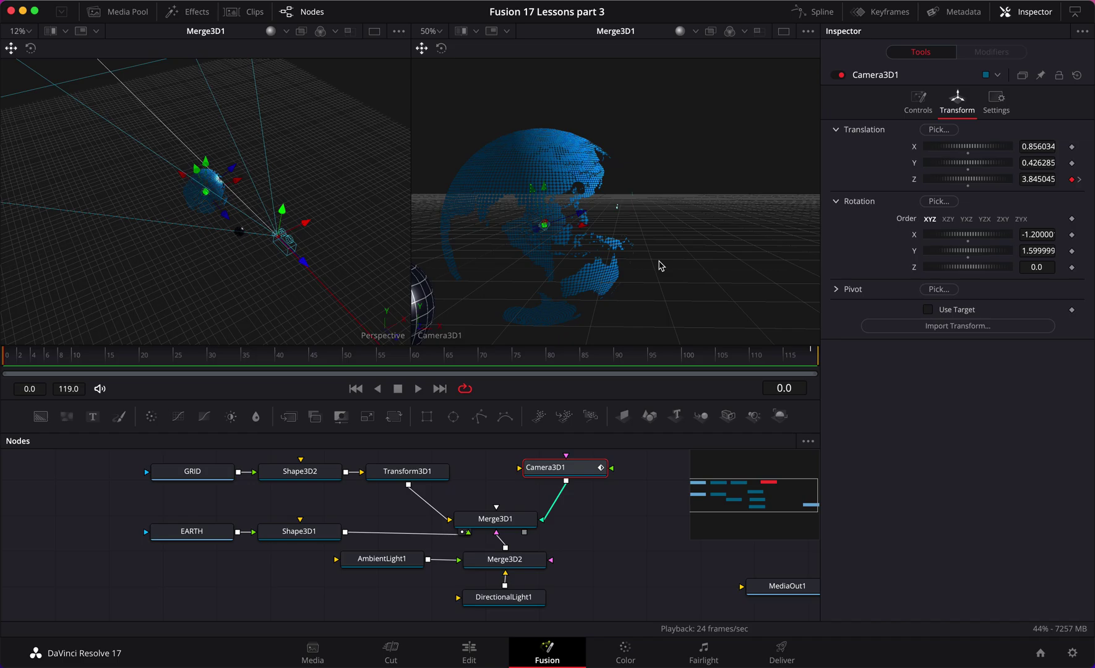
left_click_drag(303, 264, 189, 215)
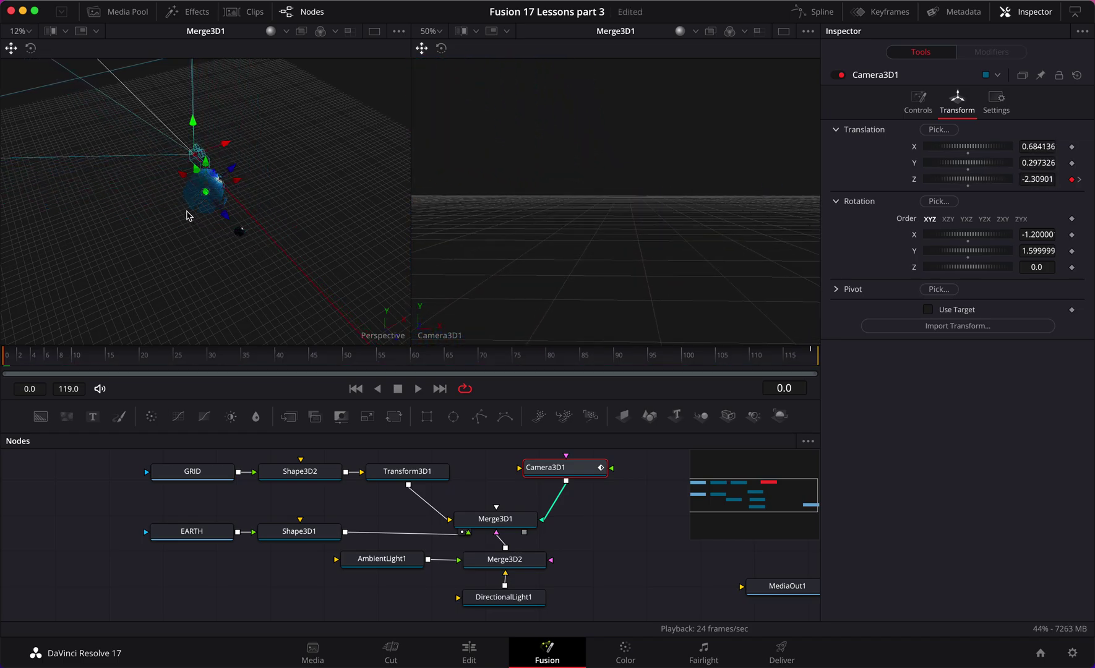
key("space")
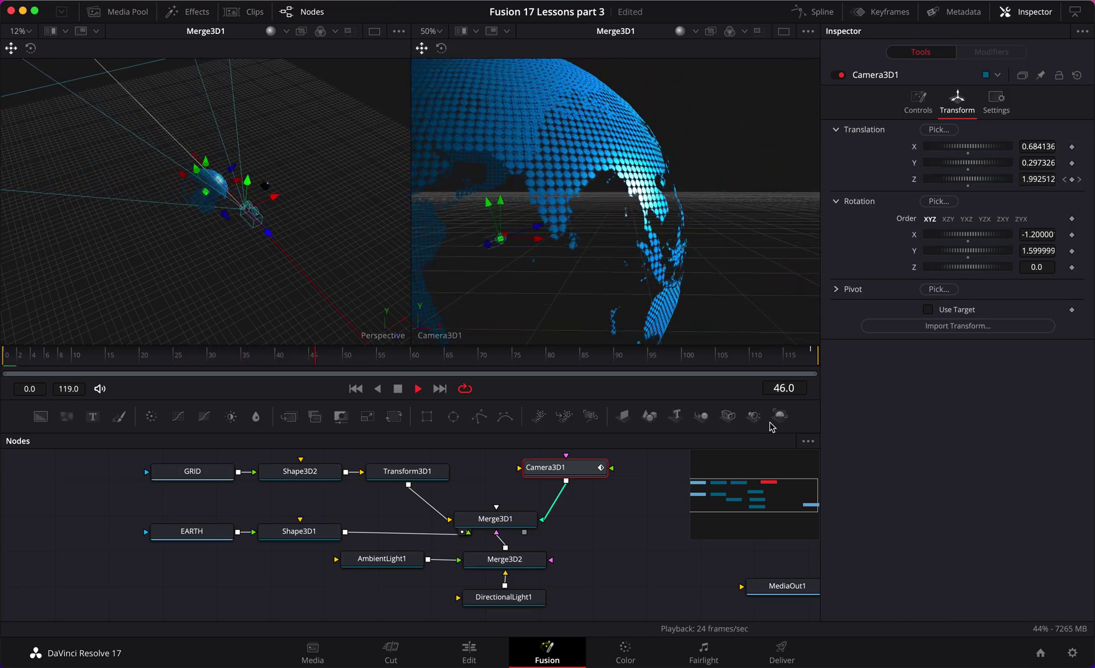
key("space")
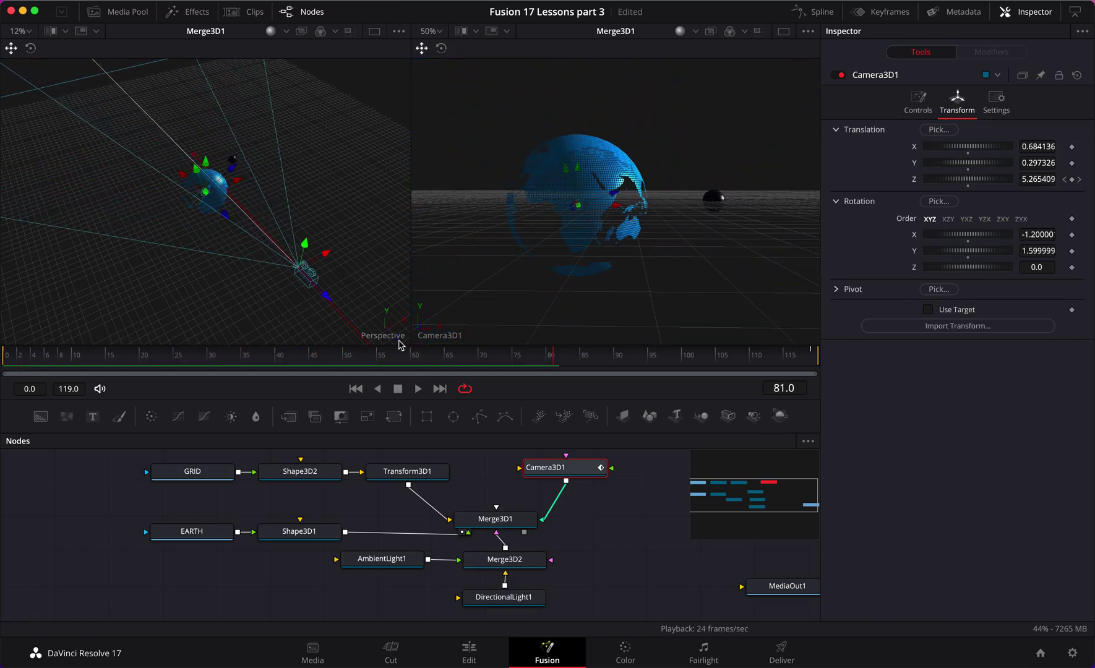
left_click_drag(551, 362, 1, 383)
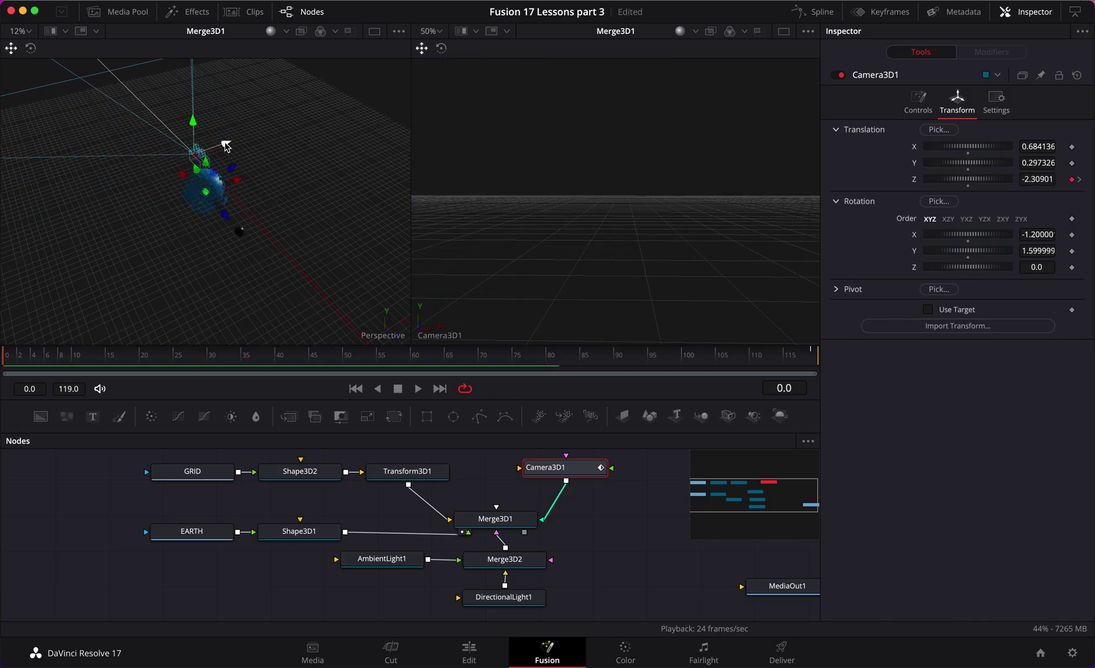
- Keyframe Camera3D1's X and Y, shifting it sideways at frame 0 and raising Y at frame 119
left_click(1072, 163)
left_click(1073, 147)
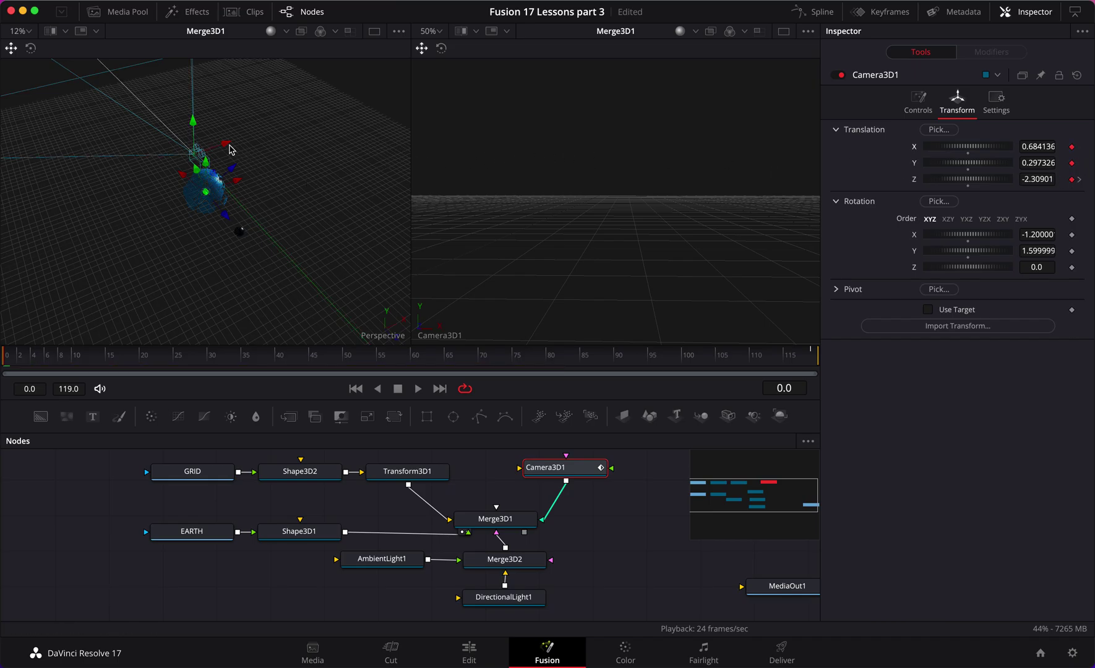
left_click_drag(225, 146, 206, 104)
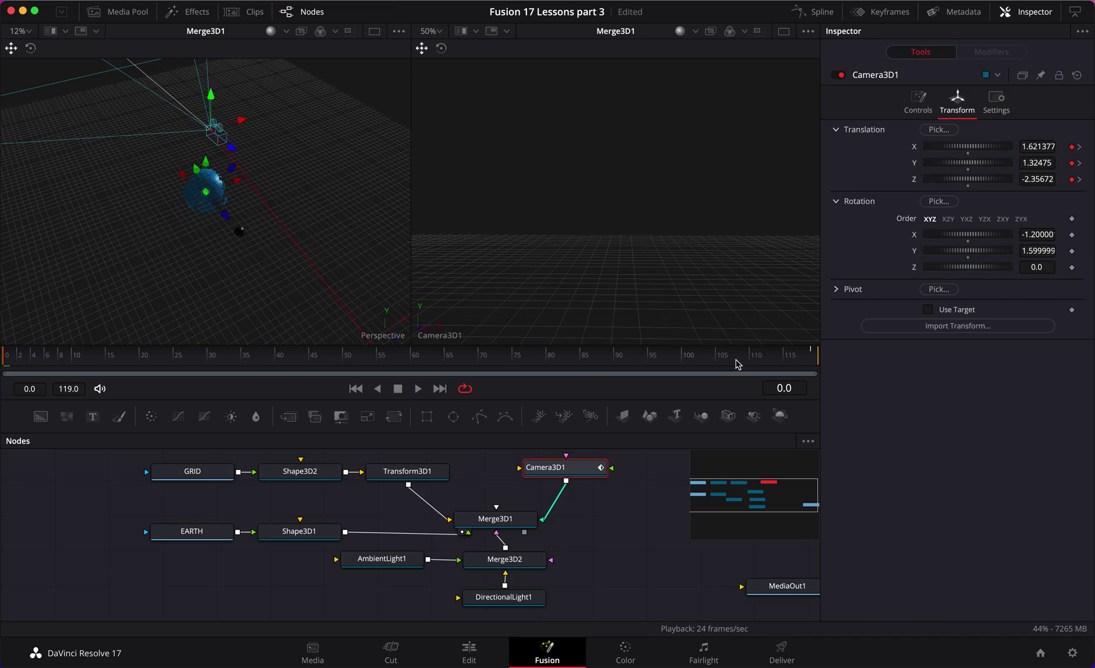
left_click_drag(740, 365, 849, 356)
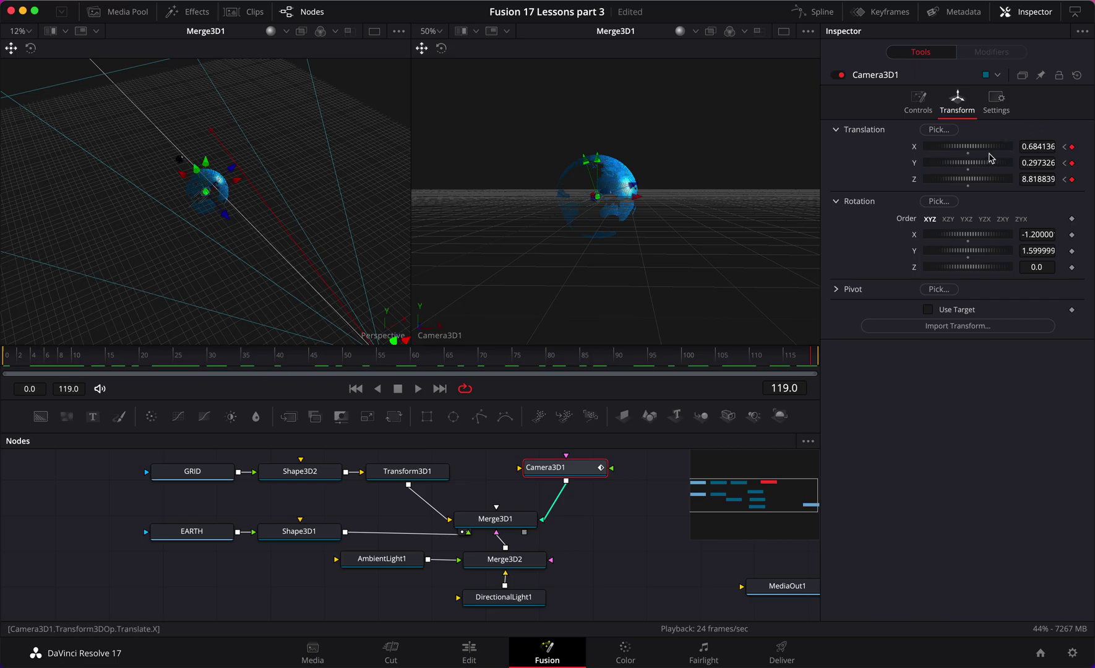
left_click_drag(991, 162, 976, 168)
left_click_drag(969, 168, 938, 147)
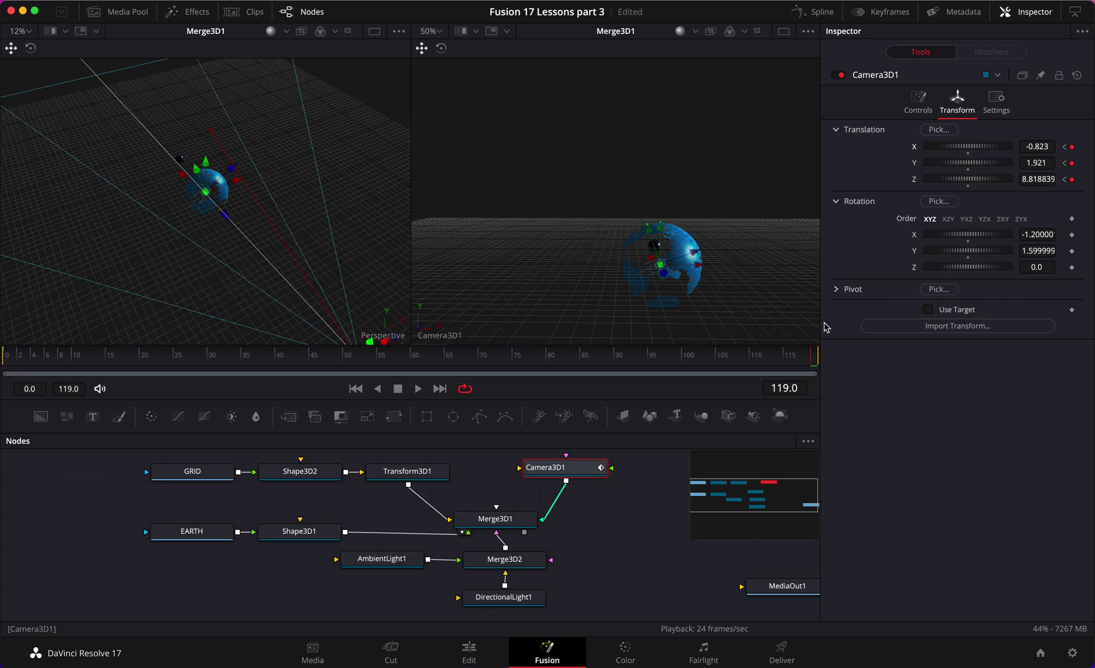
- Play back the camera sweep past the globe and return to frame 0
key("space")
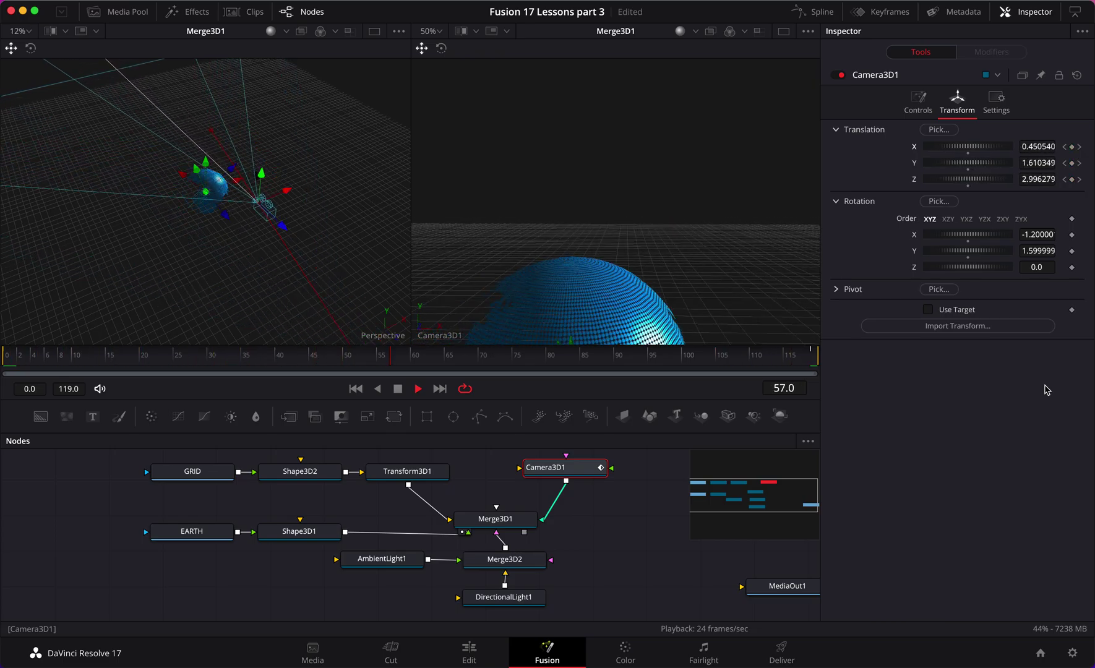
key("space")
left_click_drag(736, 357, 601, 311)
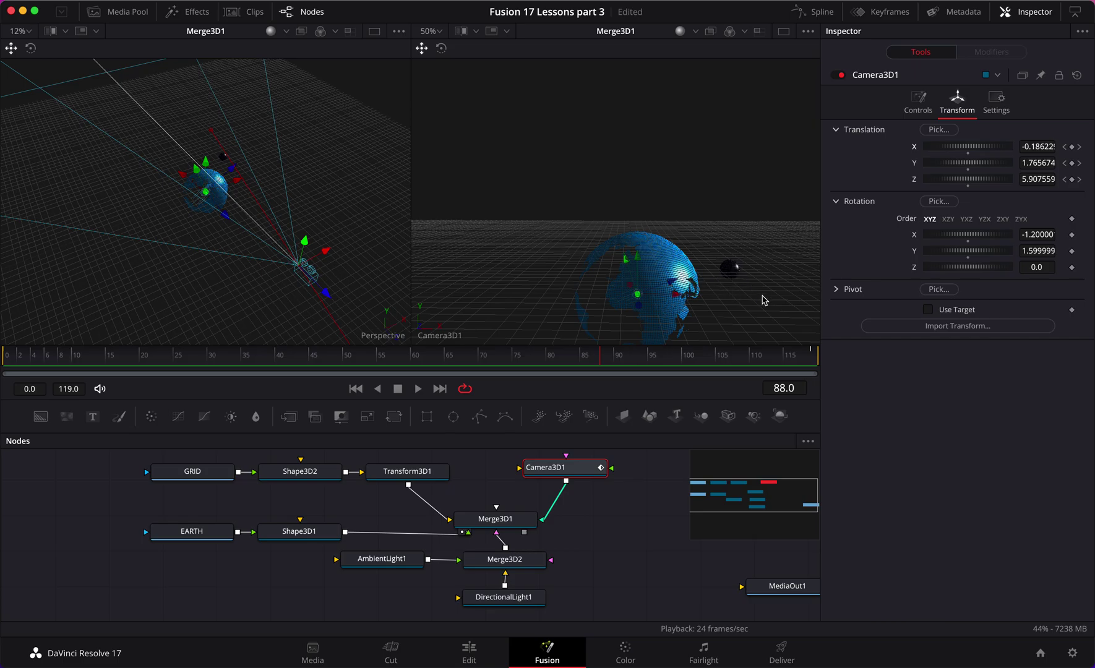
left_click(187, 477)
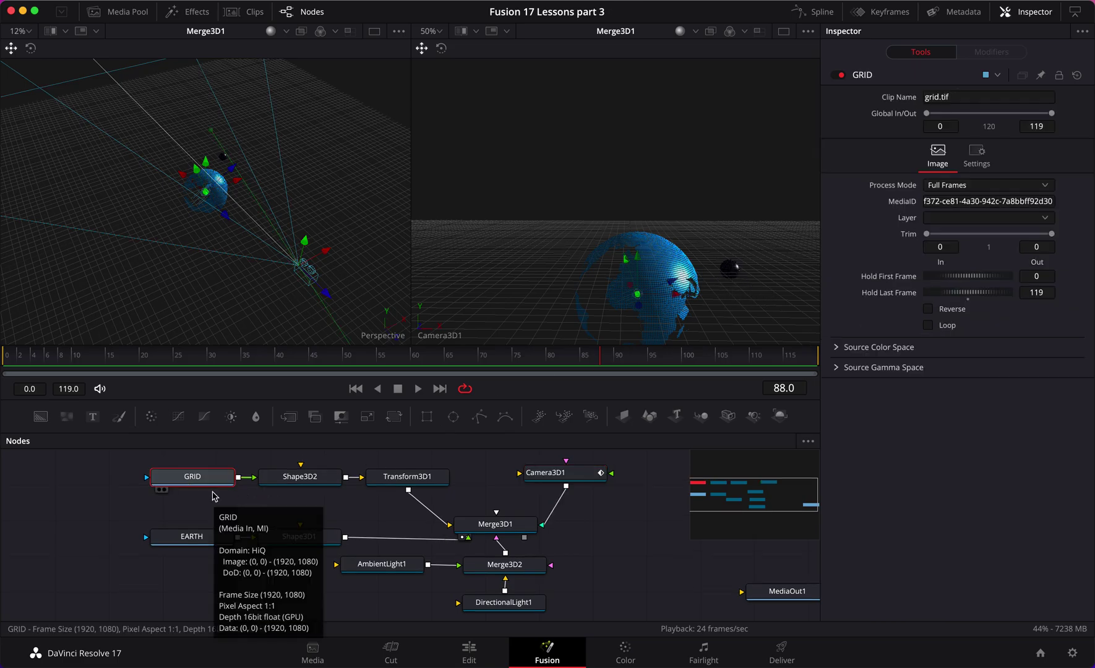
- Delete the GRID node and add moon.tif from the Media Pool beside Shape3D2
key("Delete")
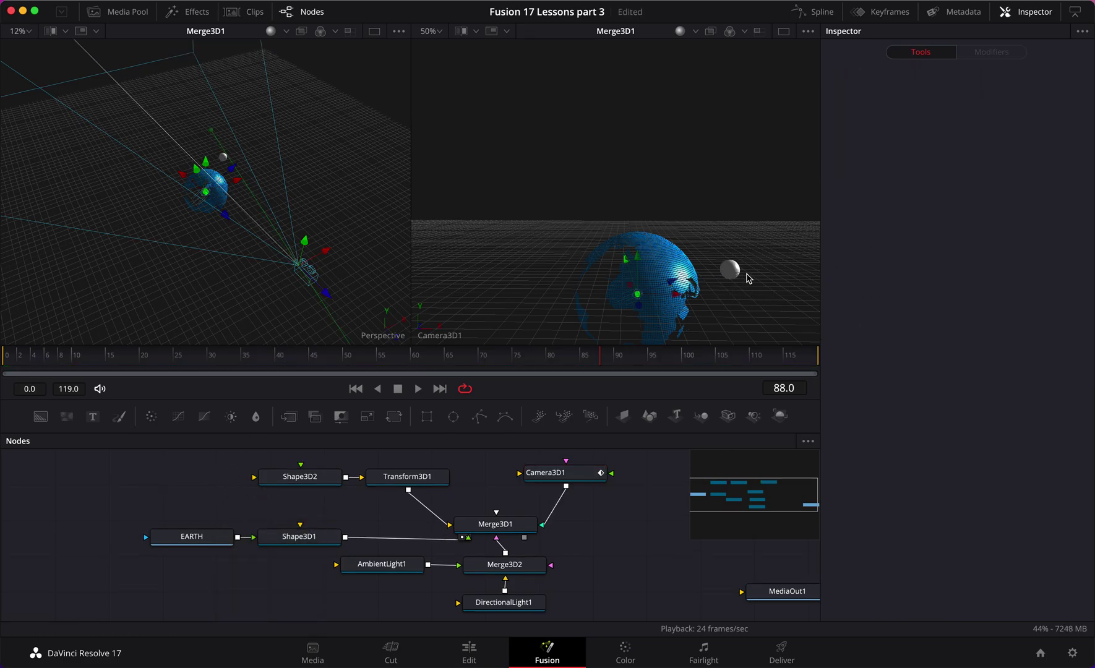
left_click(143, 11)
left_click_drag(178, 212, 136, 487)
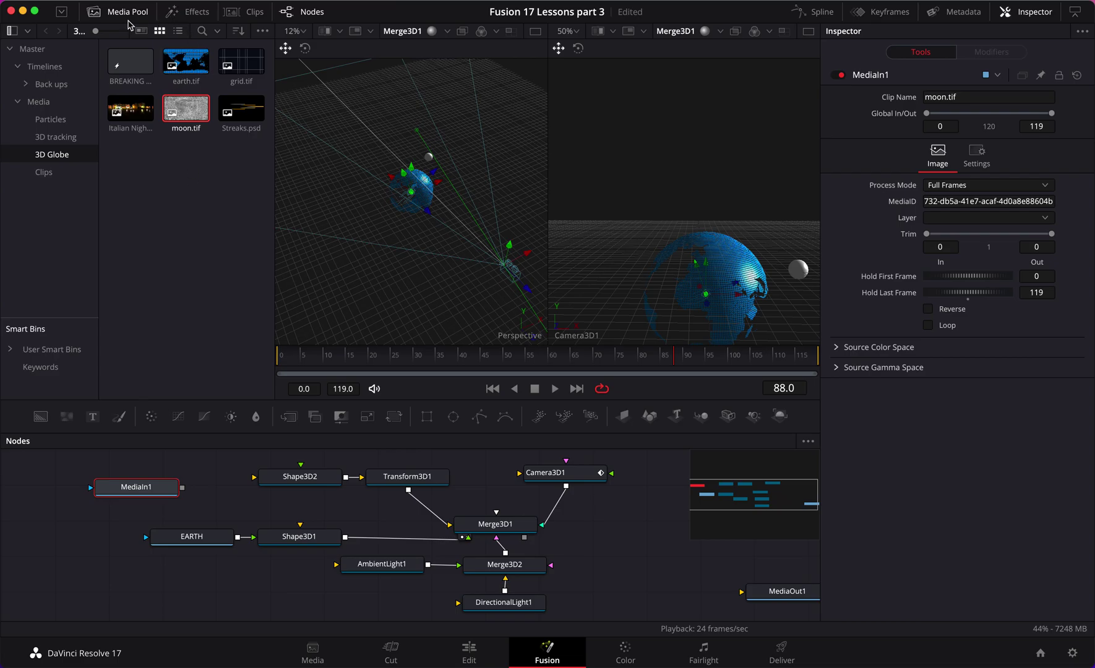
left_click(127, 12)
left_click_drag(129, 491, 180, 485)
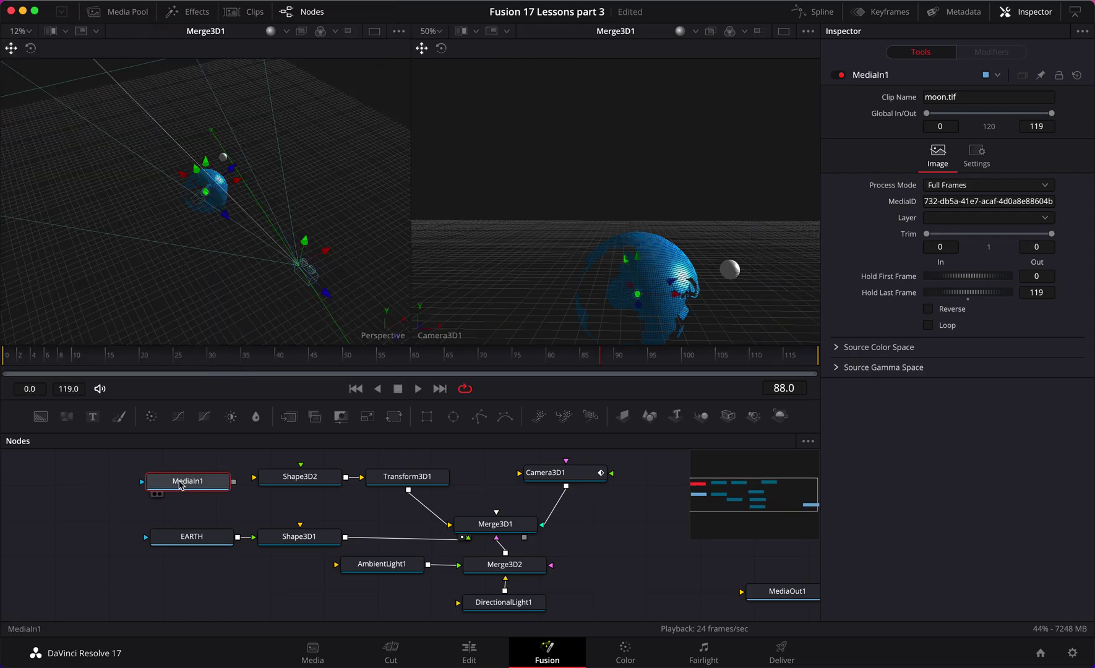
- Rename the moon.tif media node to MOON and line it up with Shape3D2
right_click(180, 484)
left_click(263, 365)
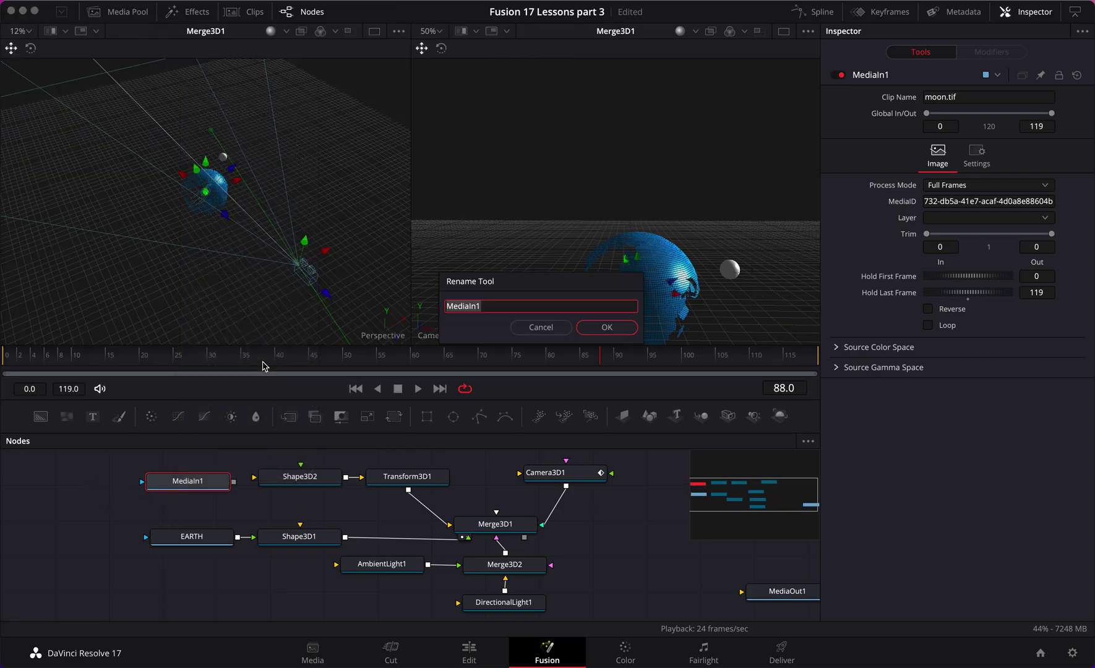
type("Moon")
key("BackSpace")
key("BackSpace")
key("BackSpace")
key("BackSpace")
type("Moon")
key("BackSpace")
key("BackSpace")
key("BackSpace")
key("BackSpace")
type("MOON")
key("Return")
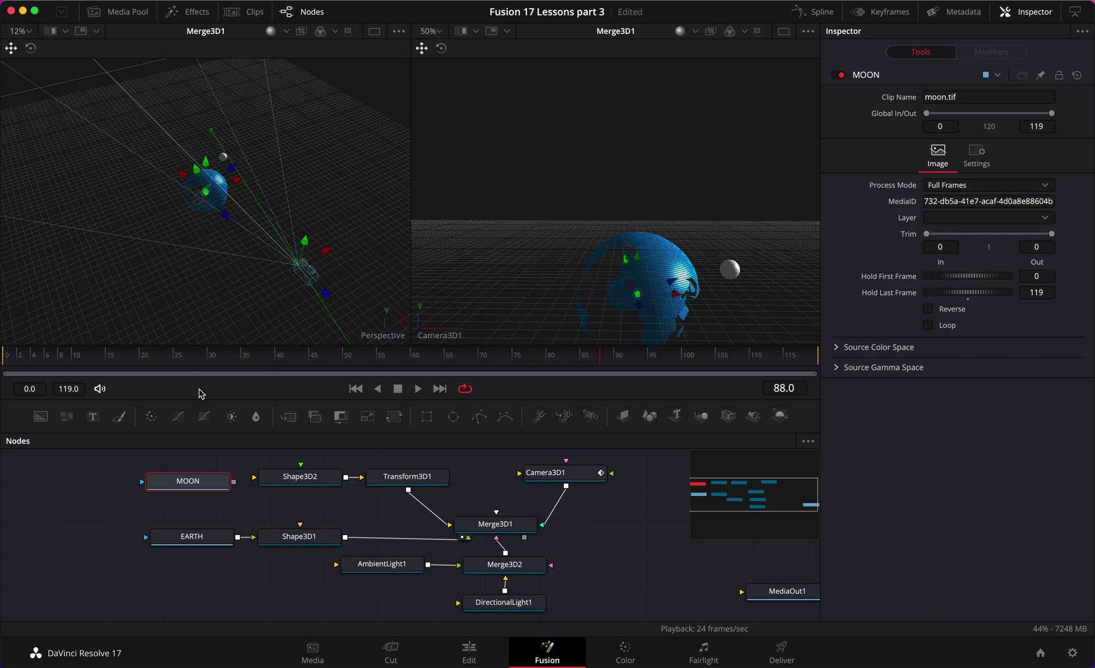
mouse_move(215, 487)
left_mouse_down()
mouse_move(203, 485)
mouse_move(254, 477)
mouse_move(217, 482)
left_mouse_up()
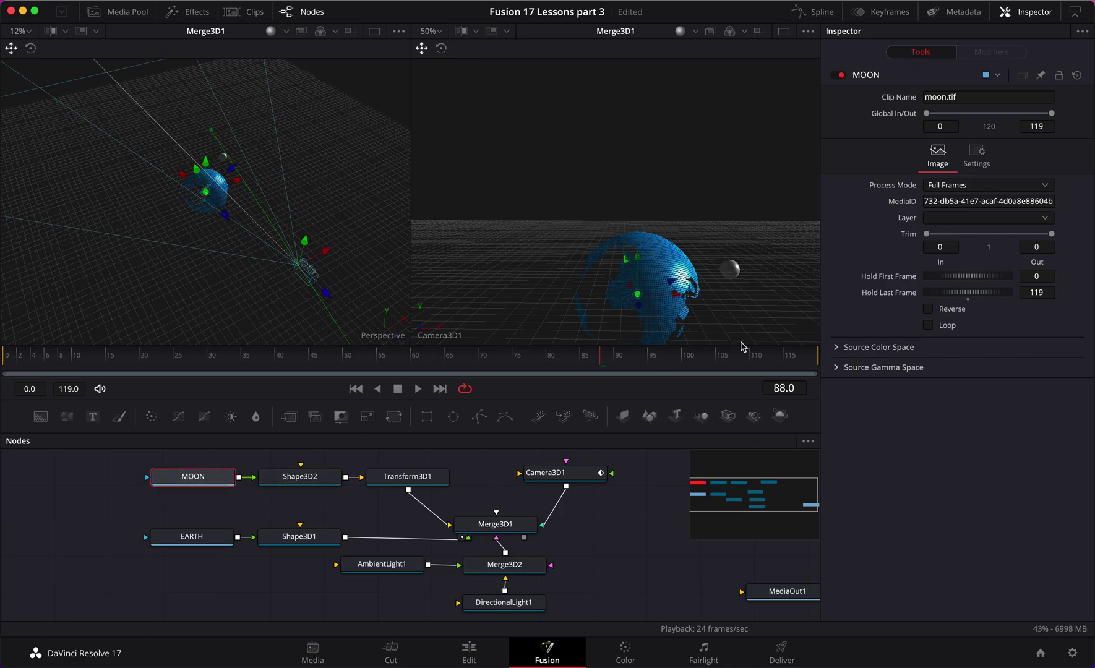
- Switch to the single Camera3D1 viewer, rewind, and play the globe-and-moon animation
left_click(784, 31)
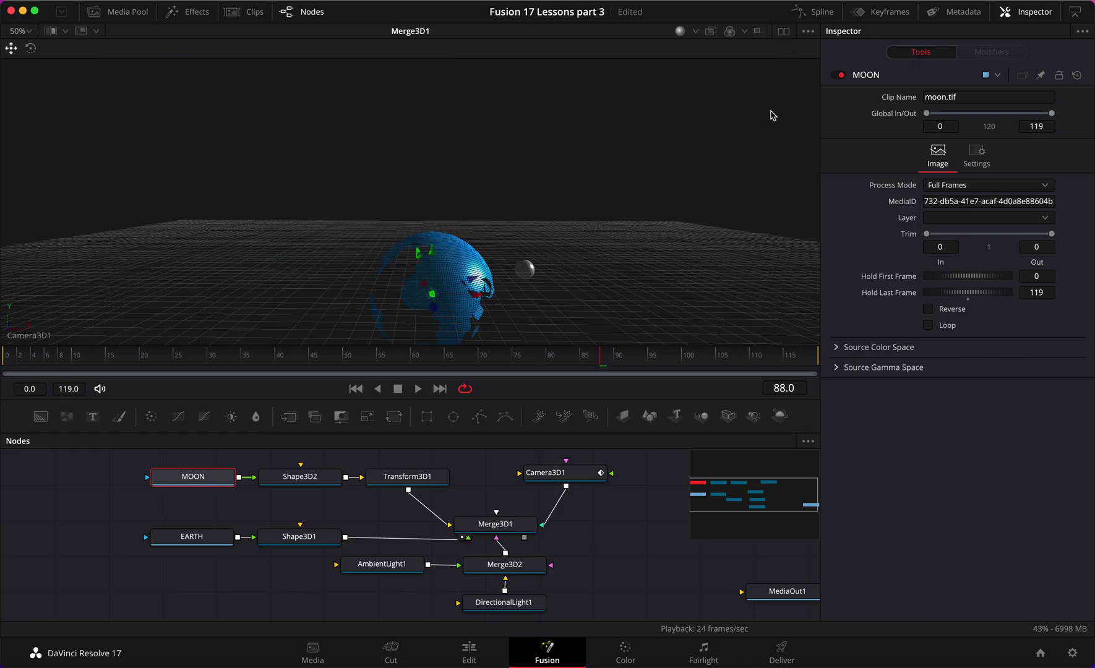
left_click_drag(584, 364, 190, 375)
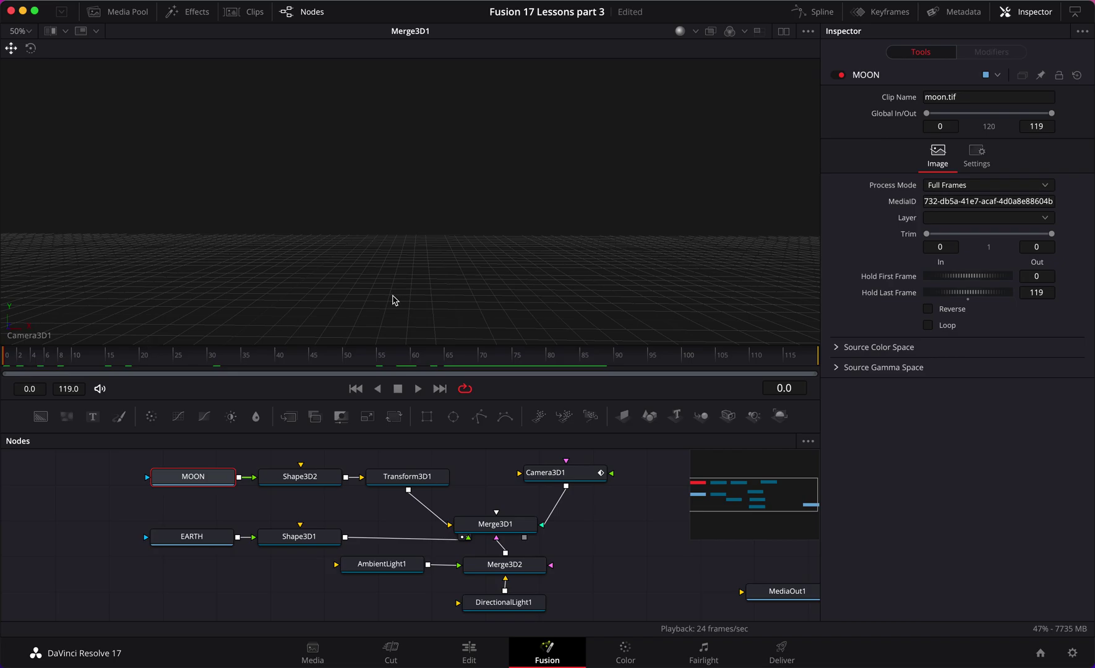
key("space")
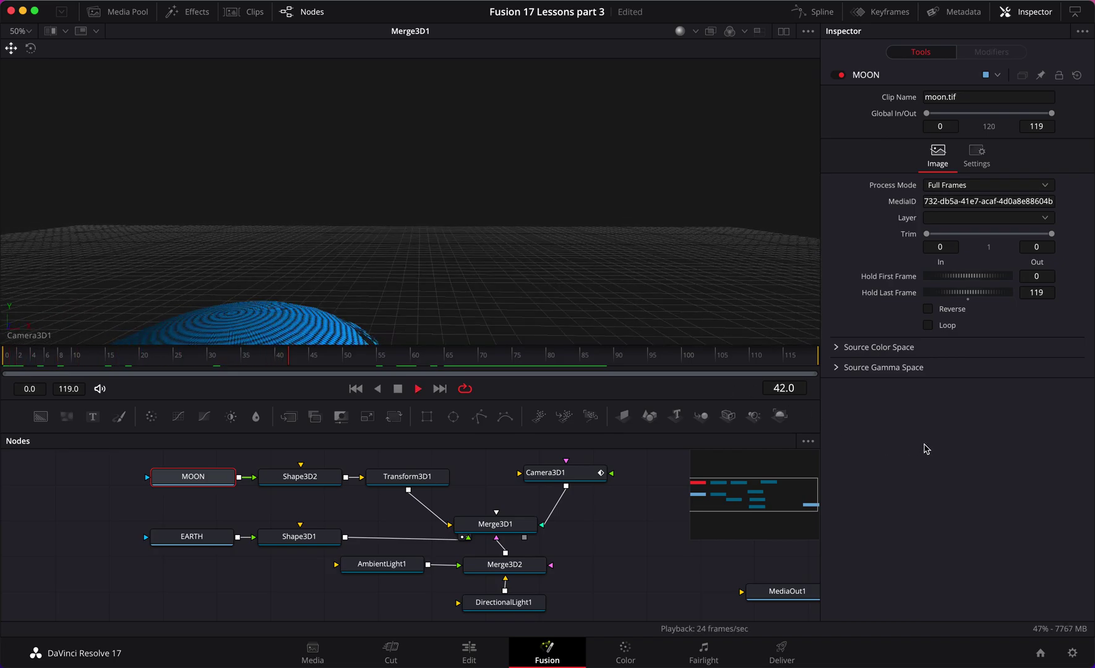